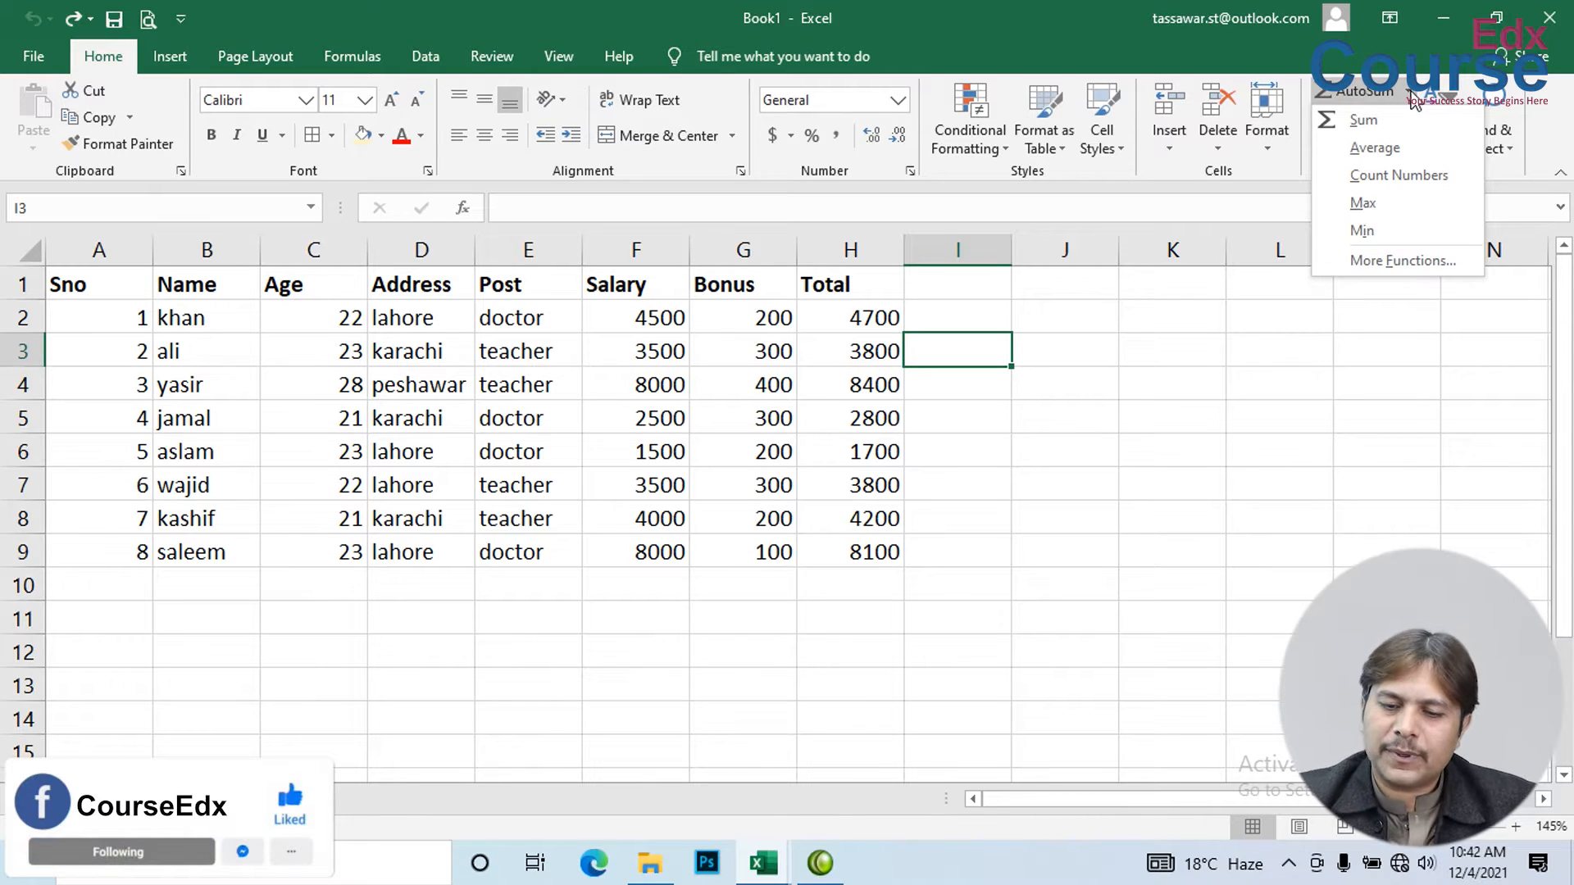
pyautogui.click(1178, 566)
pyautogui.click(1300, 457)
pyautogui.click(1169, 584)
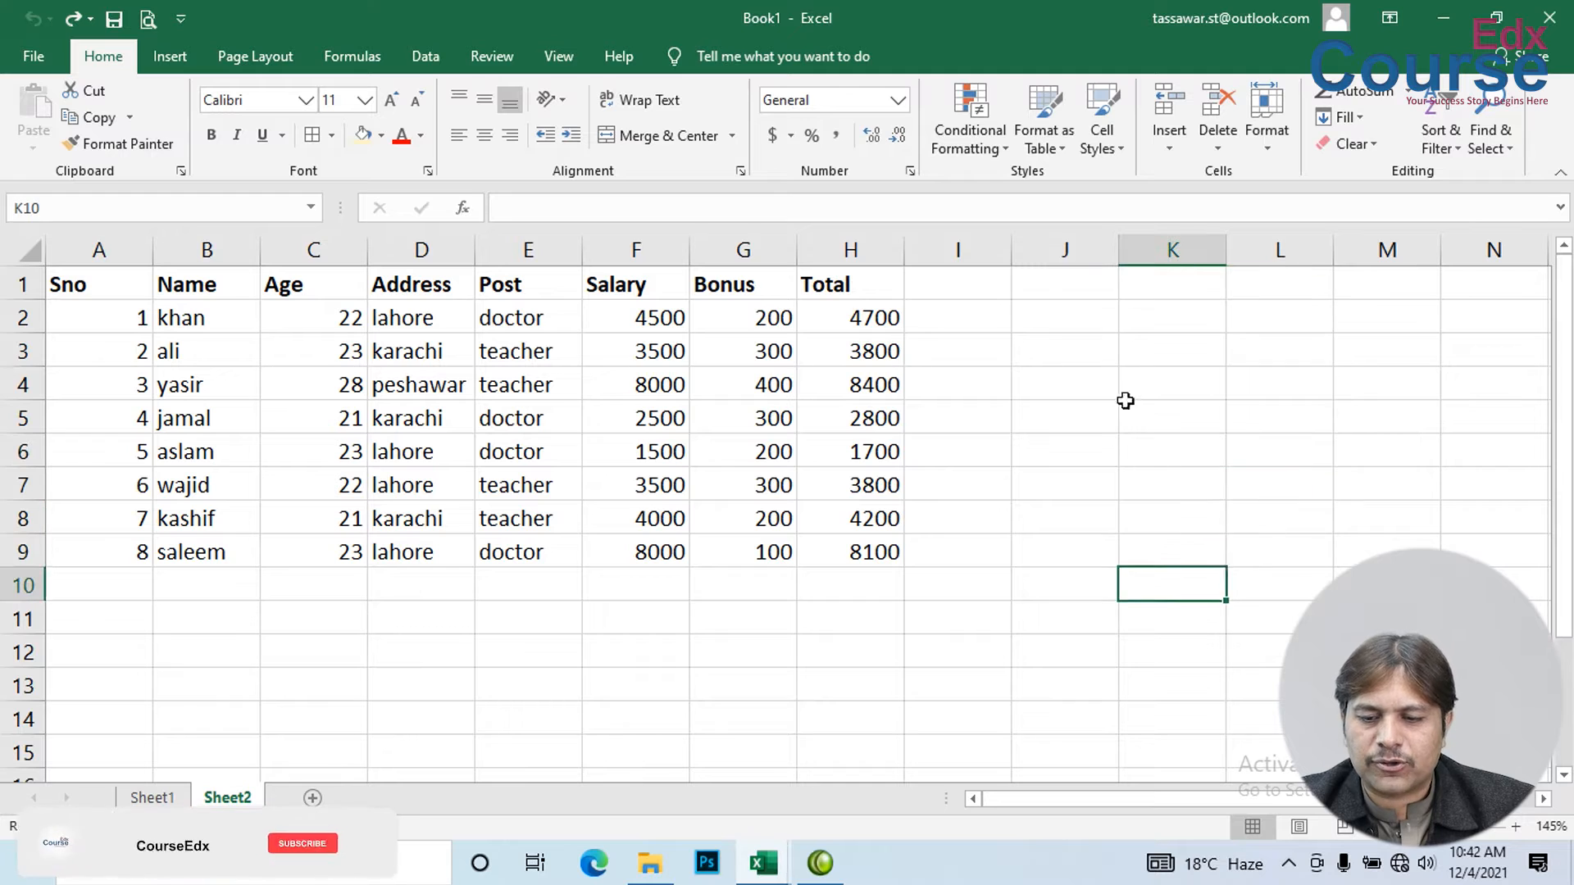
# - In cell K4, sum the Salary values with AutoSum, replacing the suggested range with F2:F9
pyautogui.click(1126, 397)
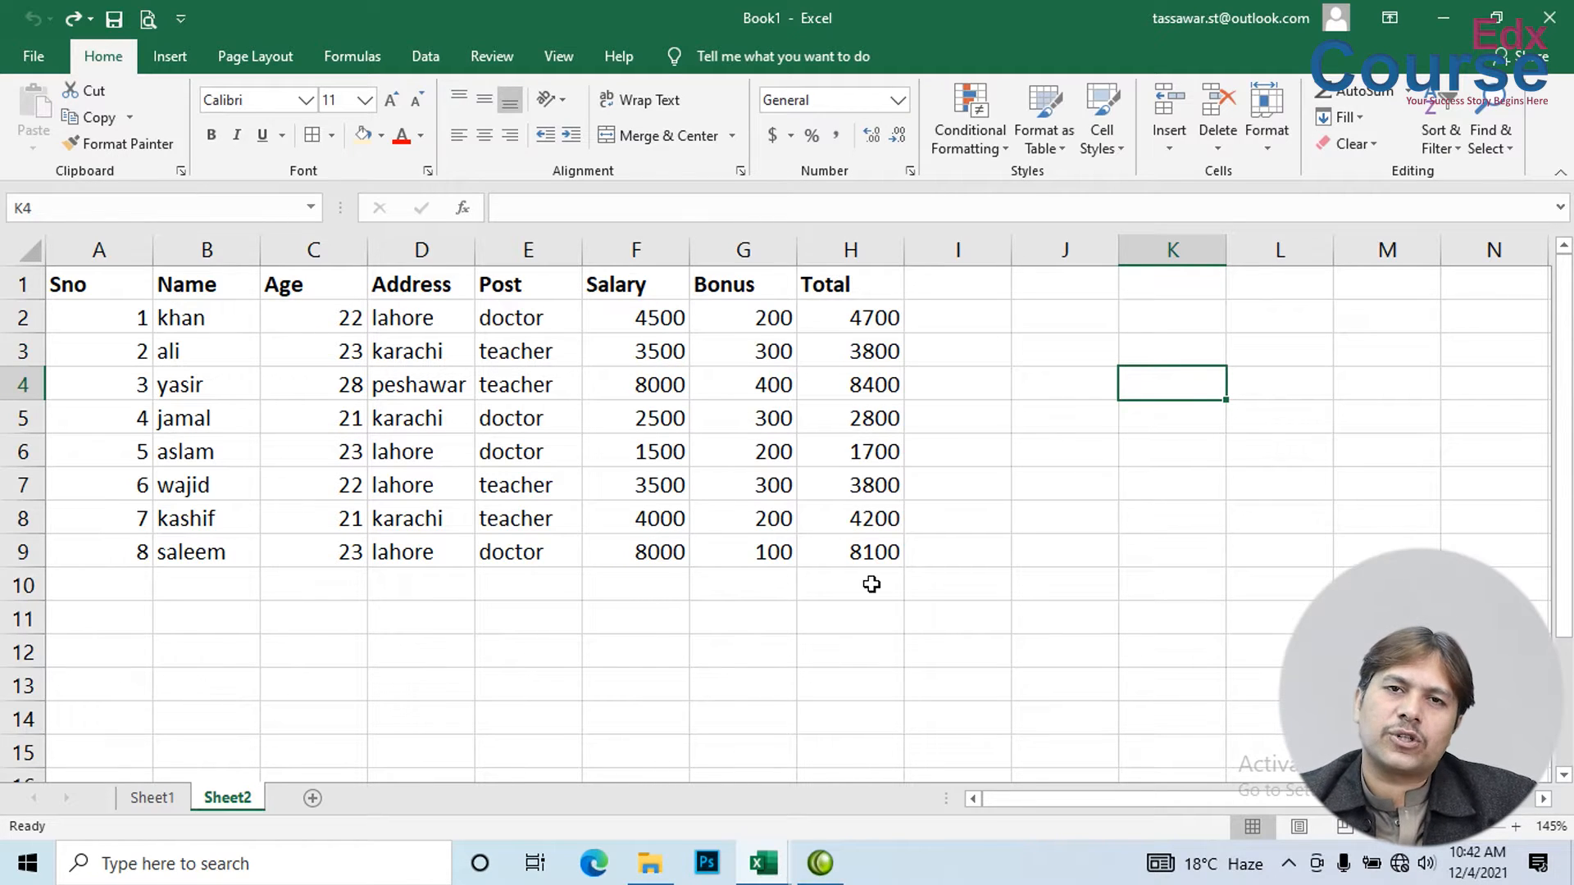
pyautogui.click(1409, 91)
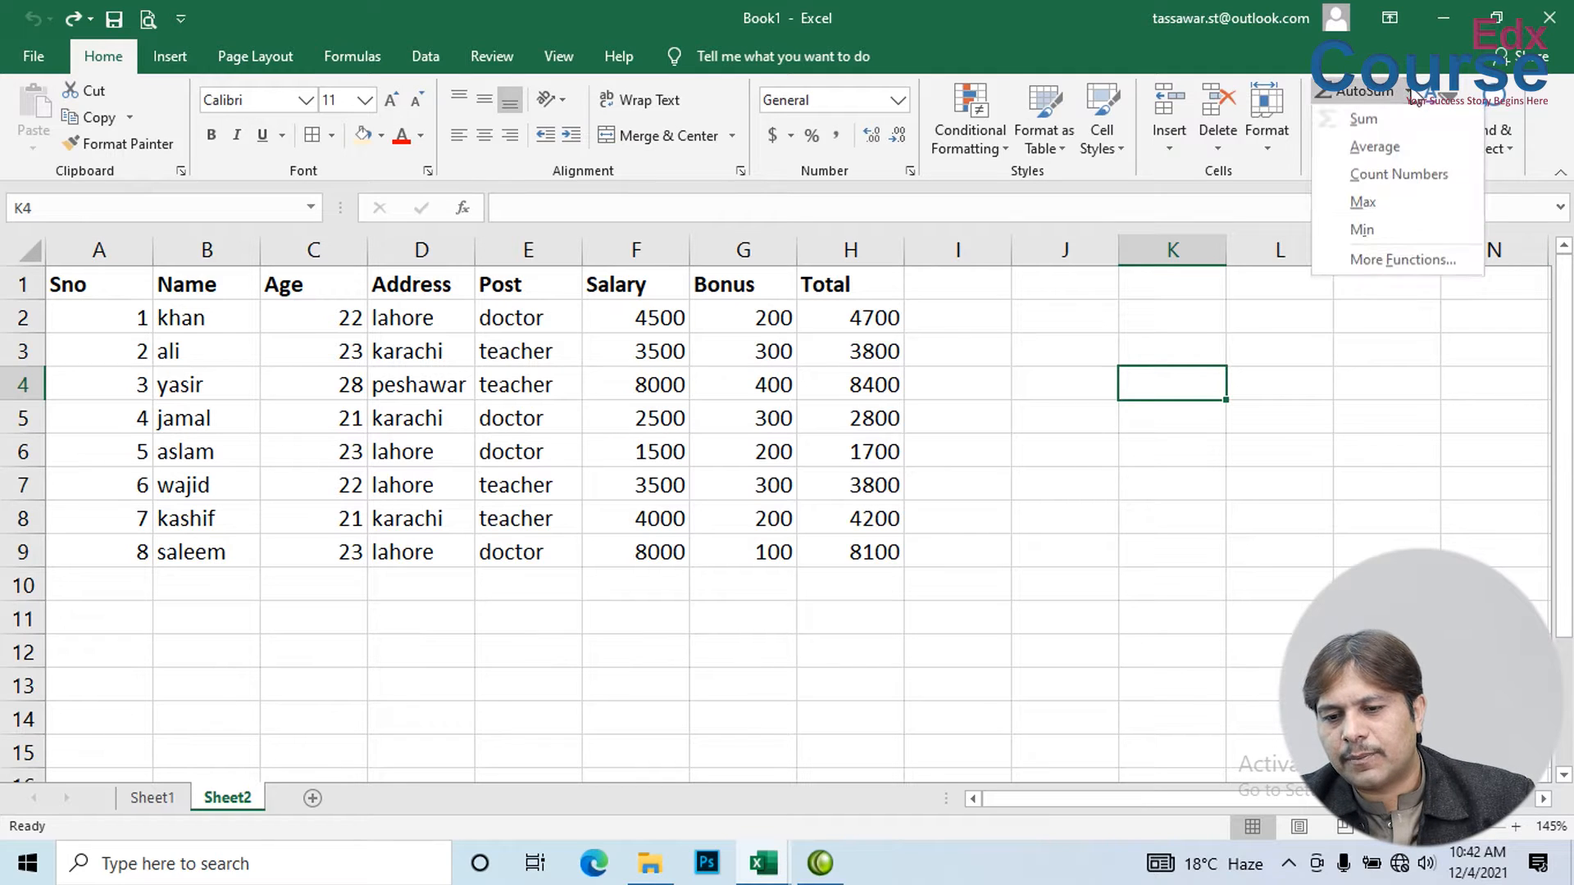
pyautogui.click(1355, 120)
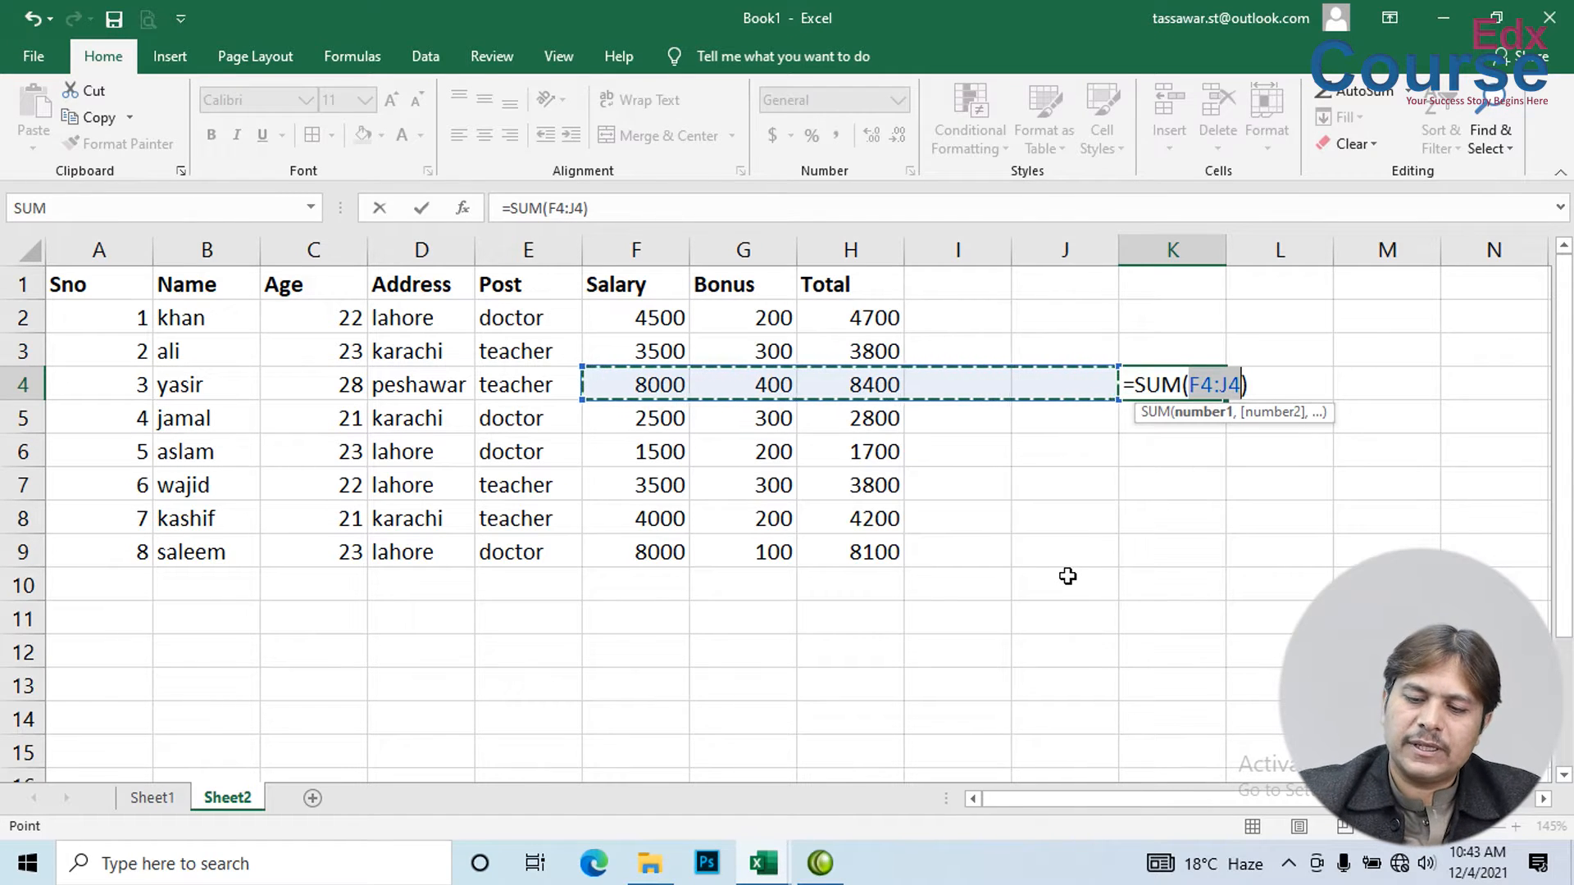
pyautogui.press('BackSpace')
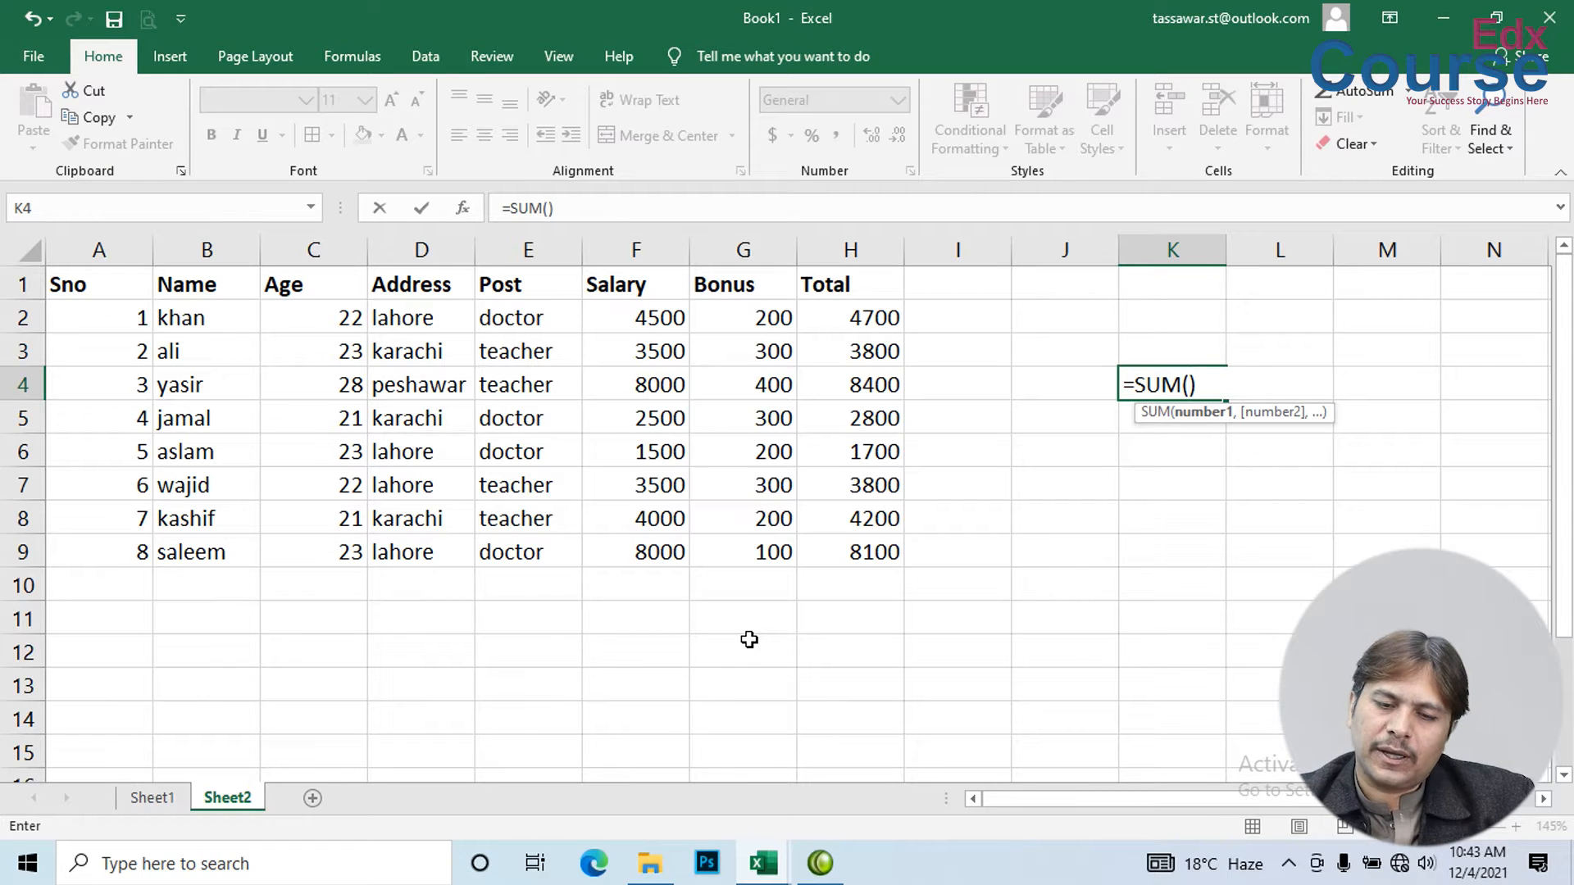
pyautogui.moveTo(642, 320); pyautogui.dragTo(638, 553)
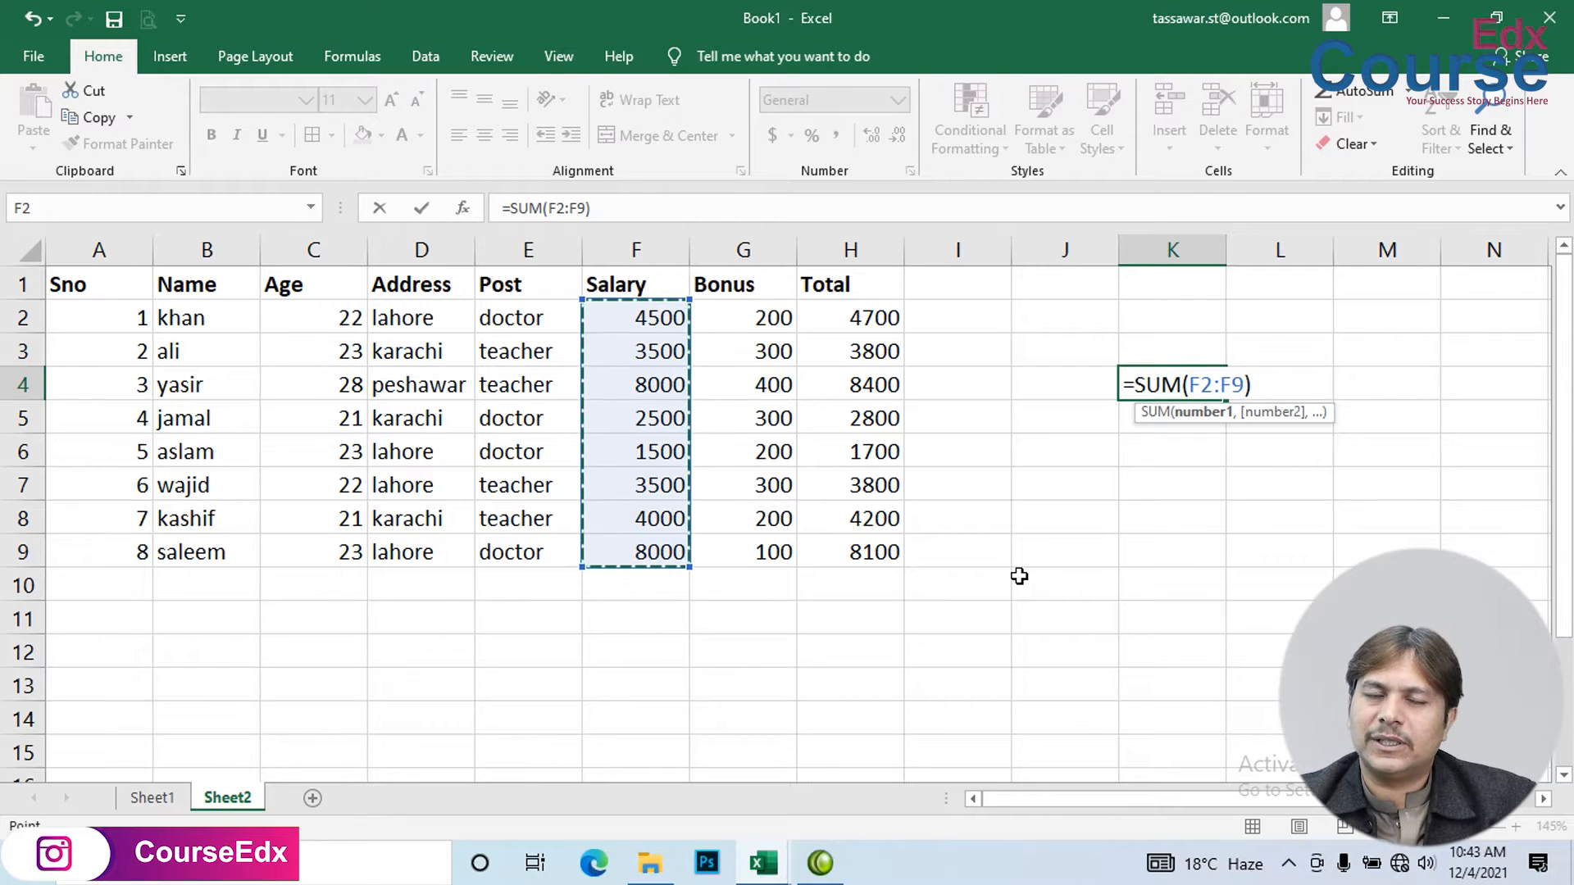
pyautogui.press('Return')
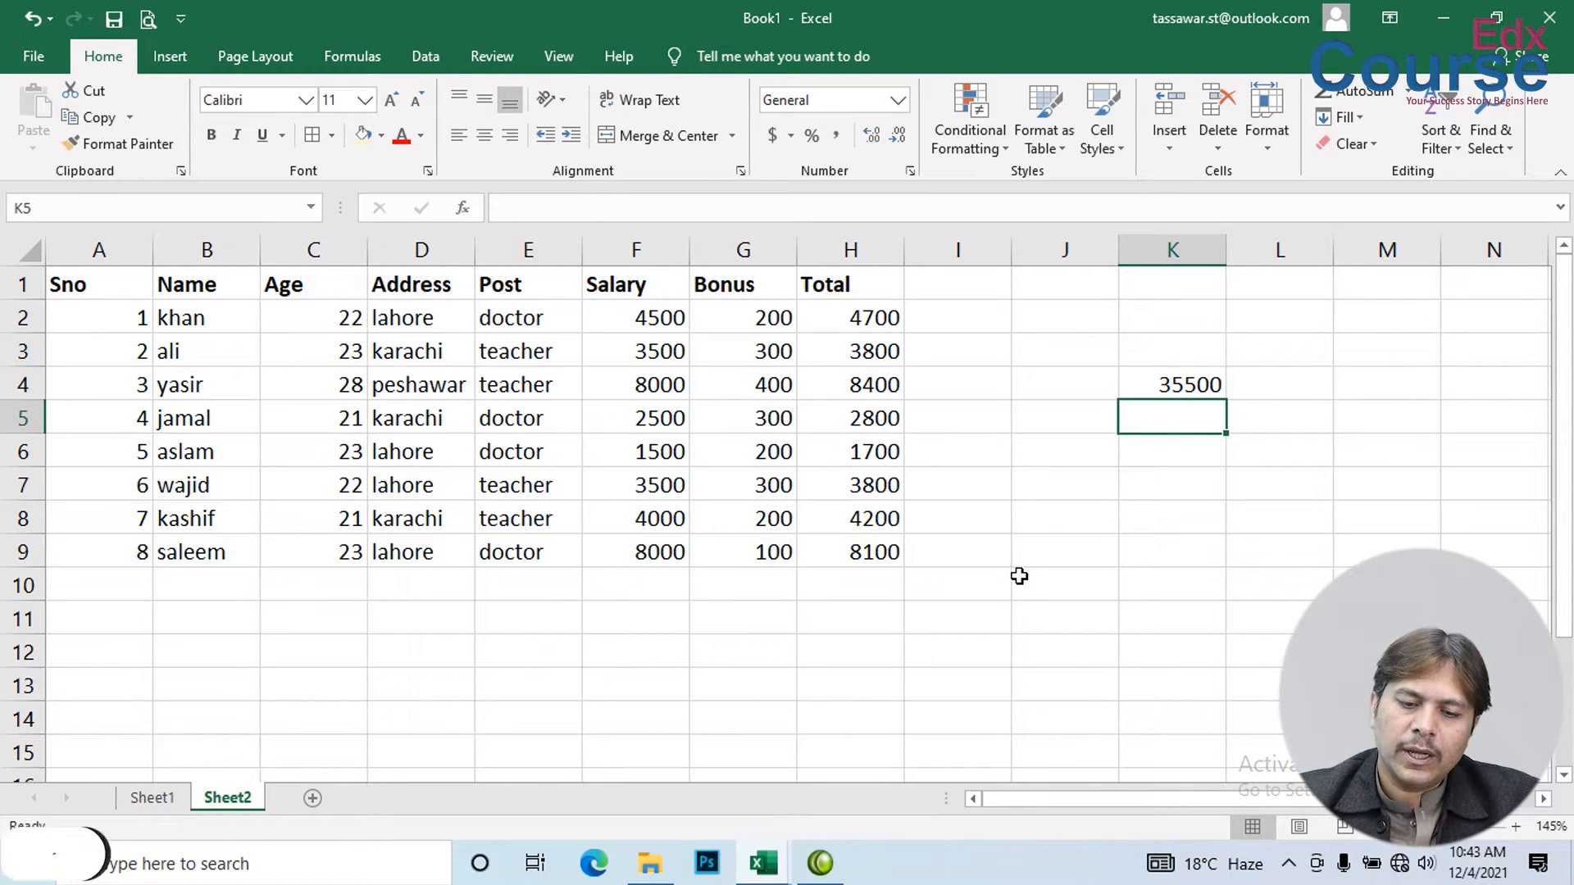
# - Total the Salary column F2:F9 in cell F10 with AutoSum's Sum function, and clear the cell again
pyautogui.click(614, 583)
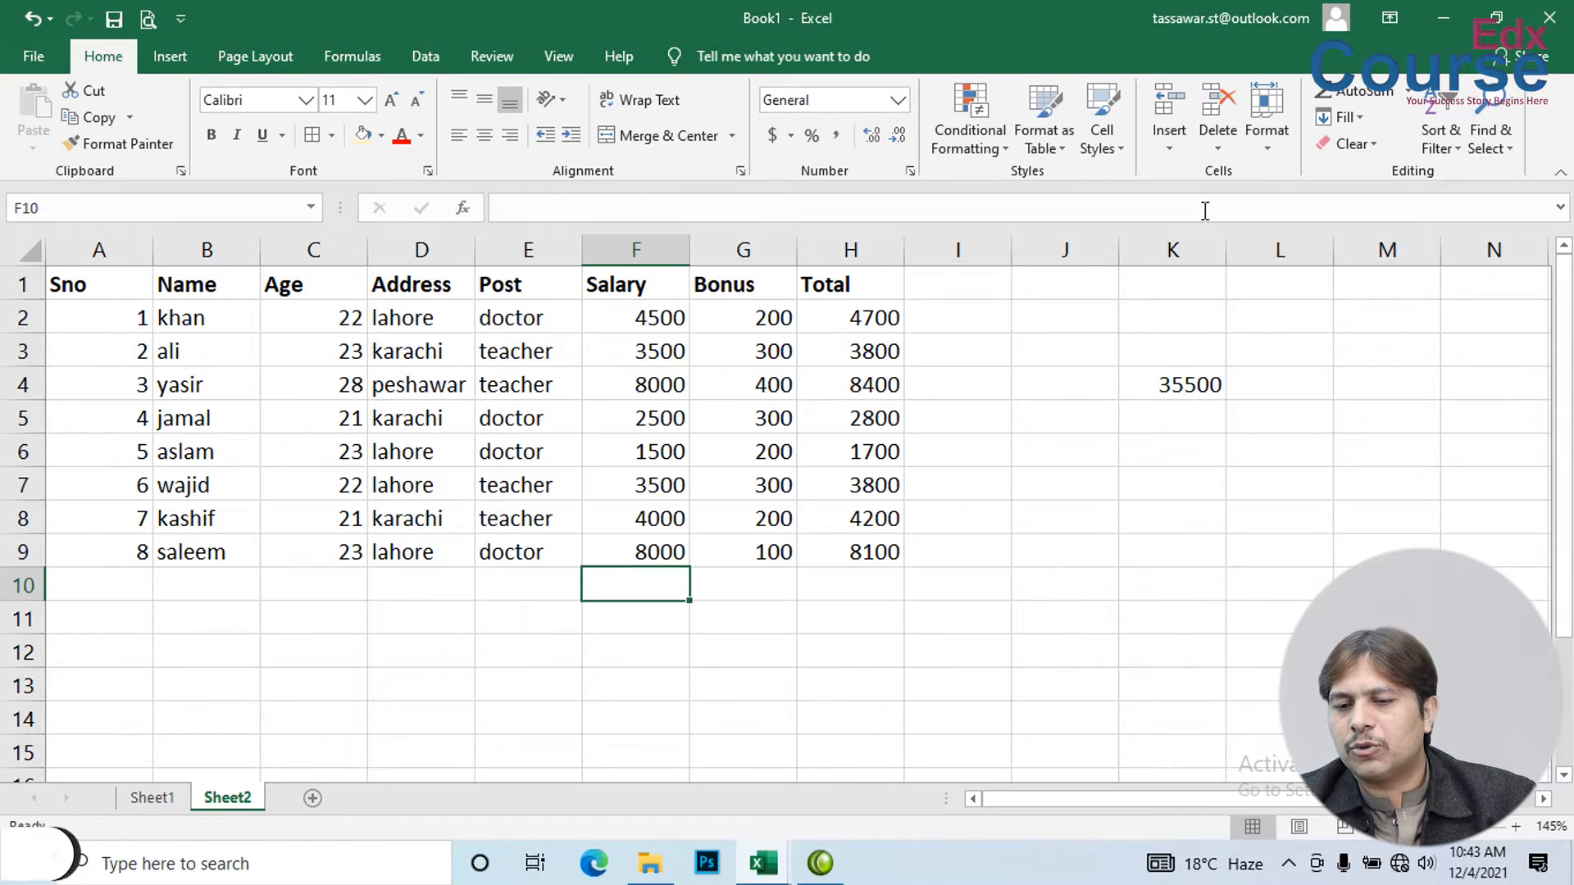
pyautogui.click(1409, 90)
pyautogui.click(1385, 117)
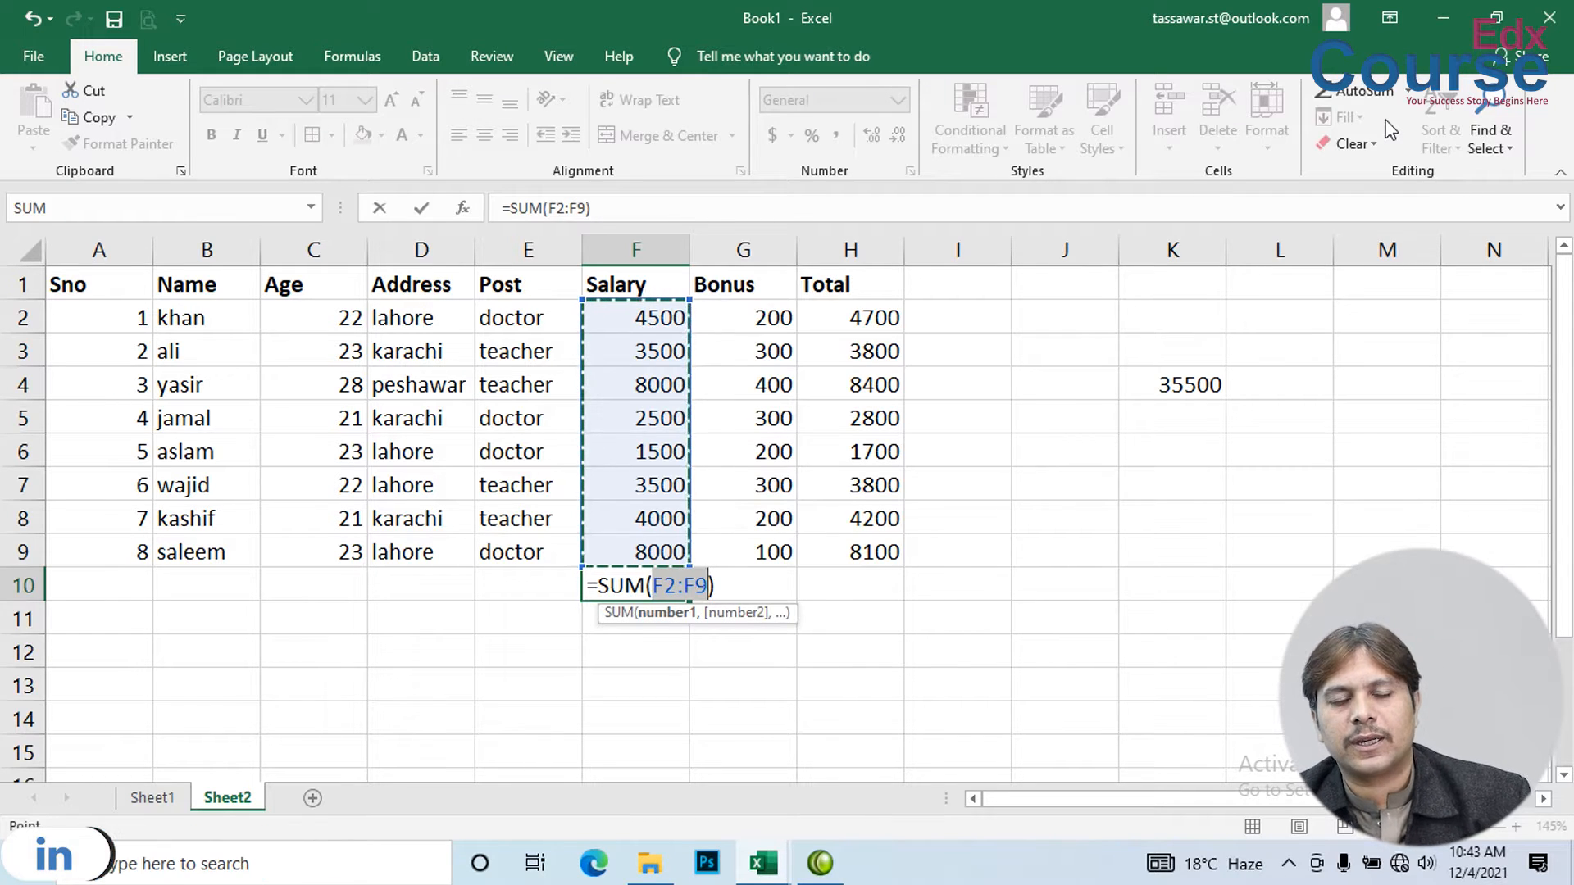
pyautogui.press('Return')
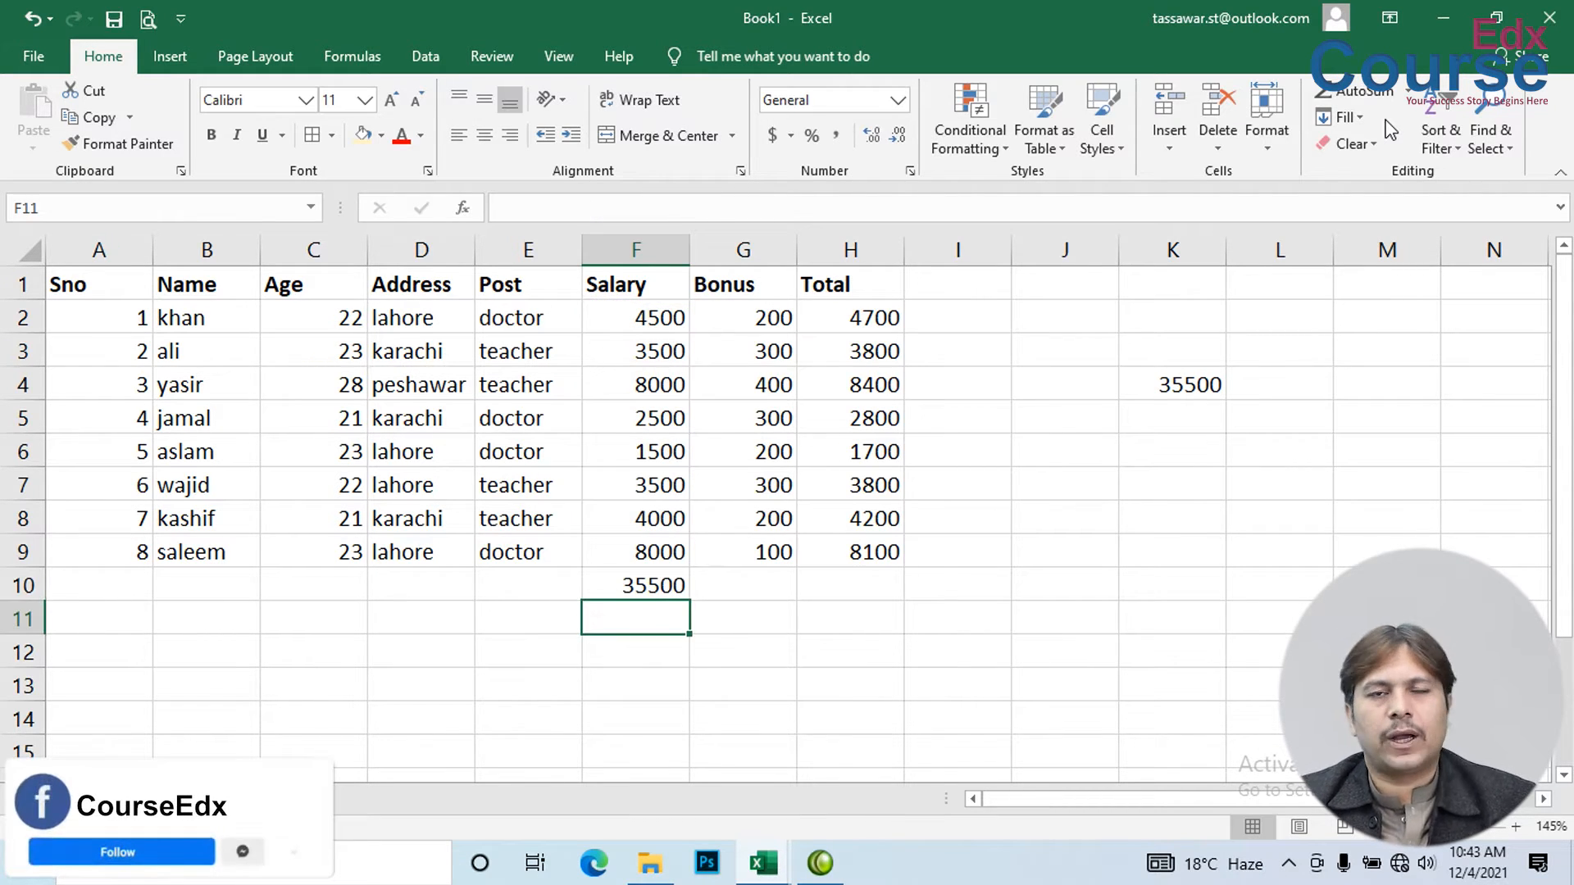
pyautogui.press('Up')
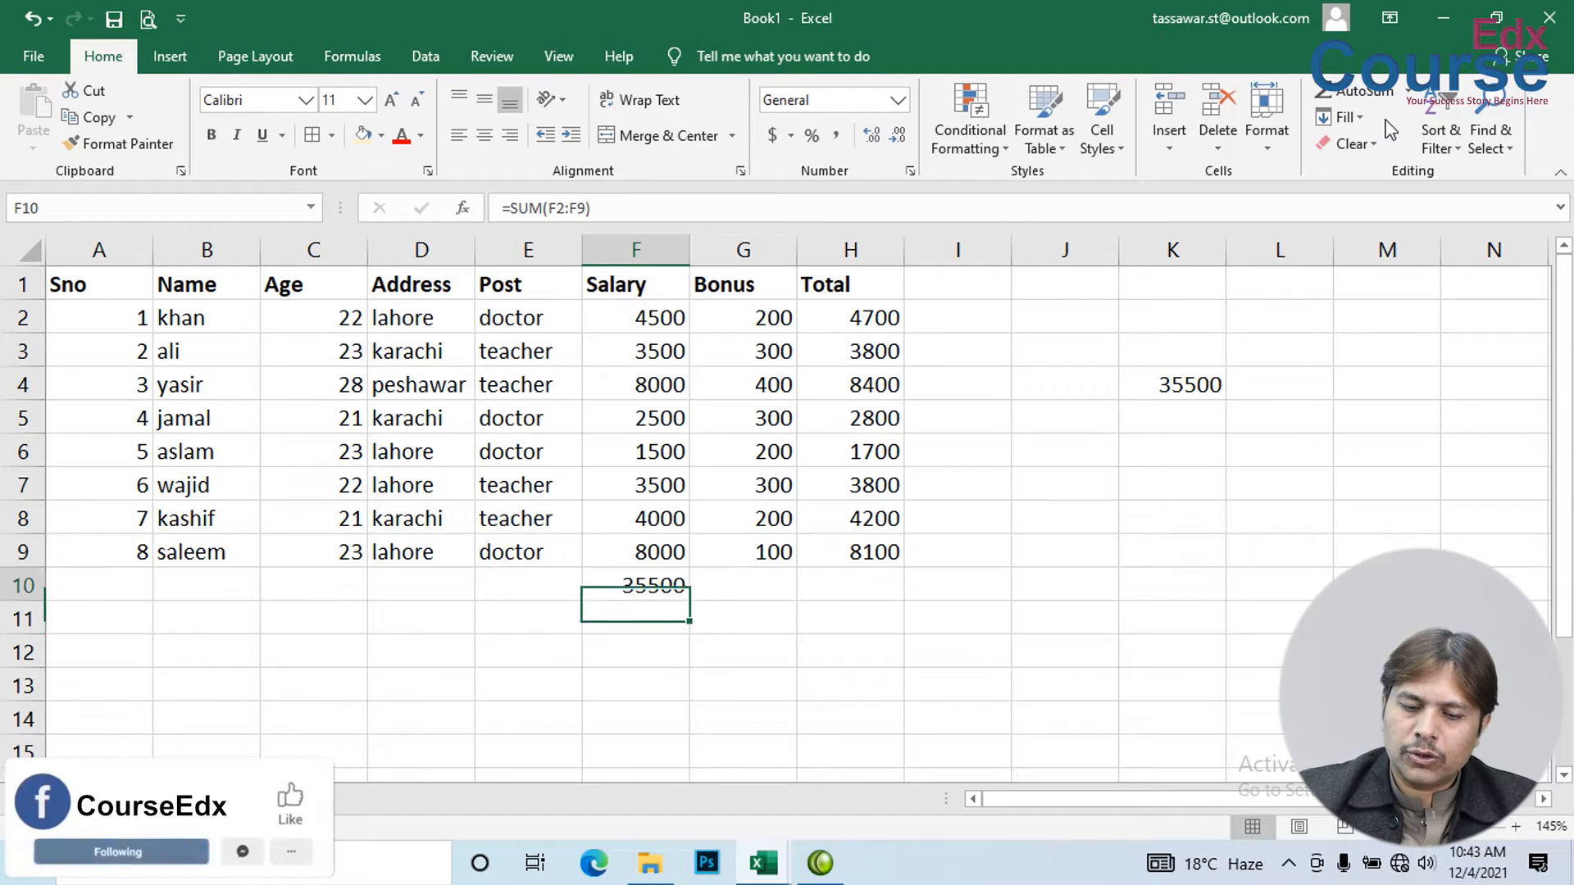
pyautogui.press('Delete')
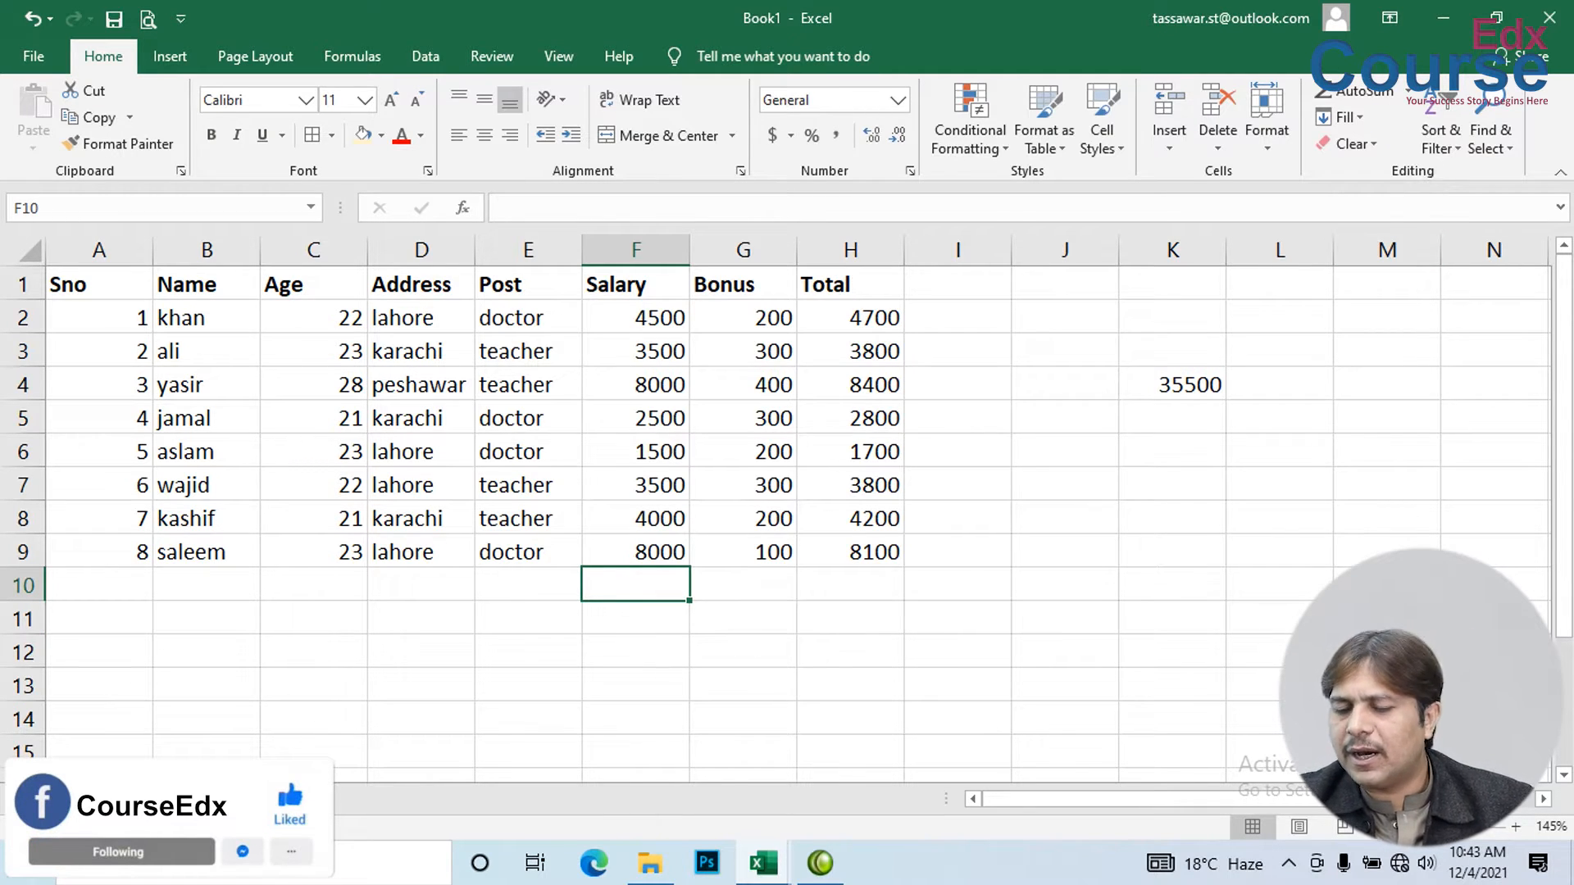
# - Calculate the average of the salaries F2:F9 in cell F10 with the AutoSum Average function, and clear the cell again
pyautogui.click(1408, 91)
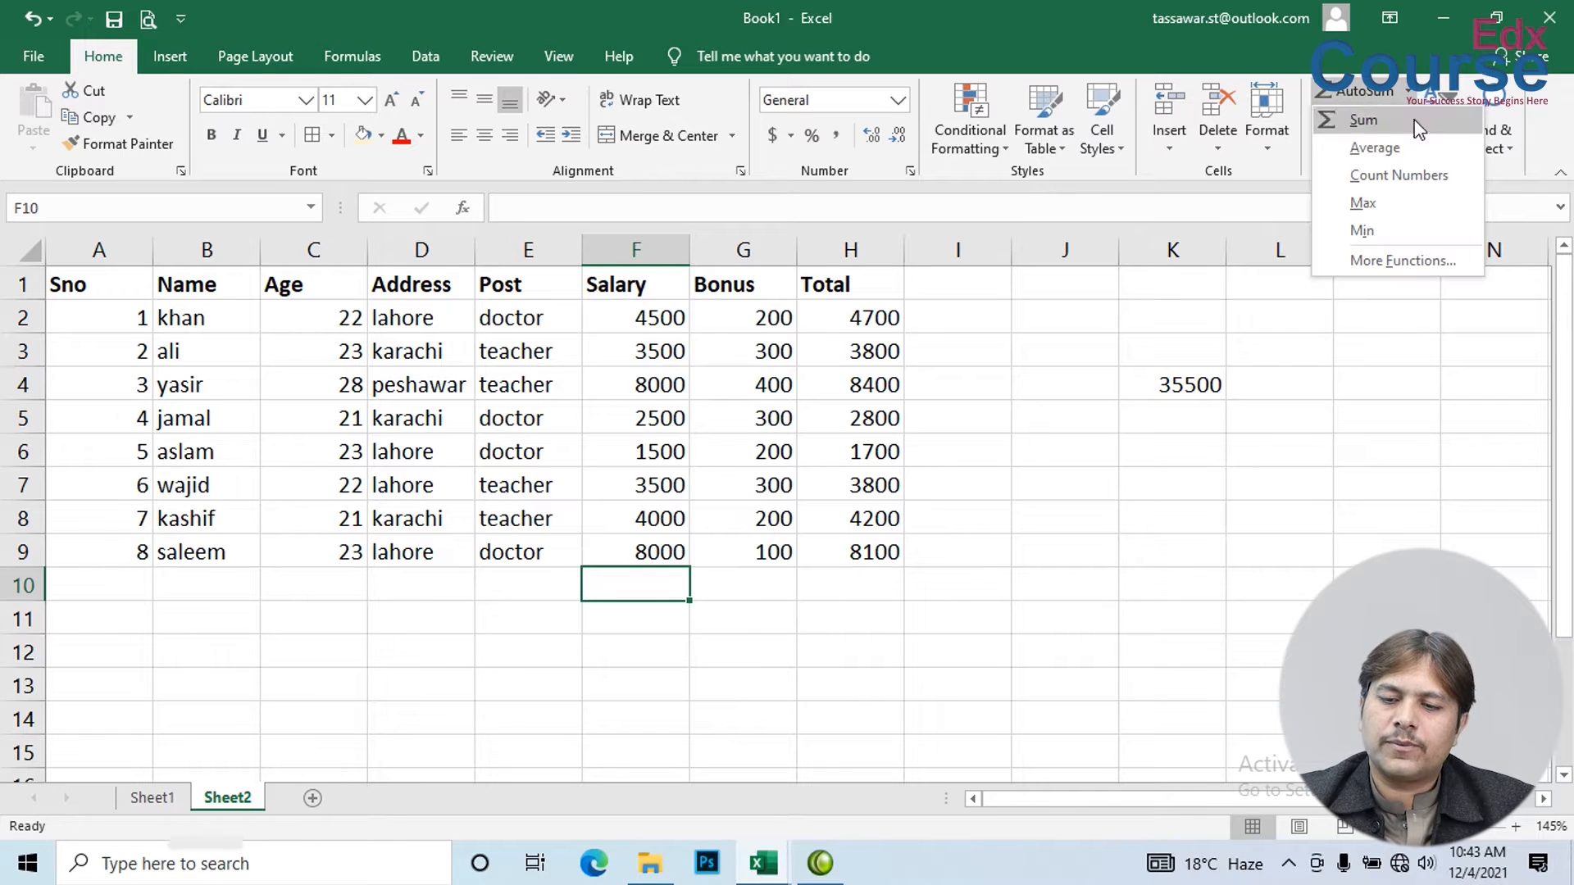
pyautogui.click(1366, 151)
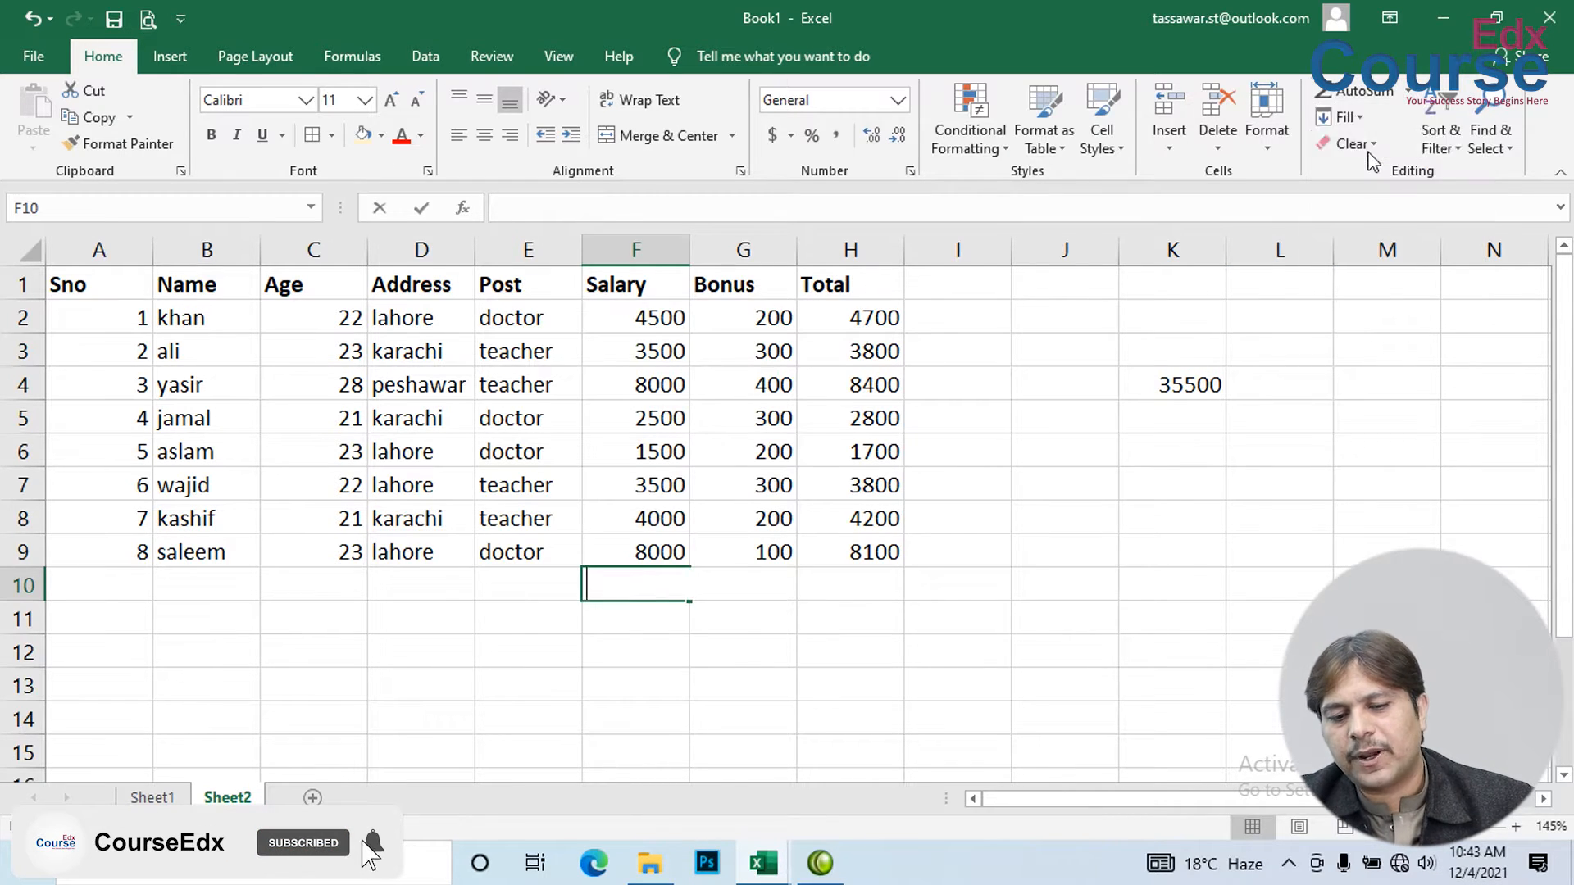
pyautogui.press('Return')
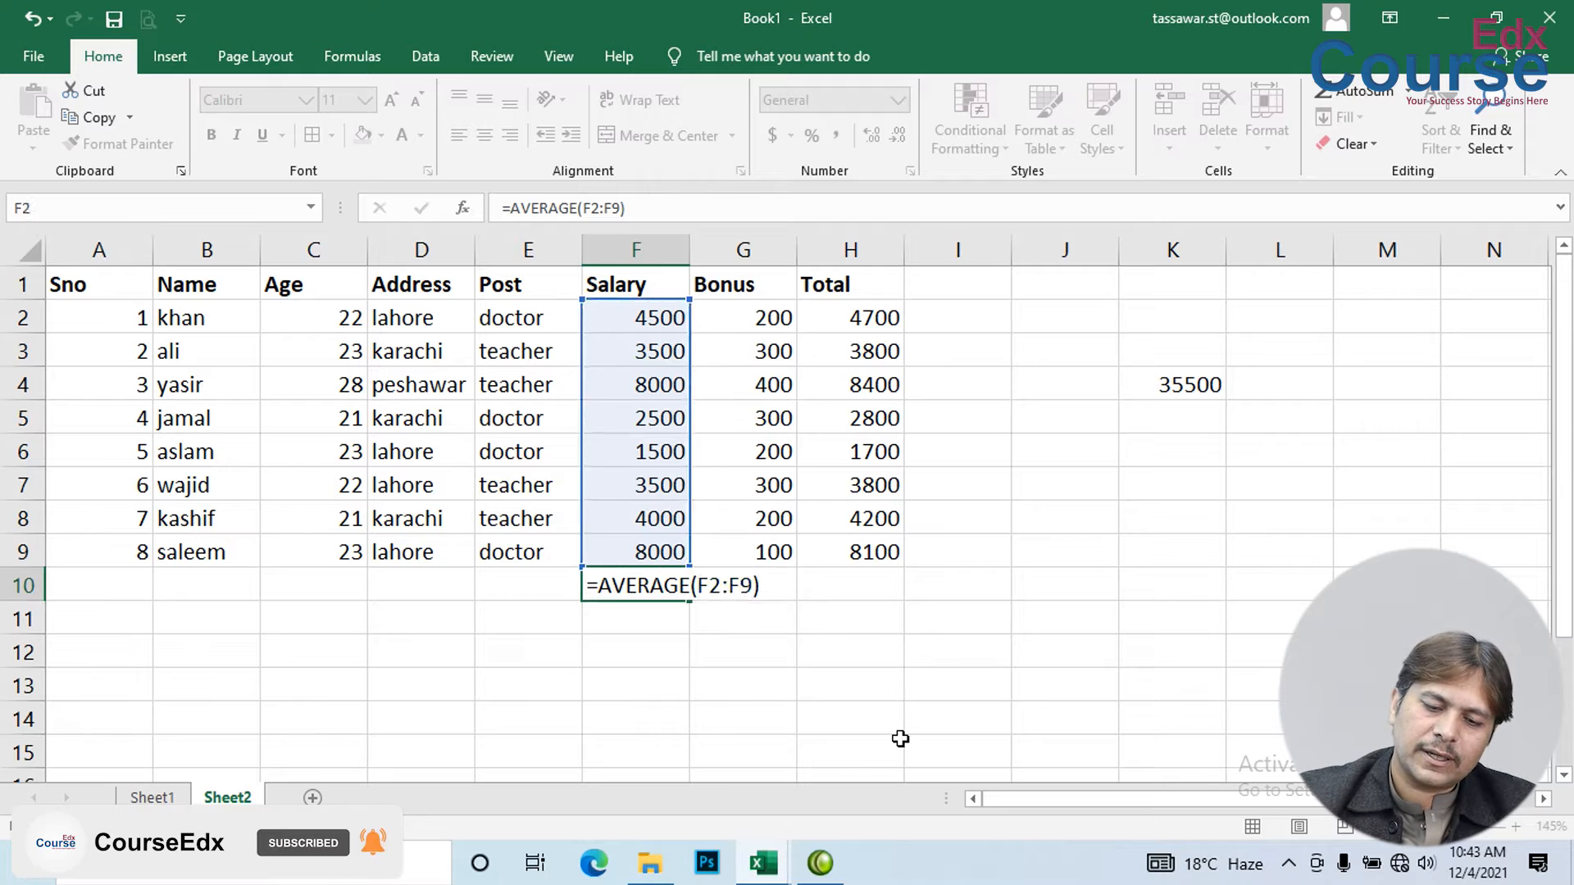
pyautogui.press('Up')
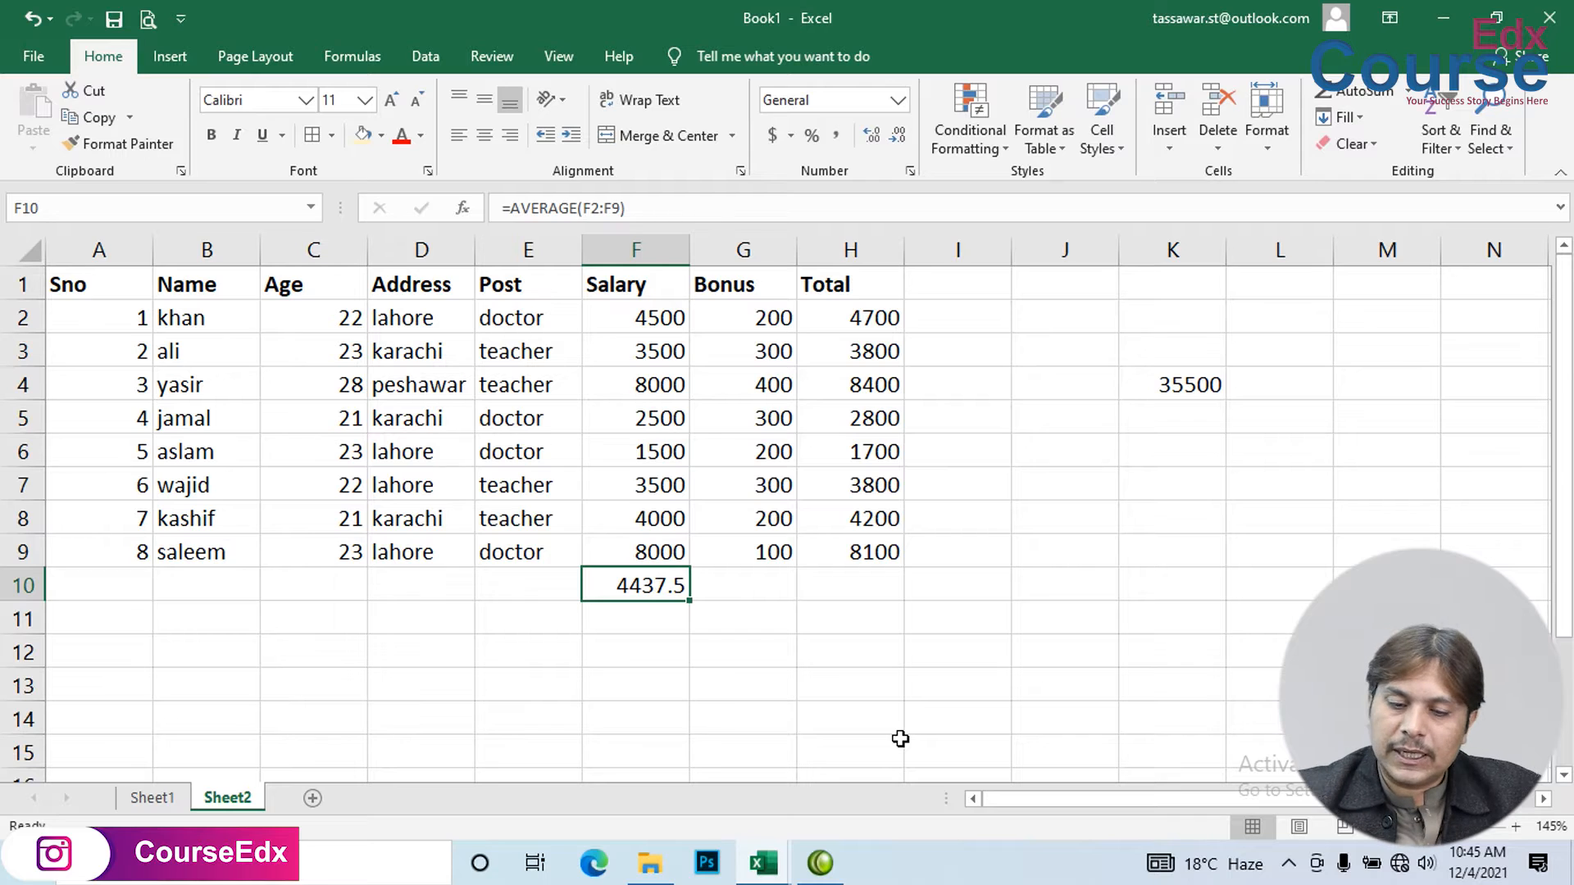
pyautogui.press('Delete')
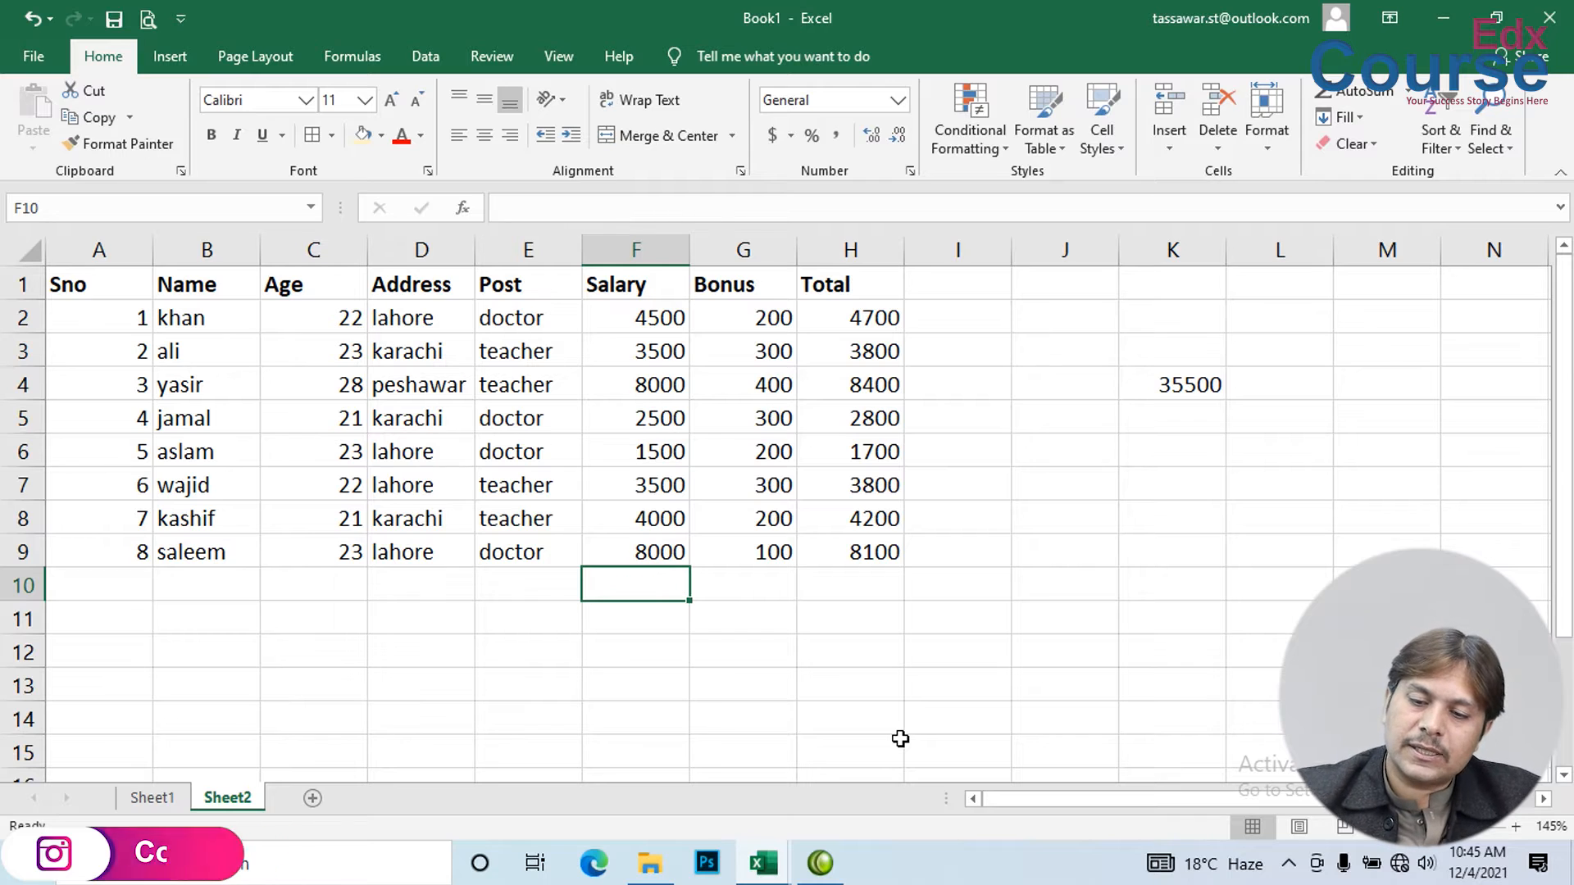
# - Count the salary entries F2:F9 in cell F10 with the AutoSum Count Numbers function, and clear the cell again
pyautogui.click(1410, 90)
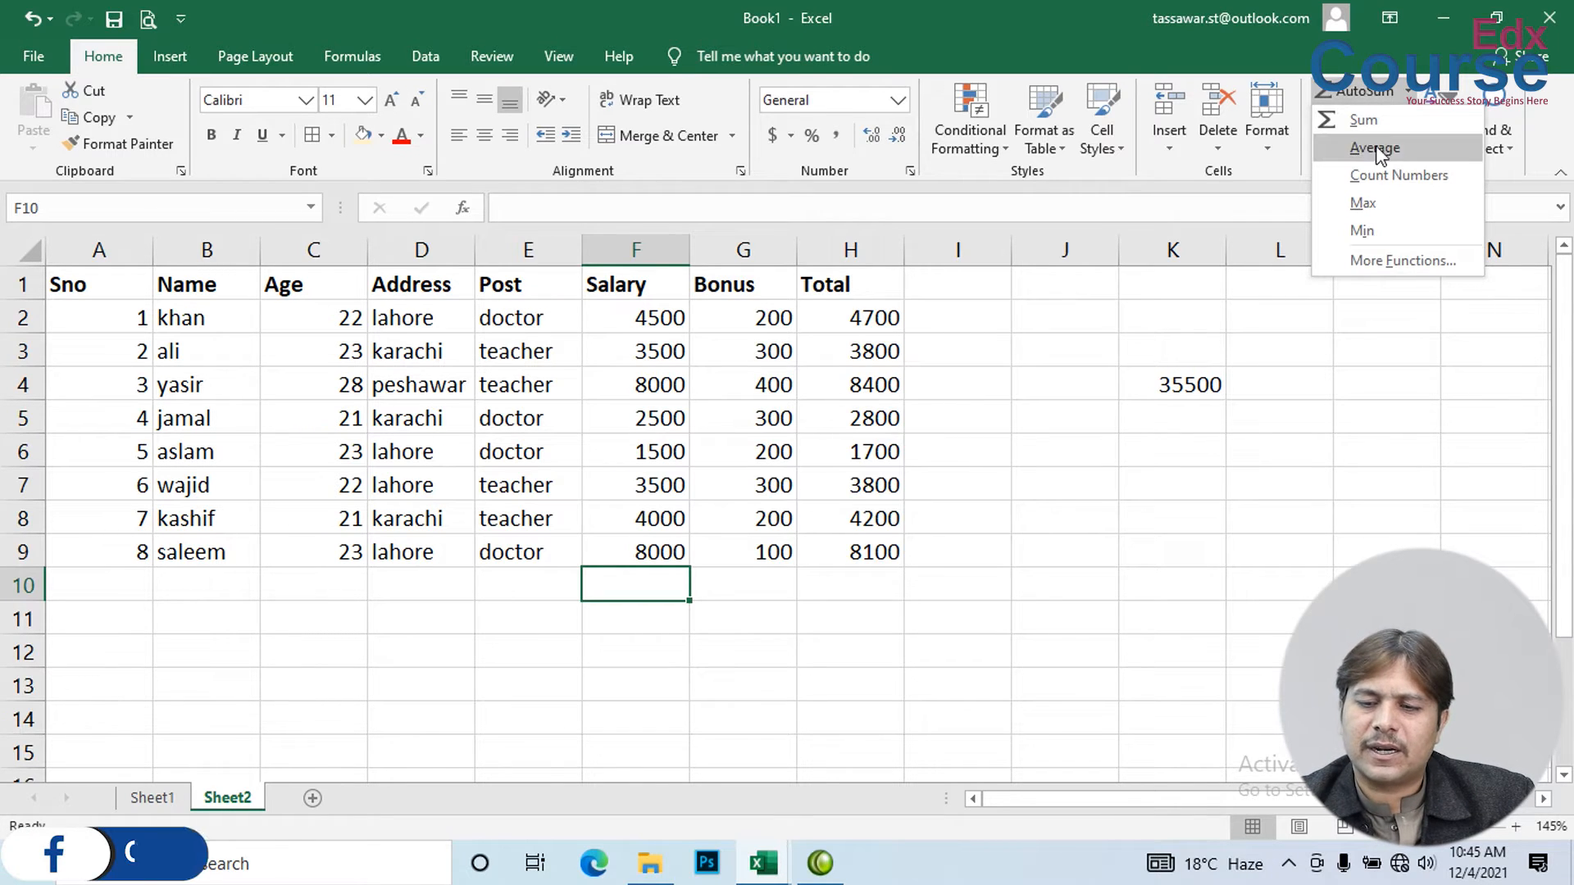
pyautogui.click(1392, 177)
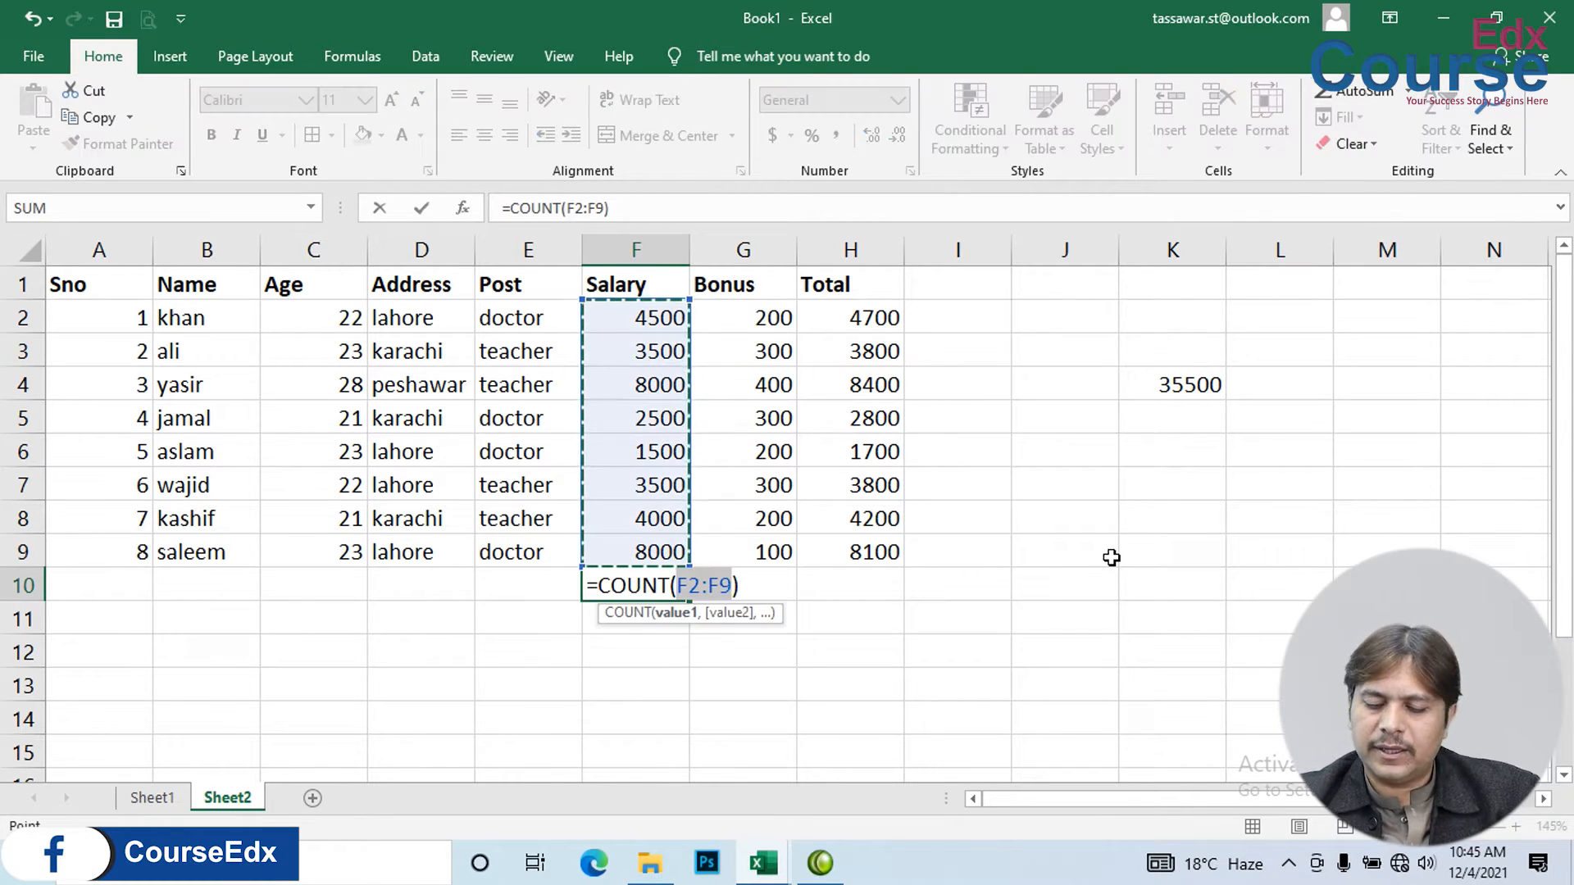
pyautogui.press('Return')
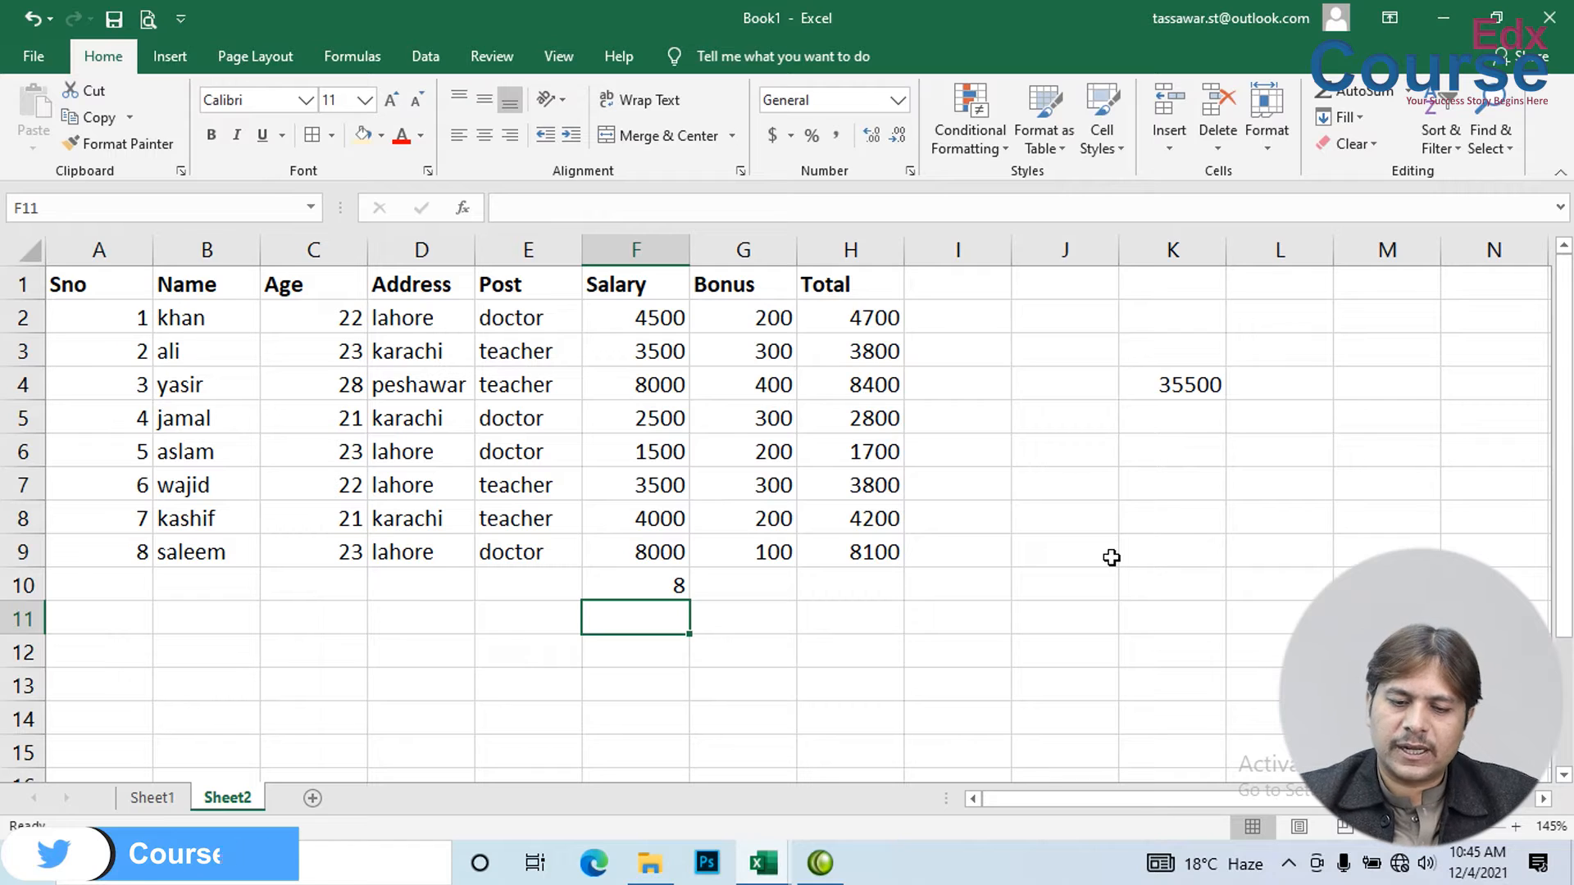
pyautogui.press('Up')
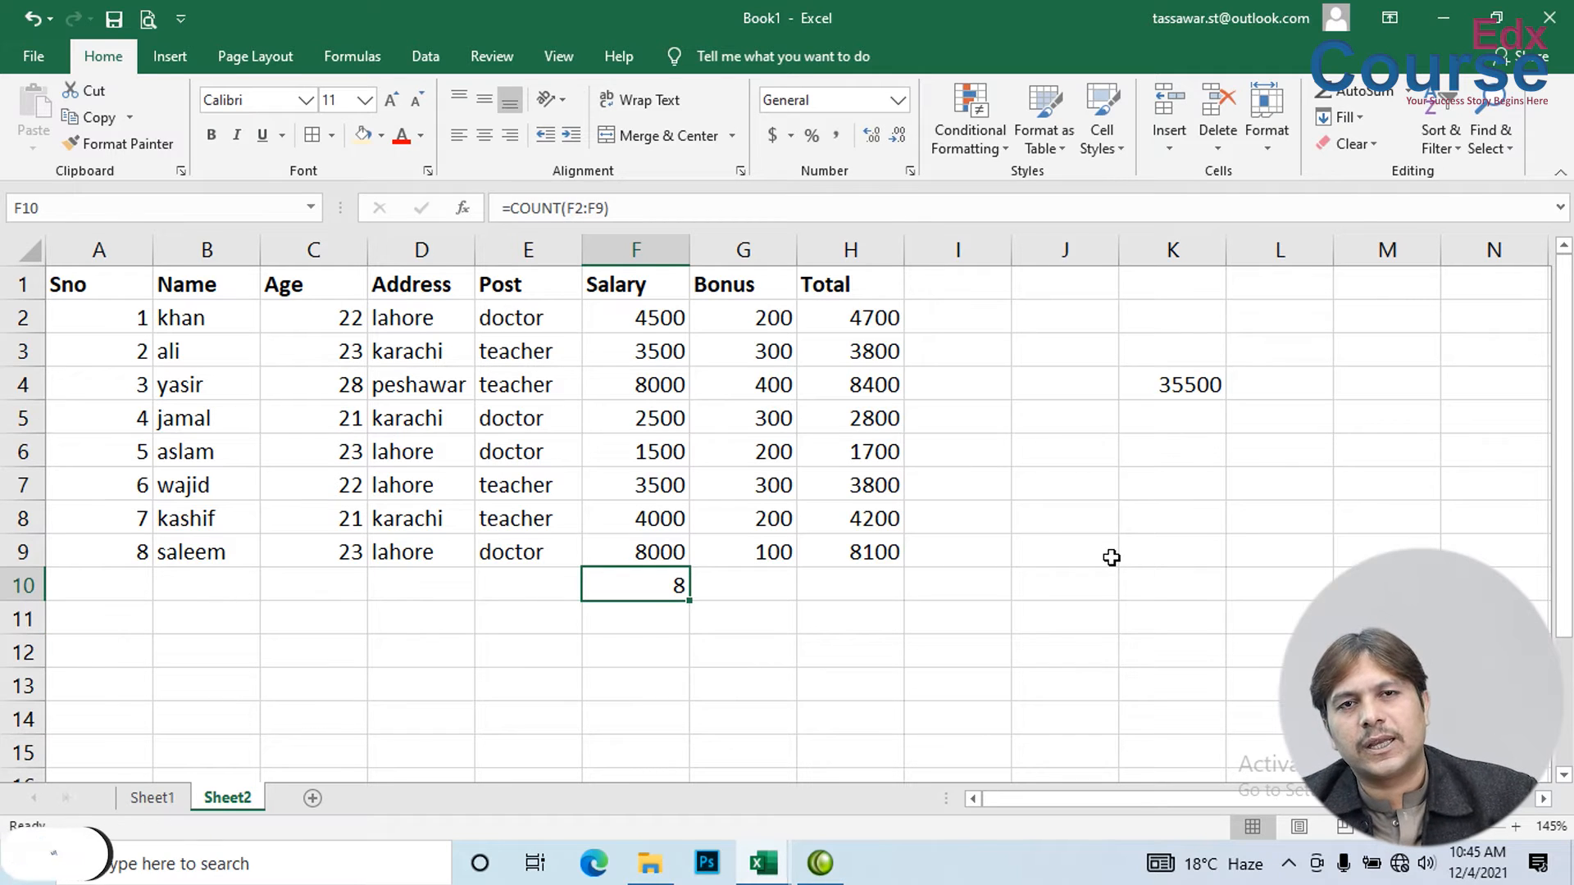
pyautogui.press('Delete')
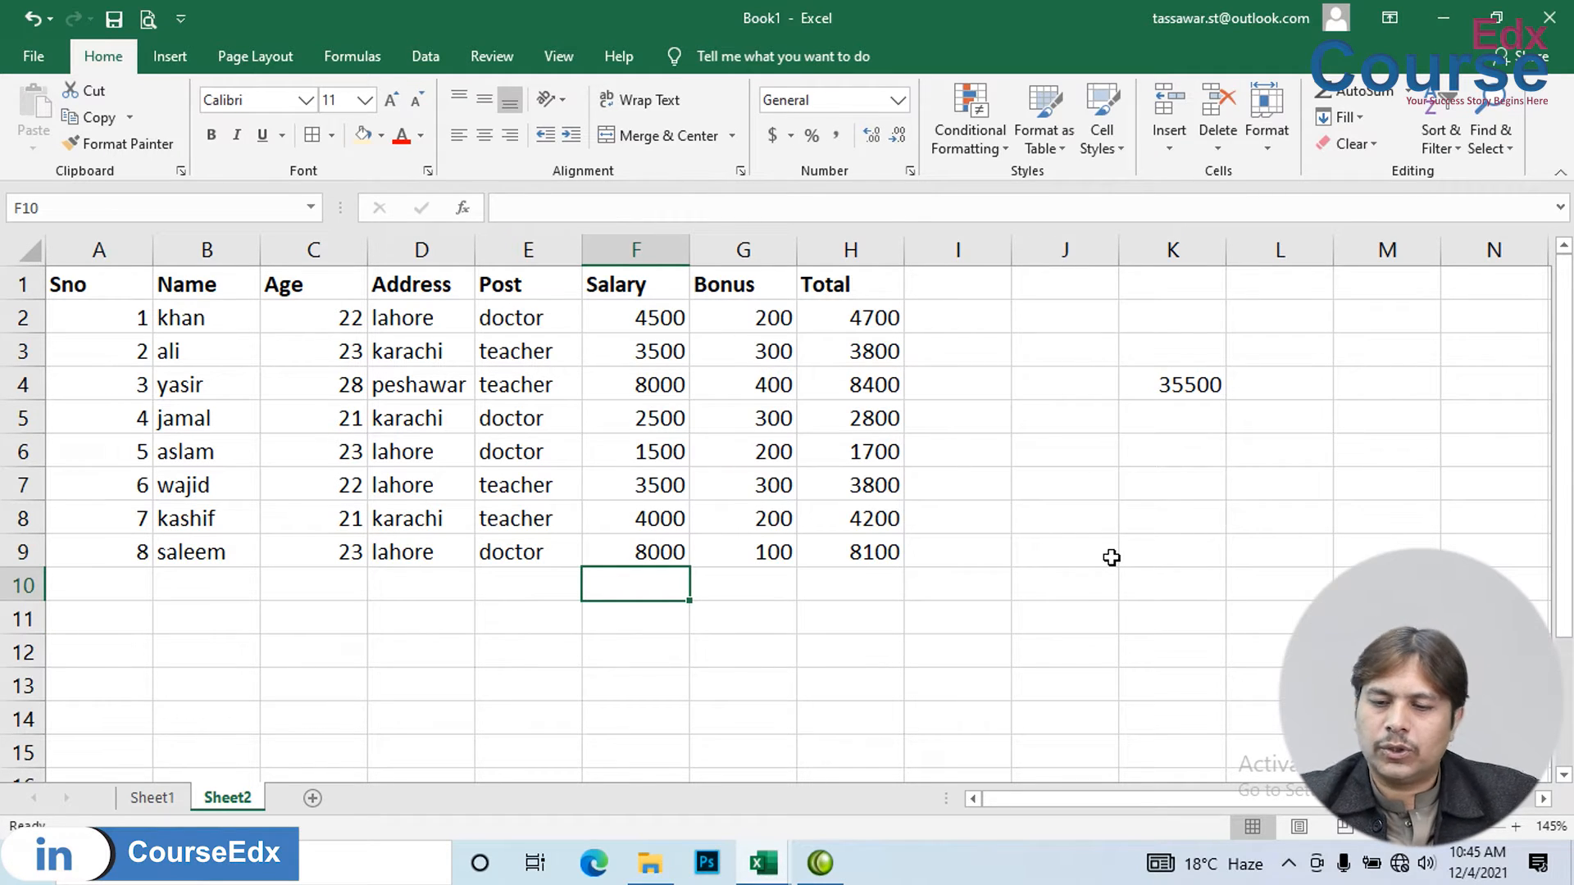
# - Find the highest salary in F2:F9 with the AutoSum Max function in cell F10, and clear the cell again
pyautogui.click(1413, 95)
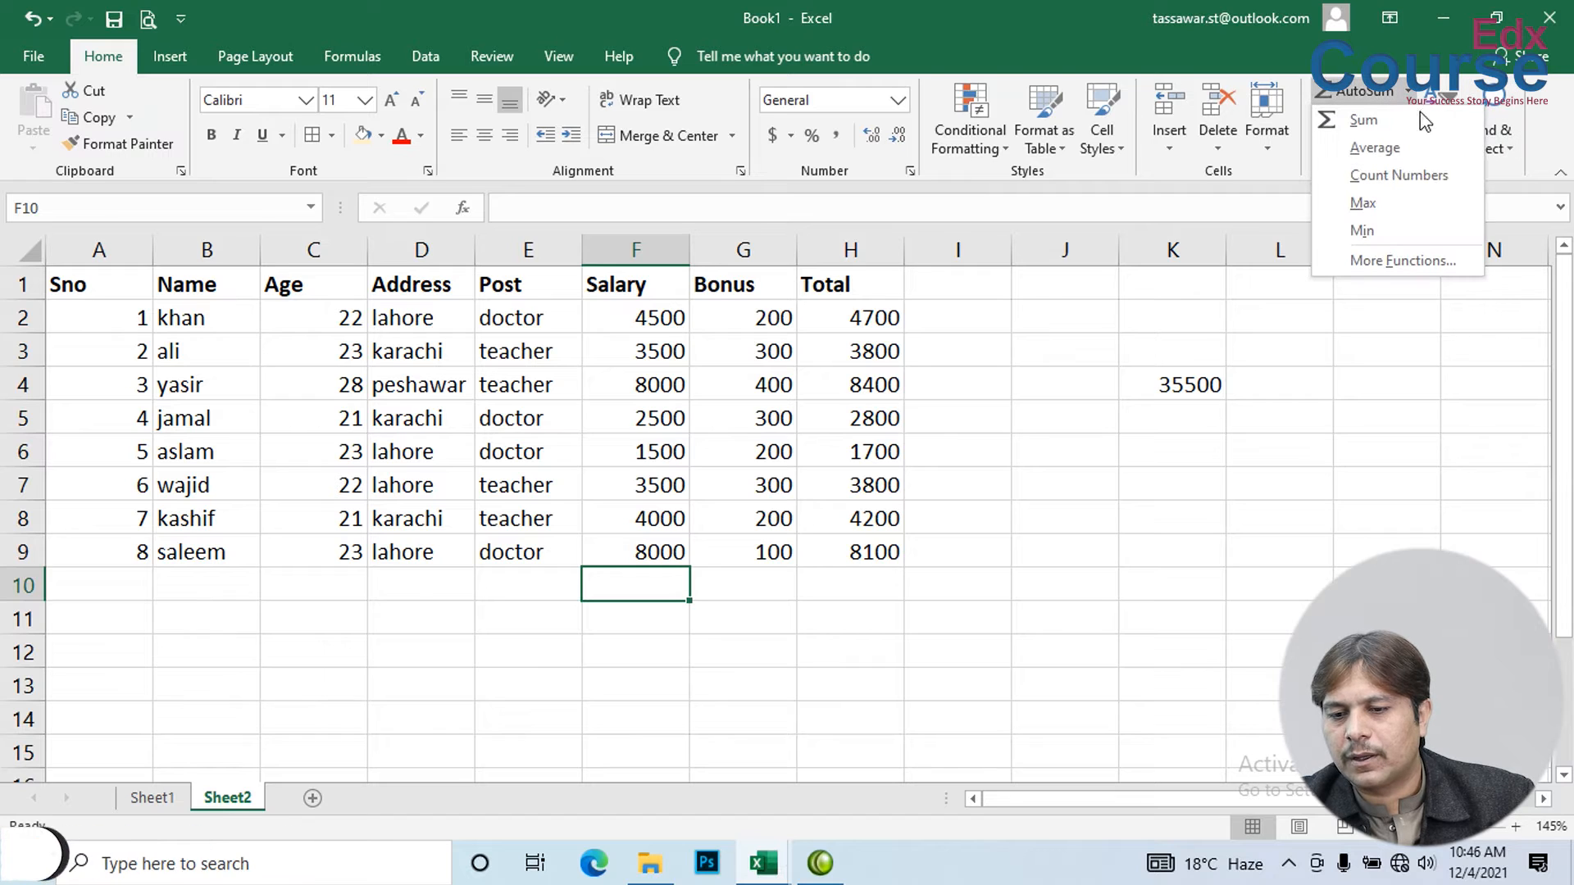
pyautogui.click(1364, 205)
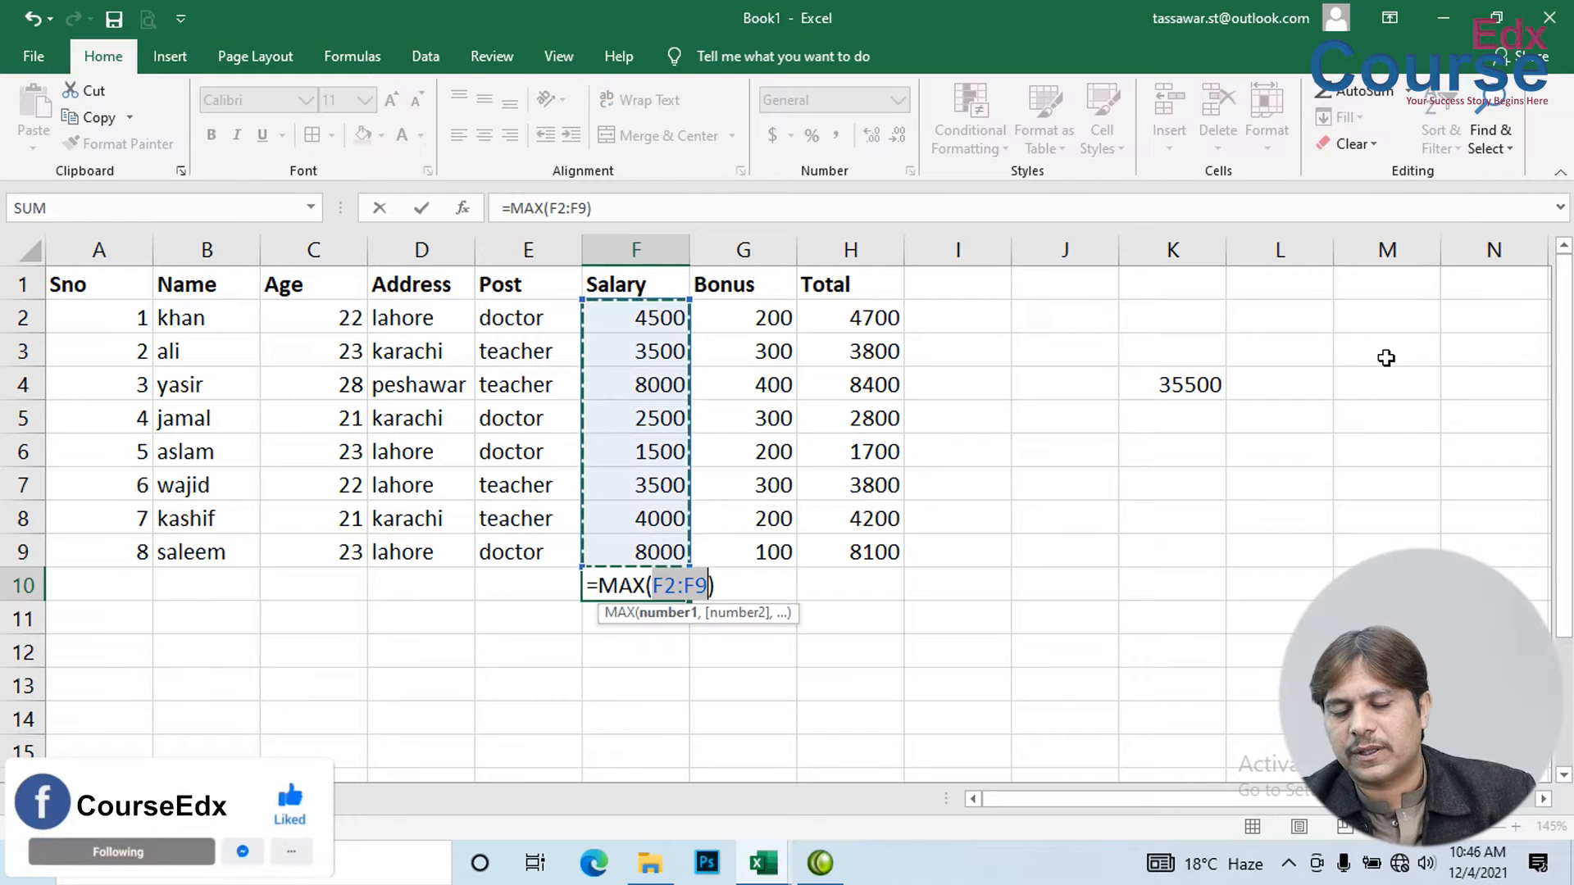
pyautogui.press('Return')
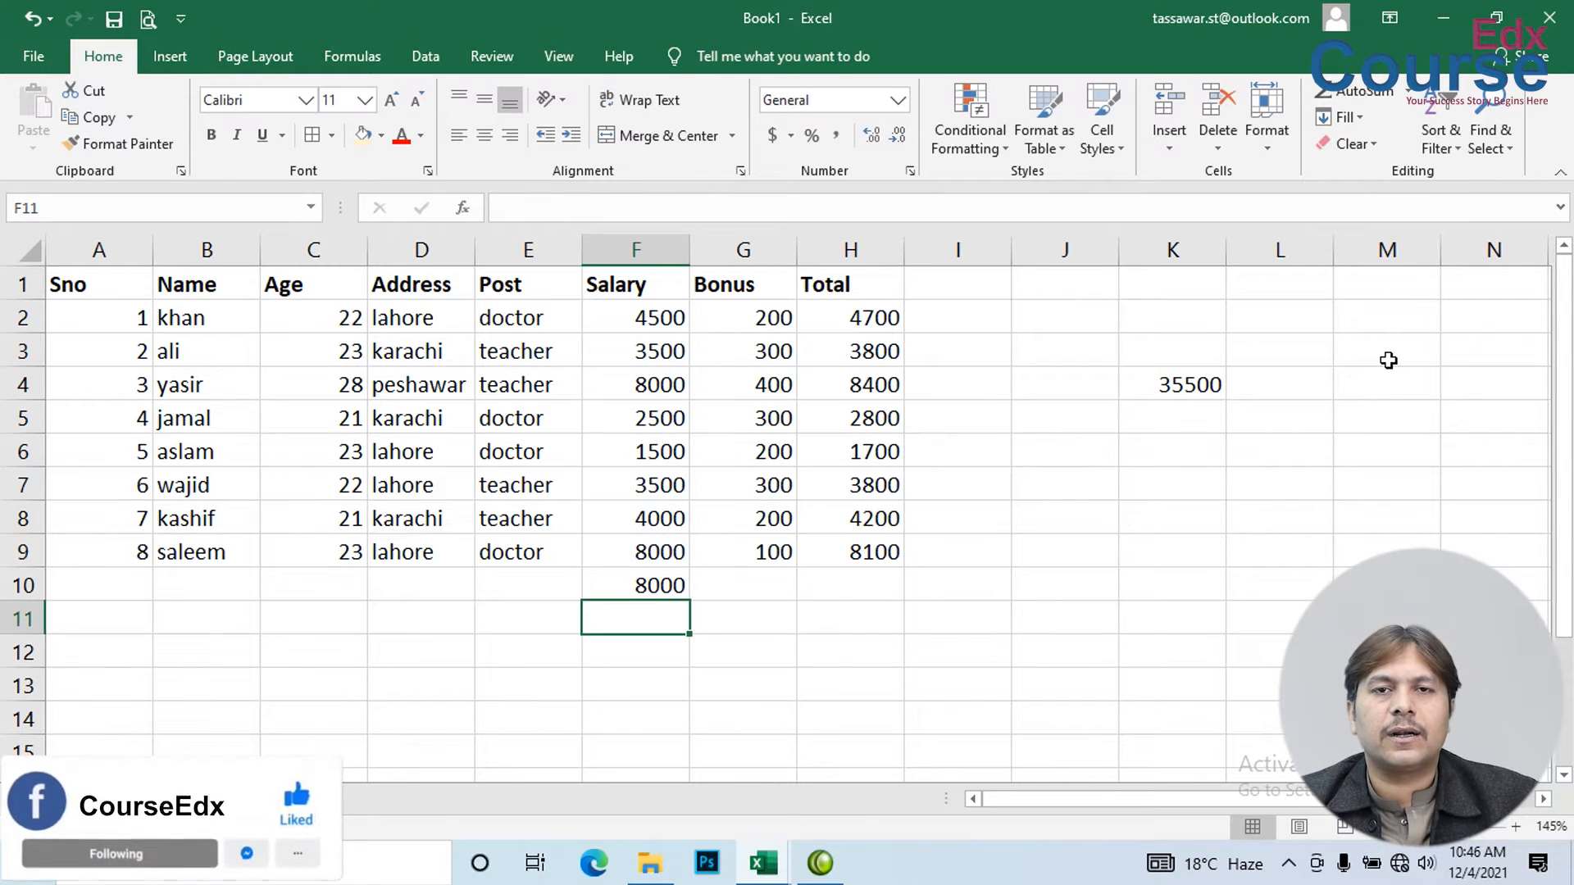
pyautogui.press('Up')
pyautogui.press('Delete')
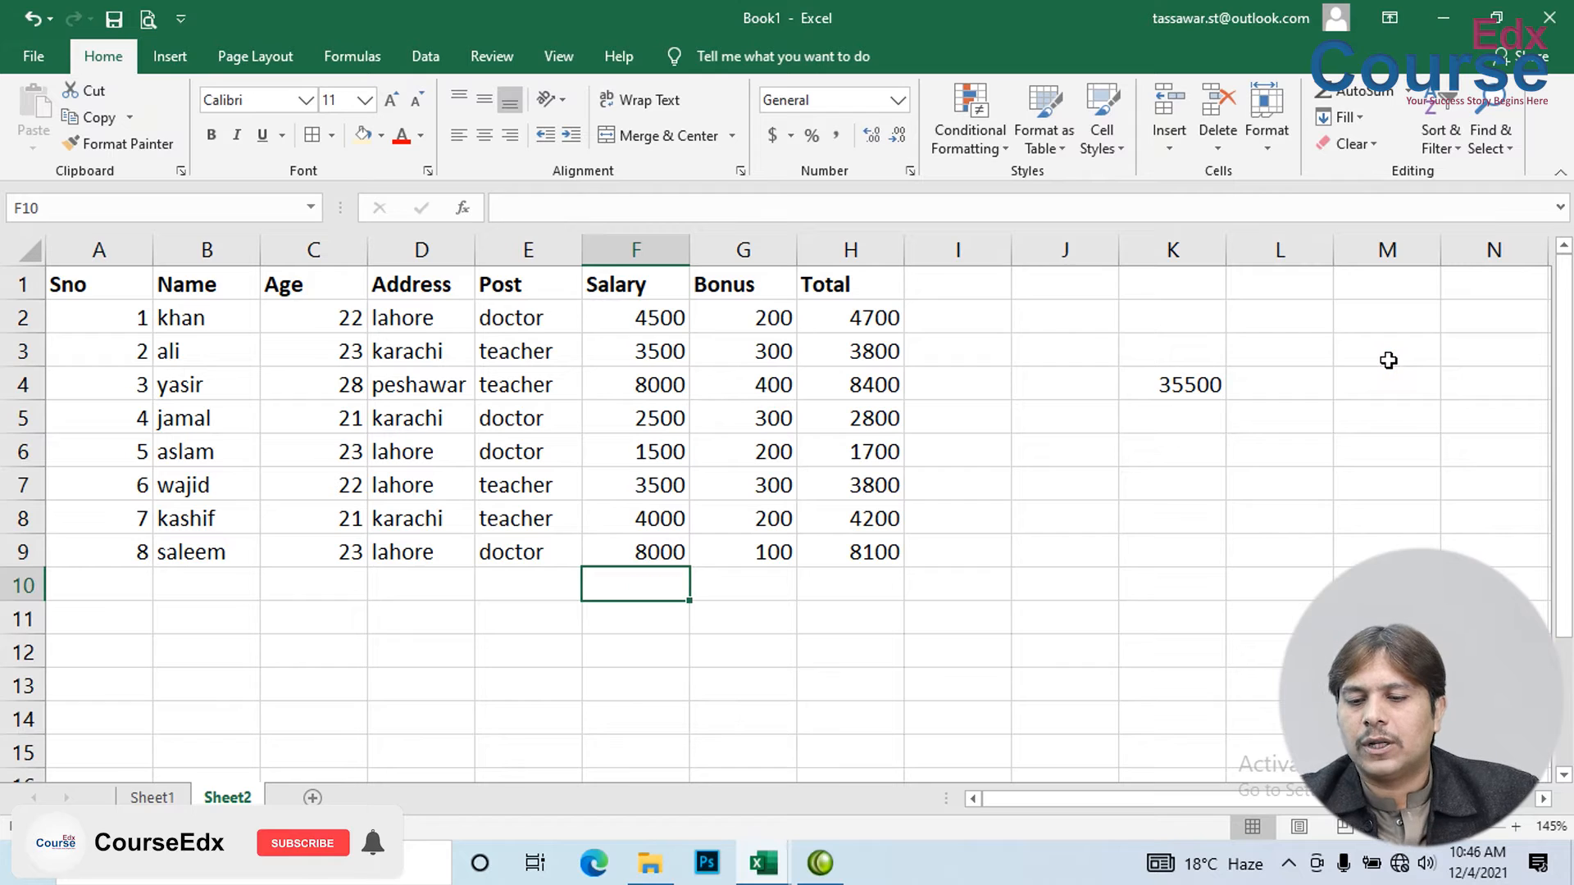
# - Find the lowest salary in F2:F9 with the AutoSum Min function in cell F10, and clear the cell again
pyautogui.click(1409, 91)
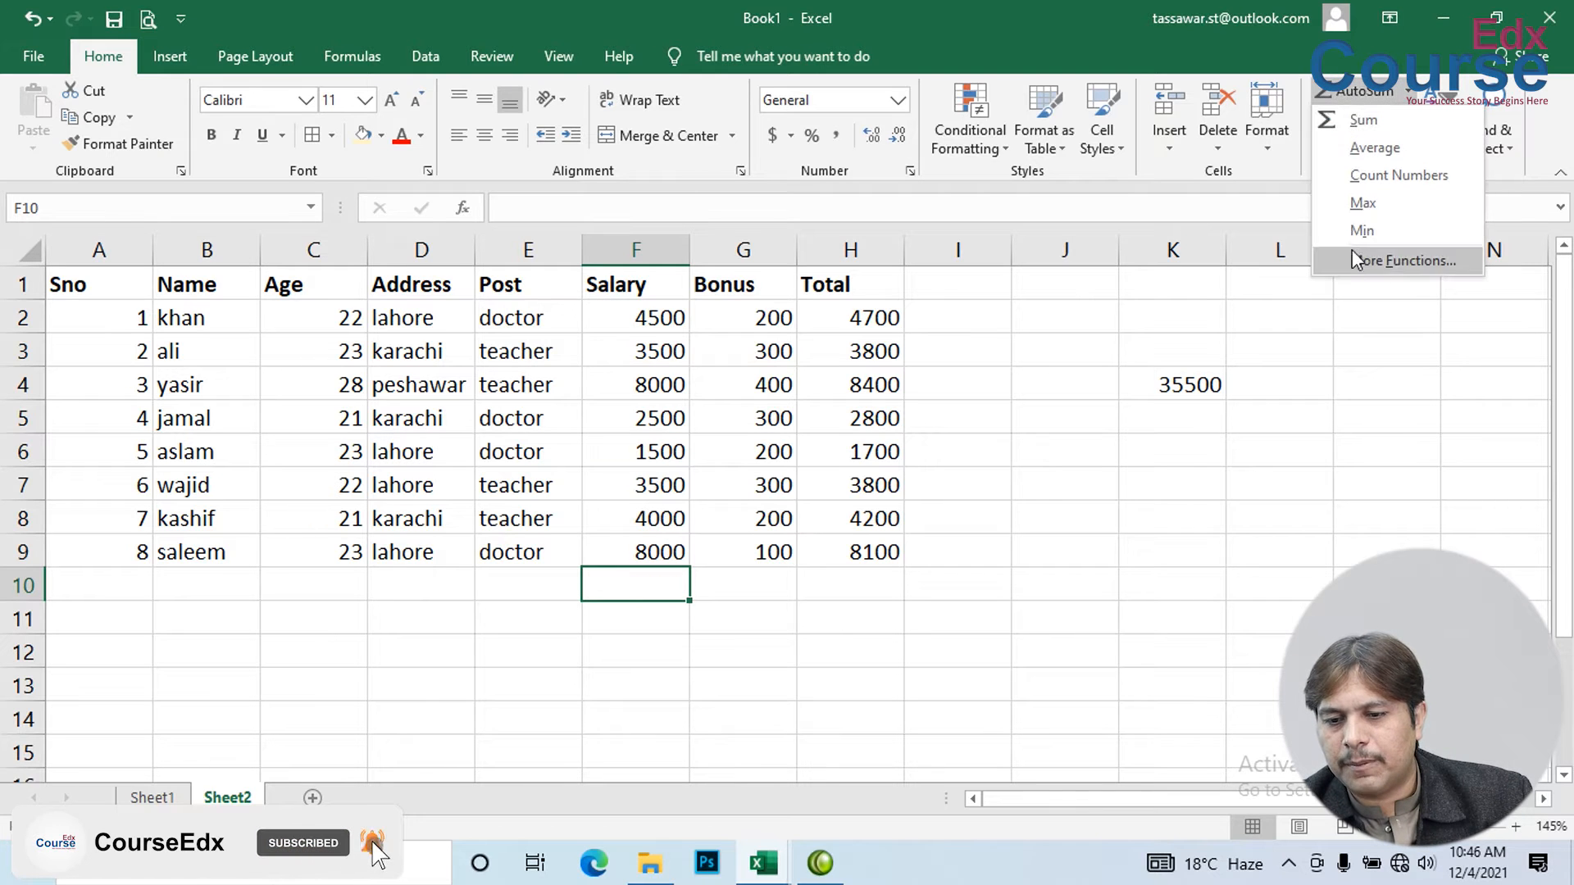
pyautogui.click(1373, 235)
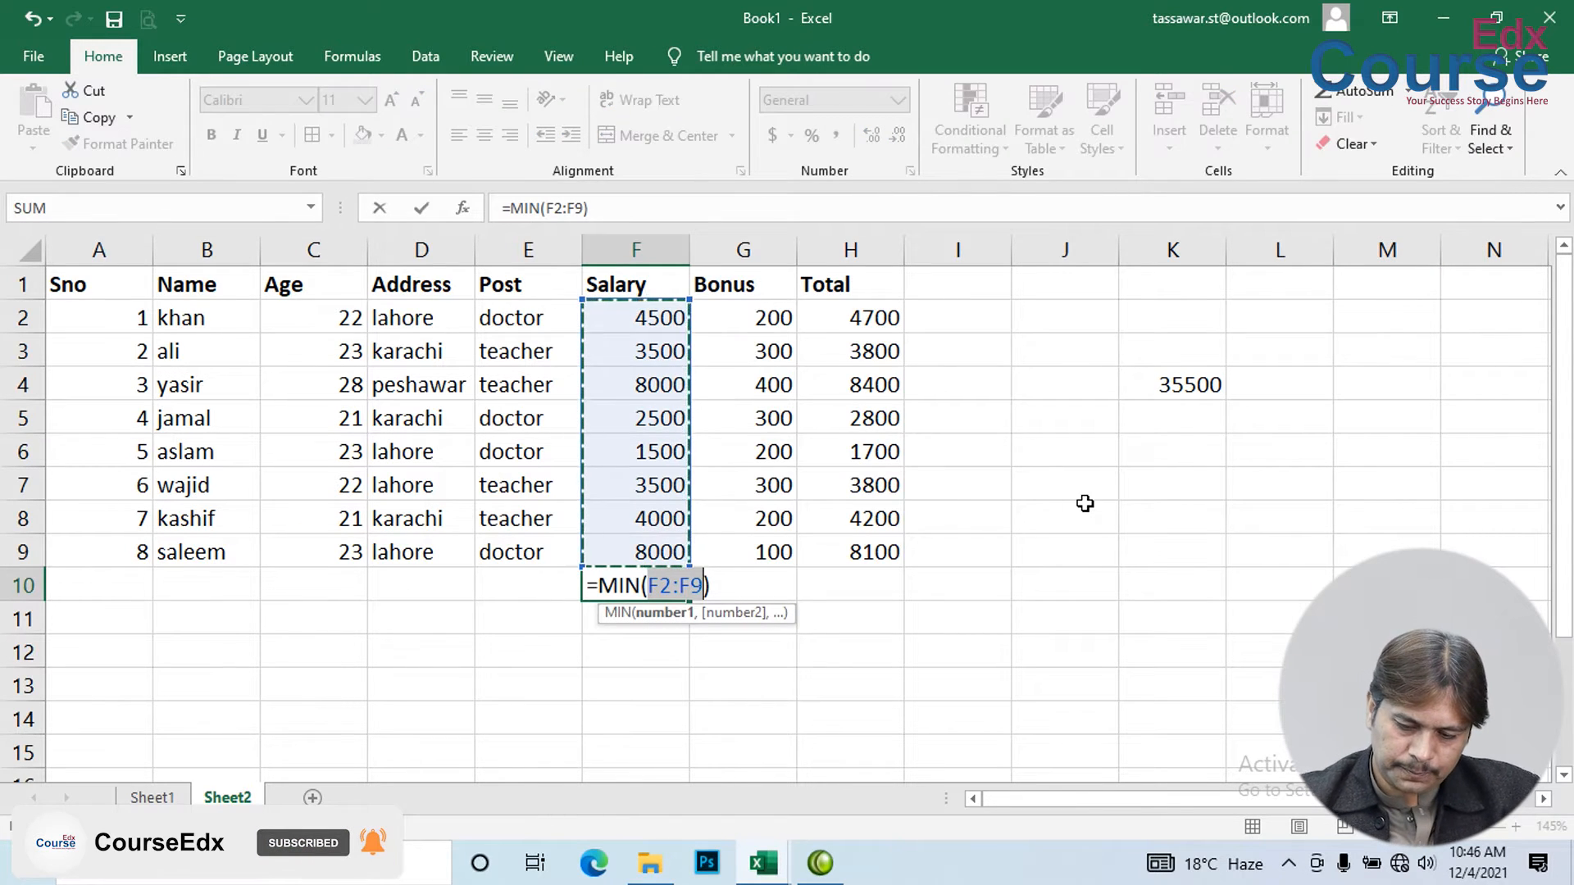
pyautogui.press('Return')
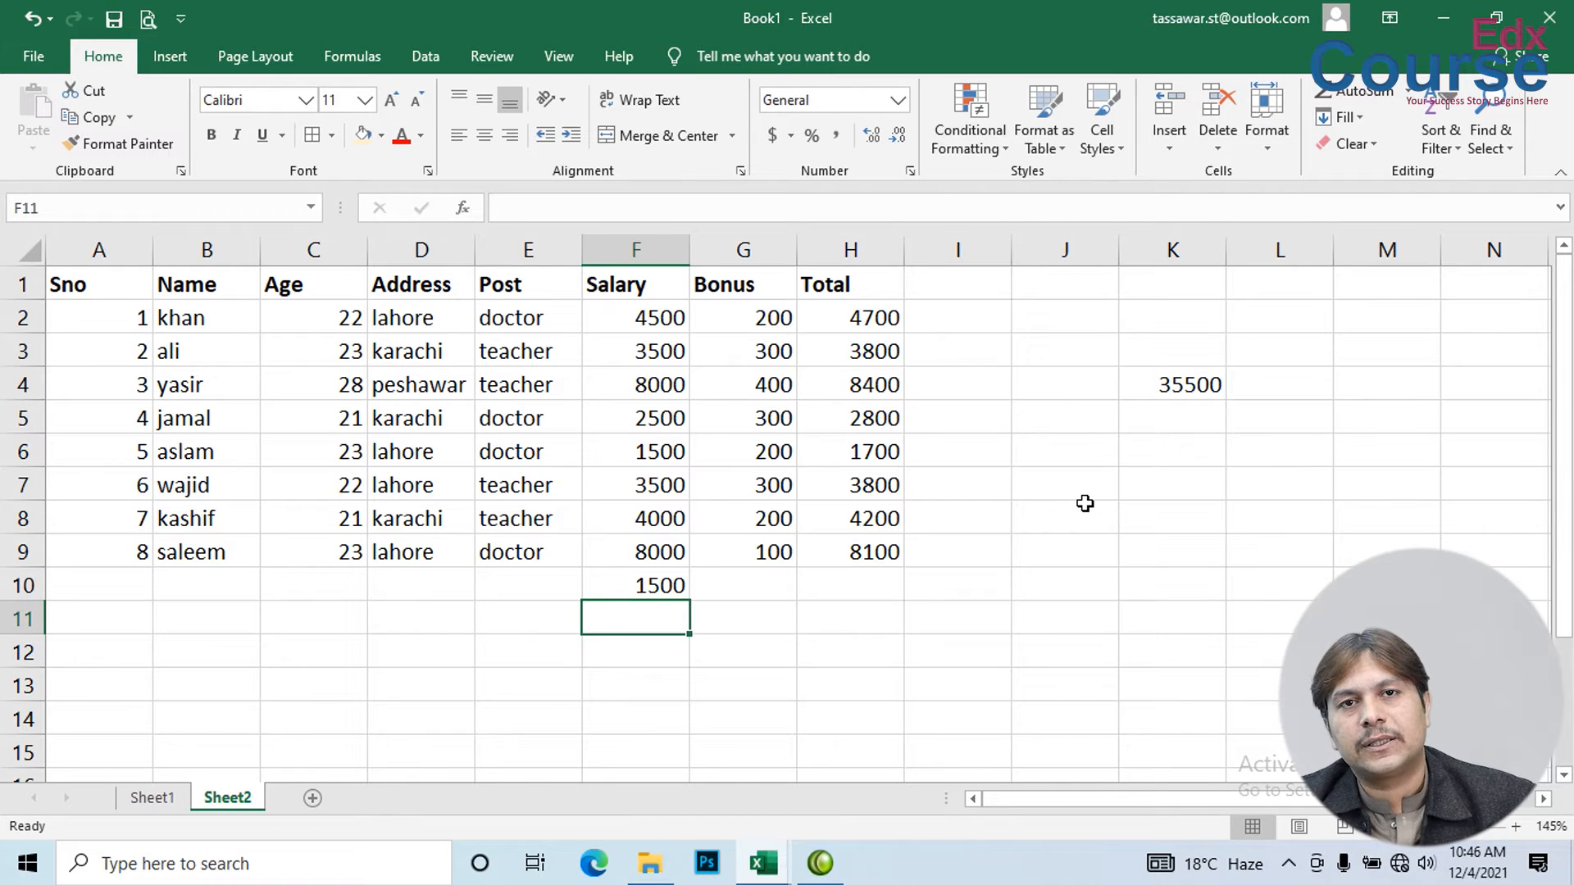
pyautogui.press('Up')
pyautogui.press('Delete')
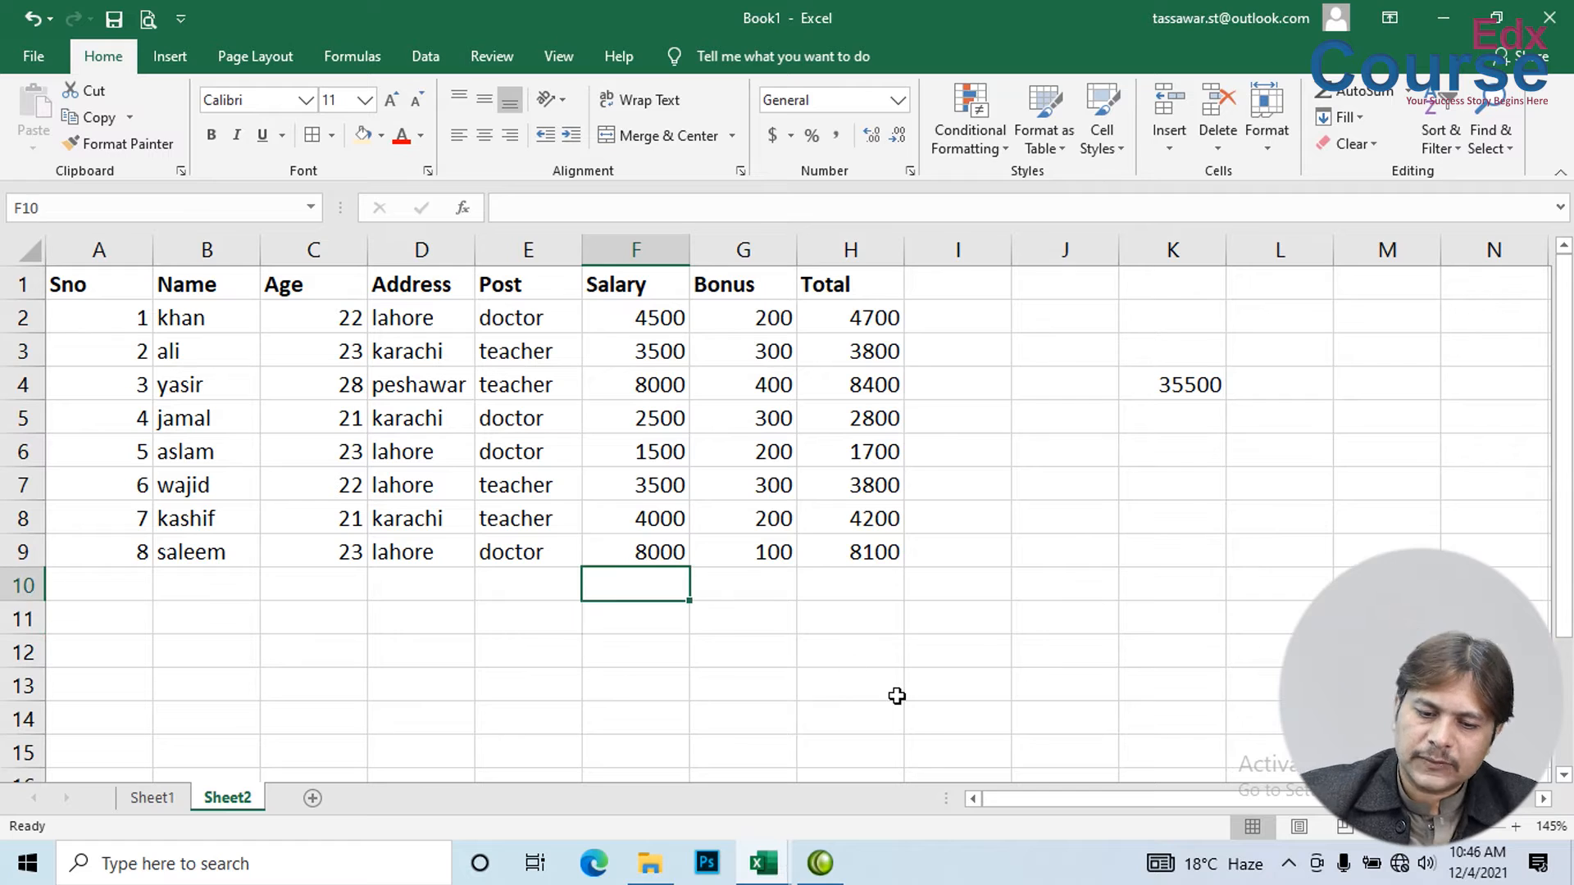
pyautogui.press('Right')
pyautogui.press('Right')
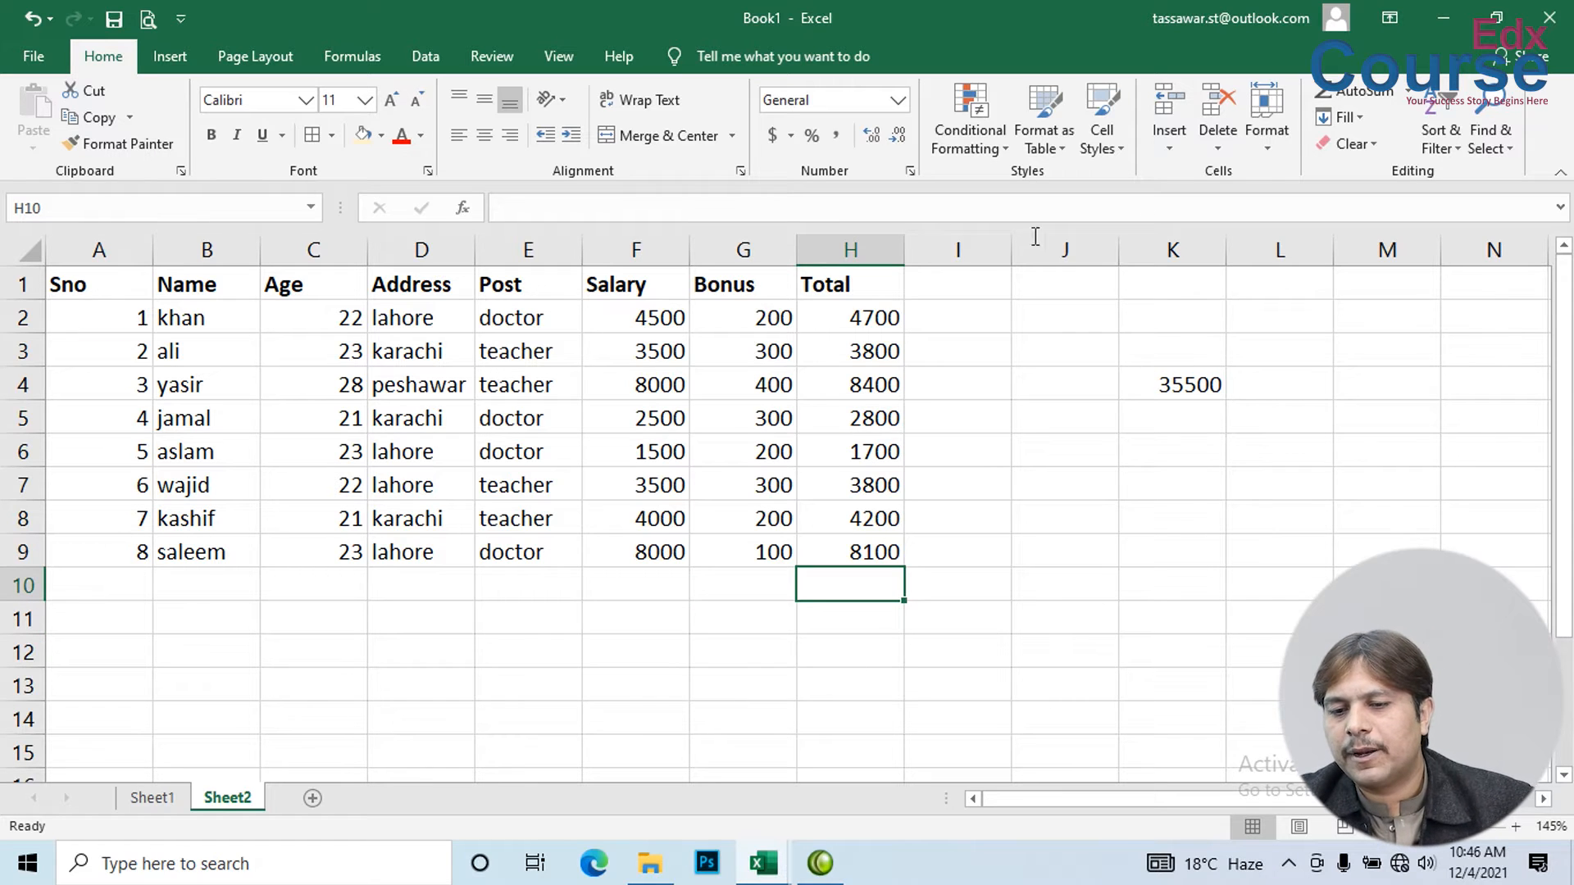
pyautogui.click(1336, 117)
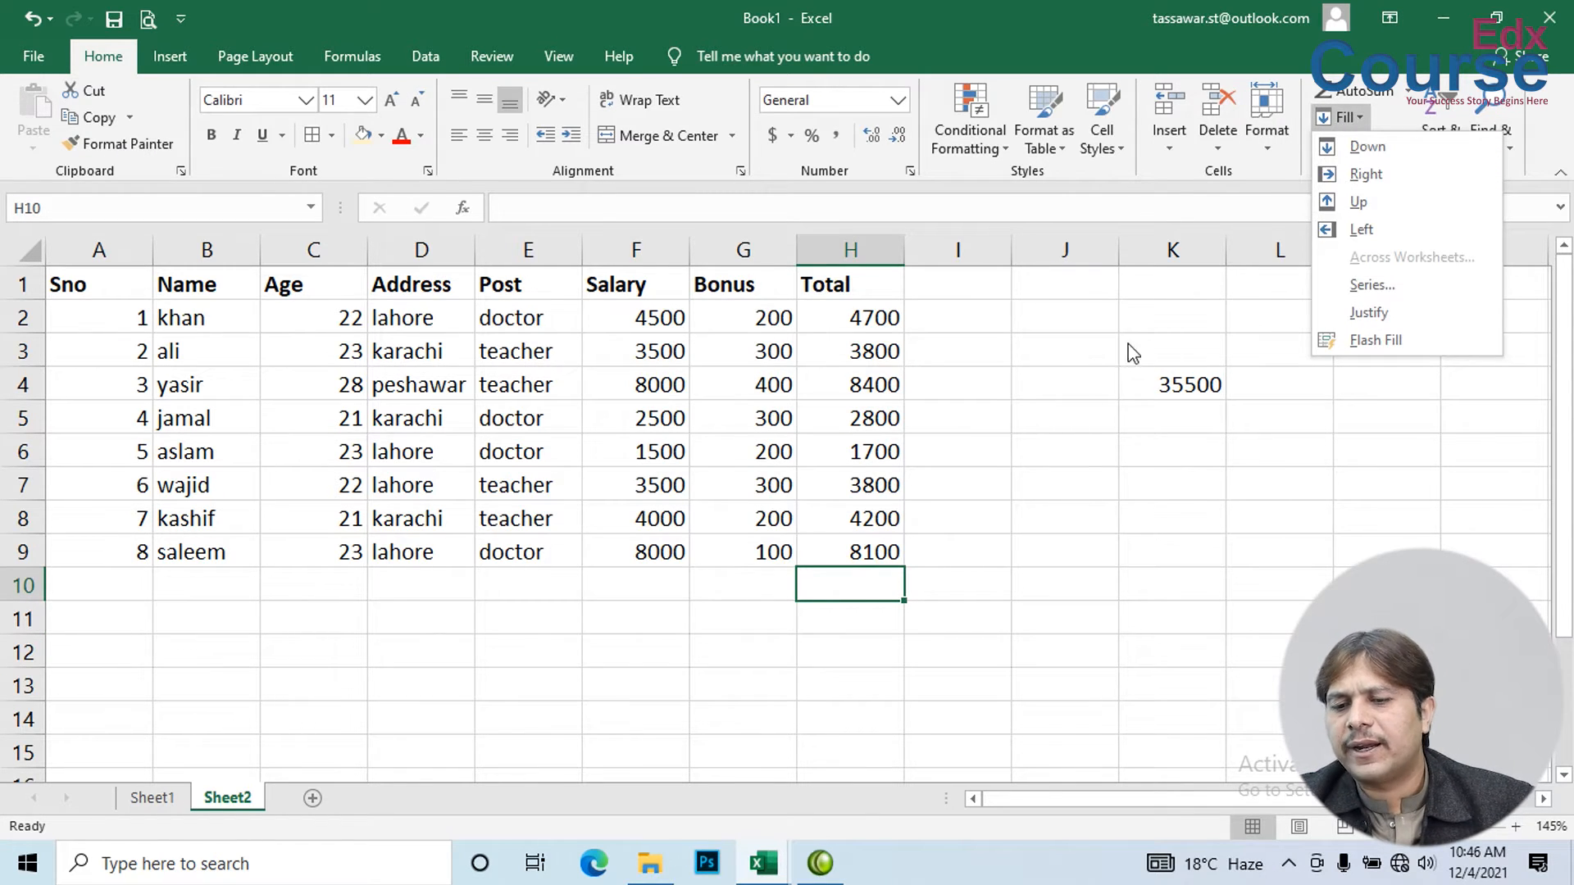
pyautogui.click(1089, 464)
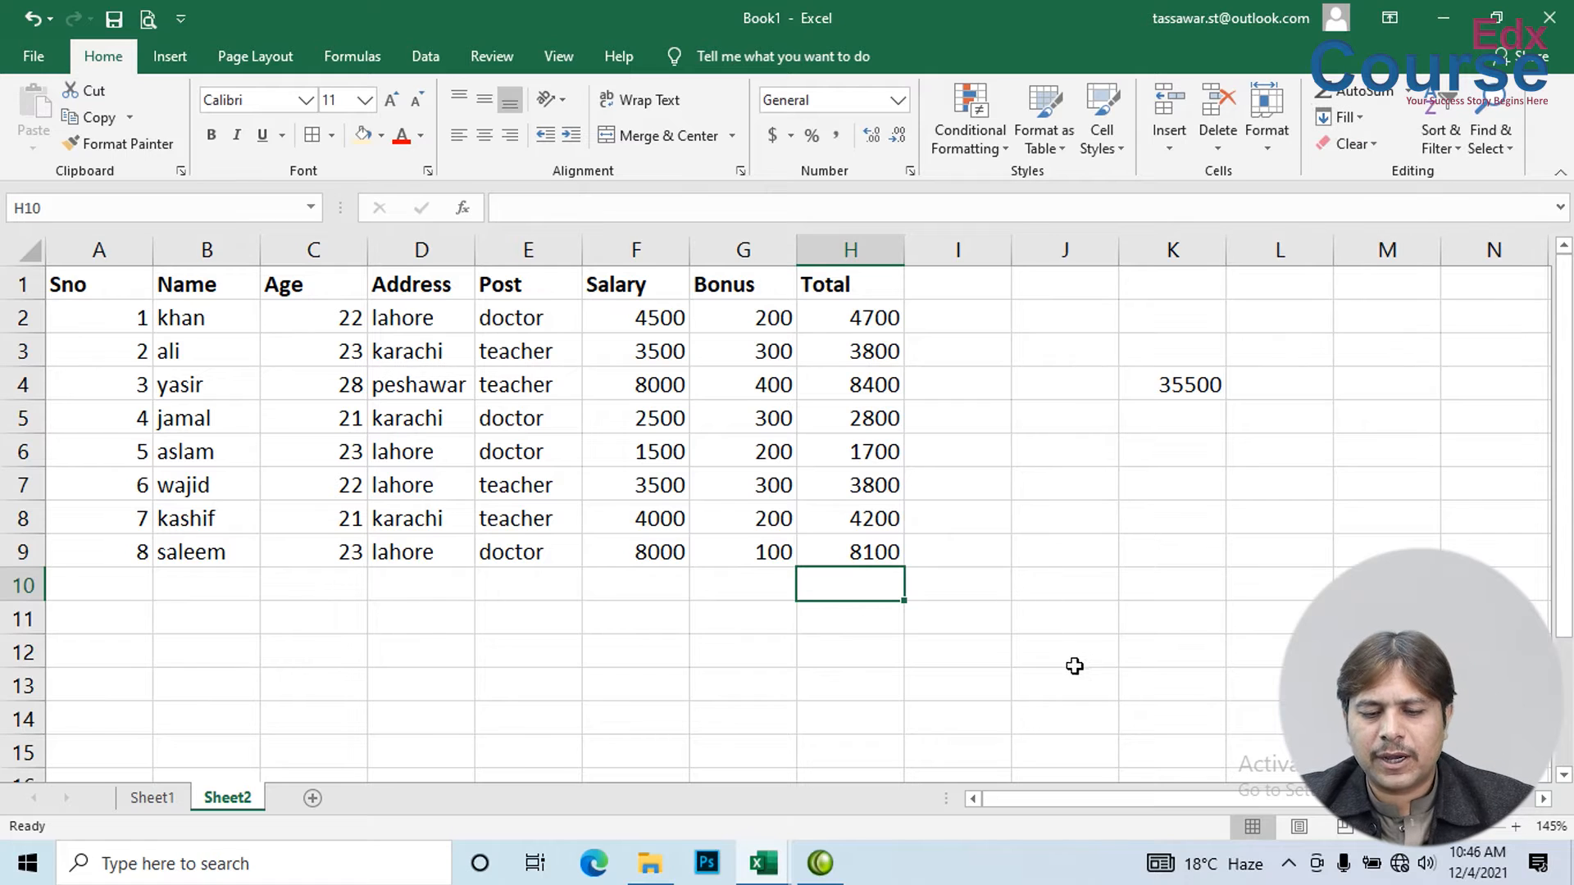
# - Enter a sample name in the empty cell E171, well below the employee table, and reselect that cell
pyautogui.moveTo(636, 720); pyautogui.dragTo(695, 771)
pyautogui.click(529, 419)
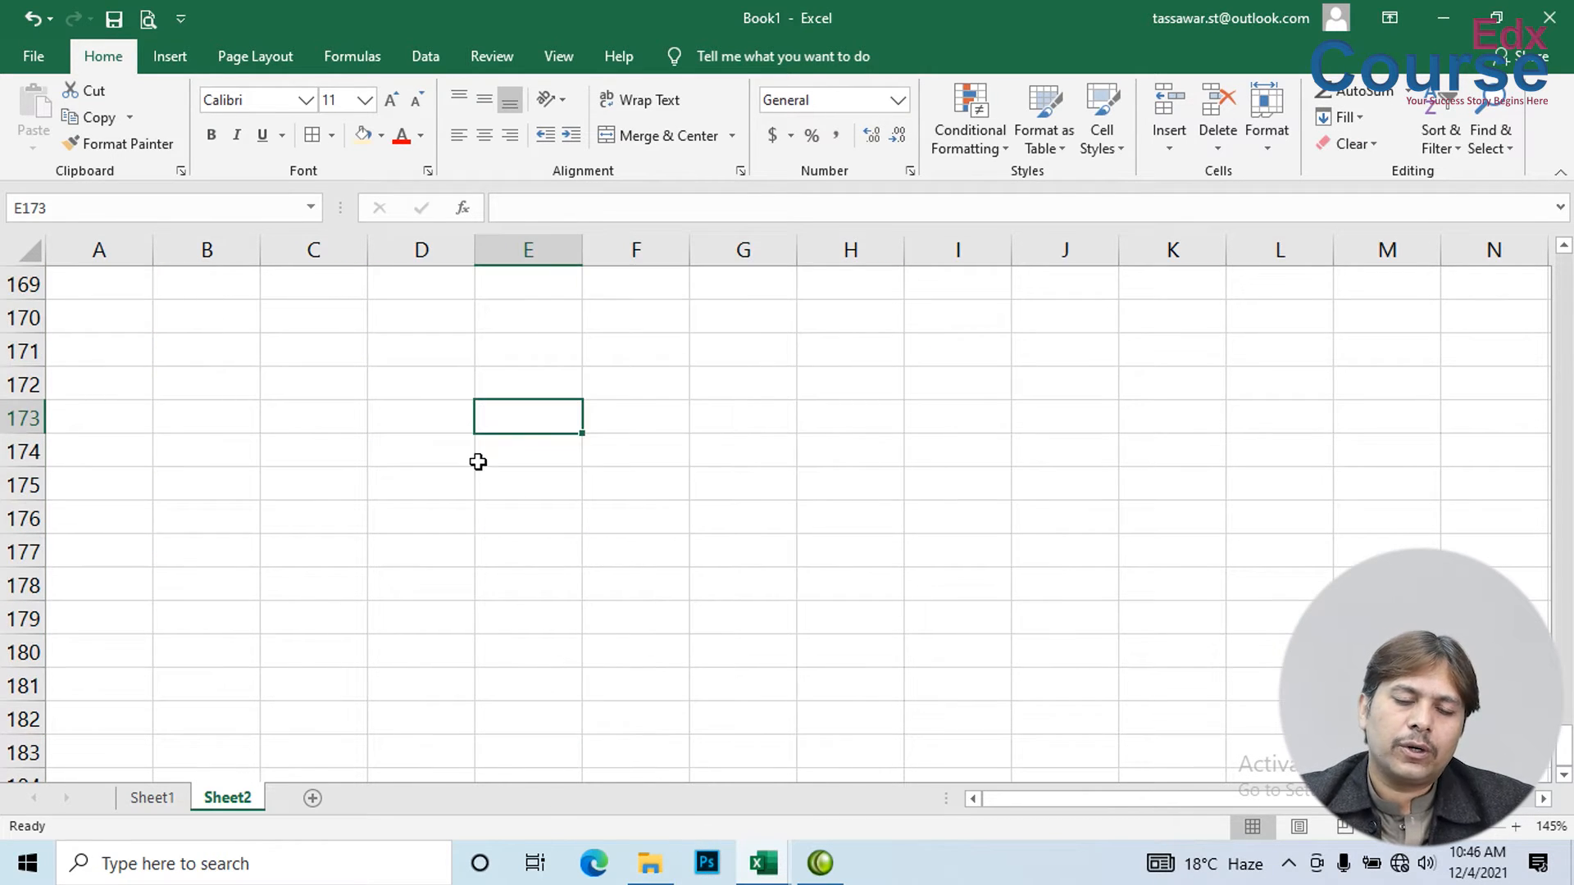
pyautogui.click(519, 358)
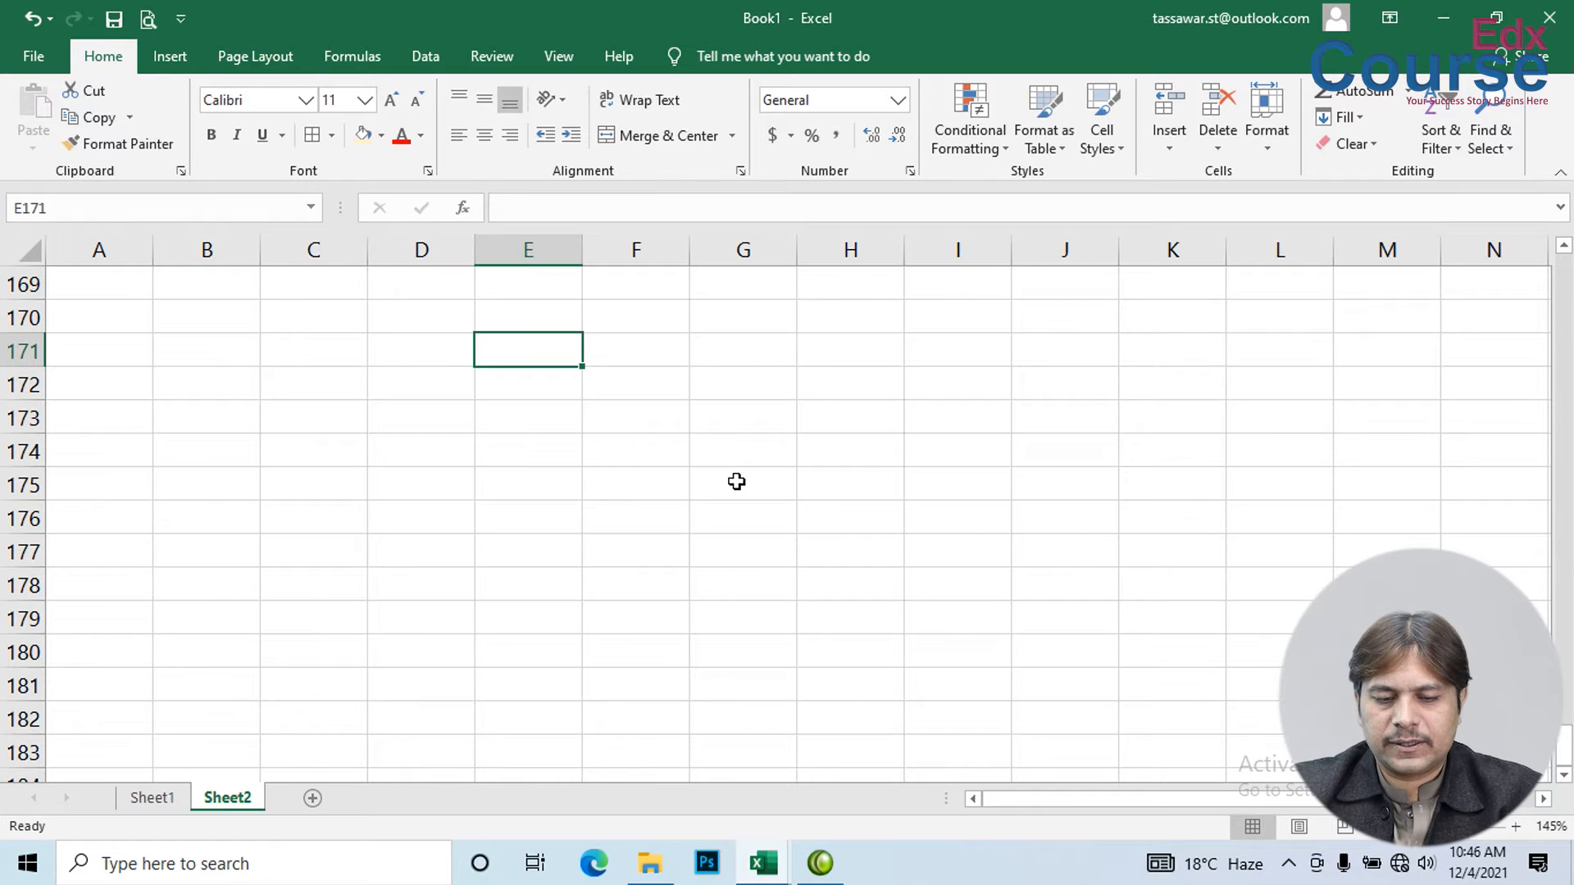
pyautogui.write('khan')
pyautogui.press('Return')
pyautogui.press('Up')
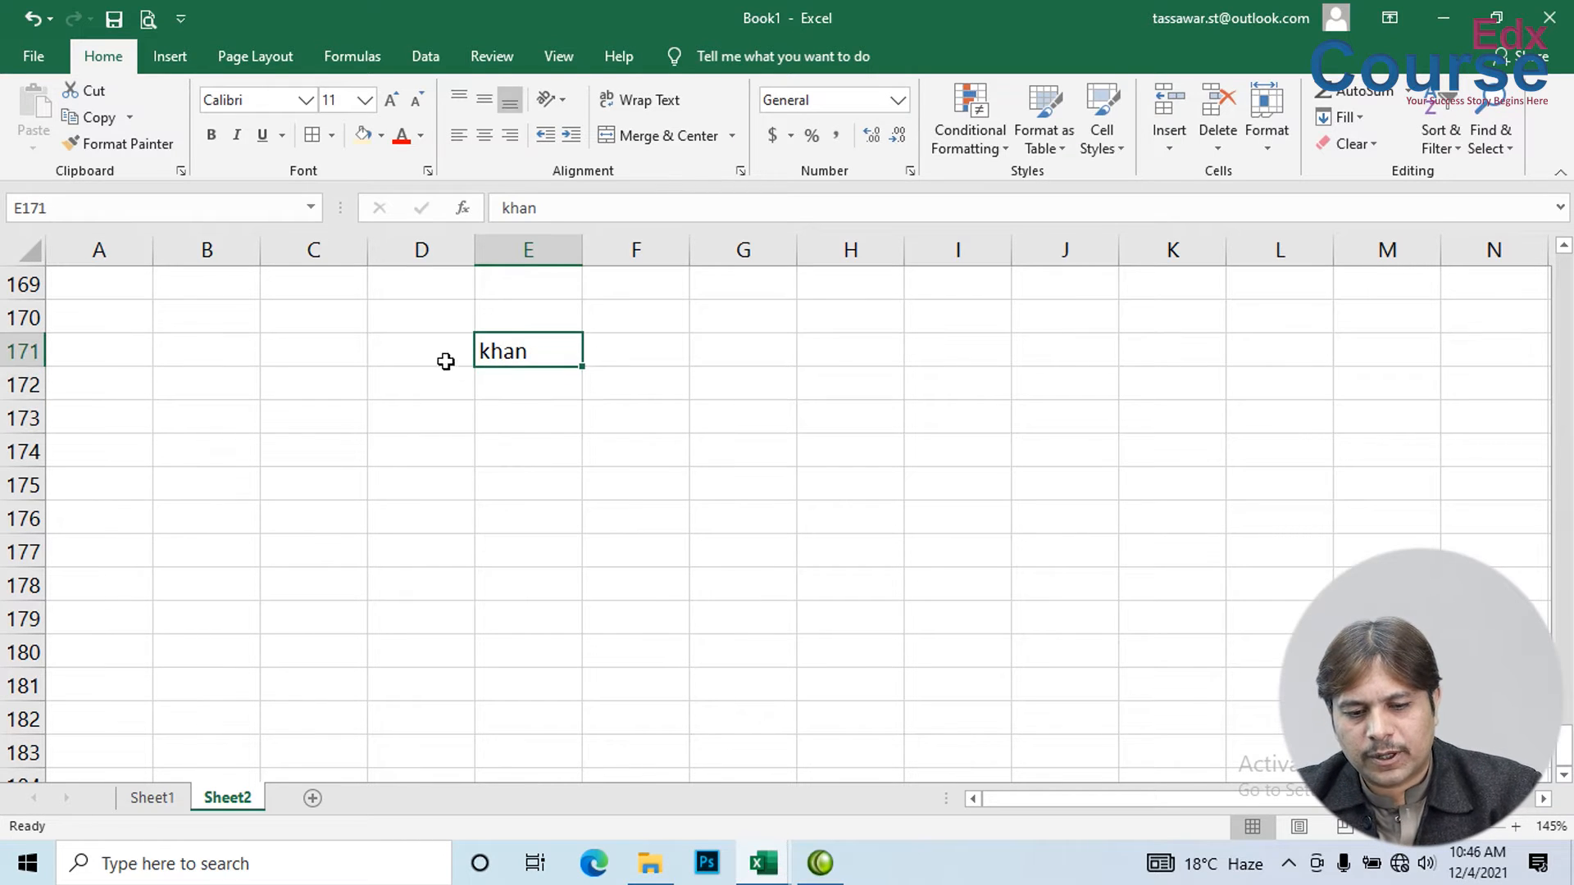
# - Copy the name in E171 down through E179 with Fill Down
pyautogui.moveTo(510, 354); pyautogui.dragTo(529, 619)
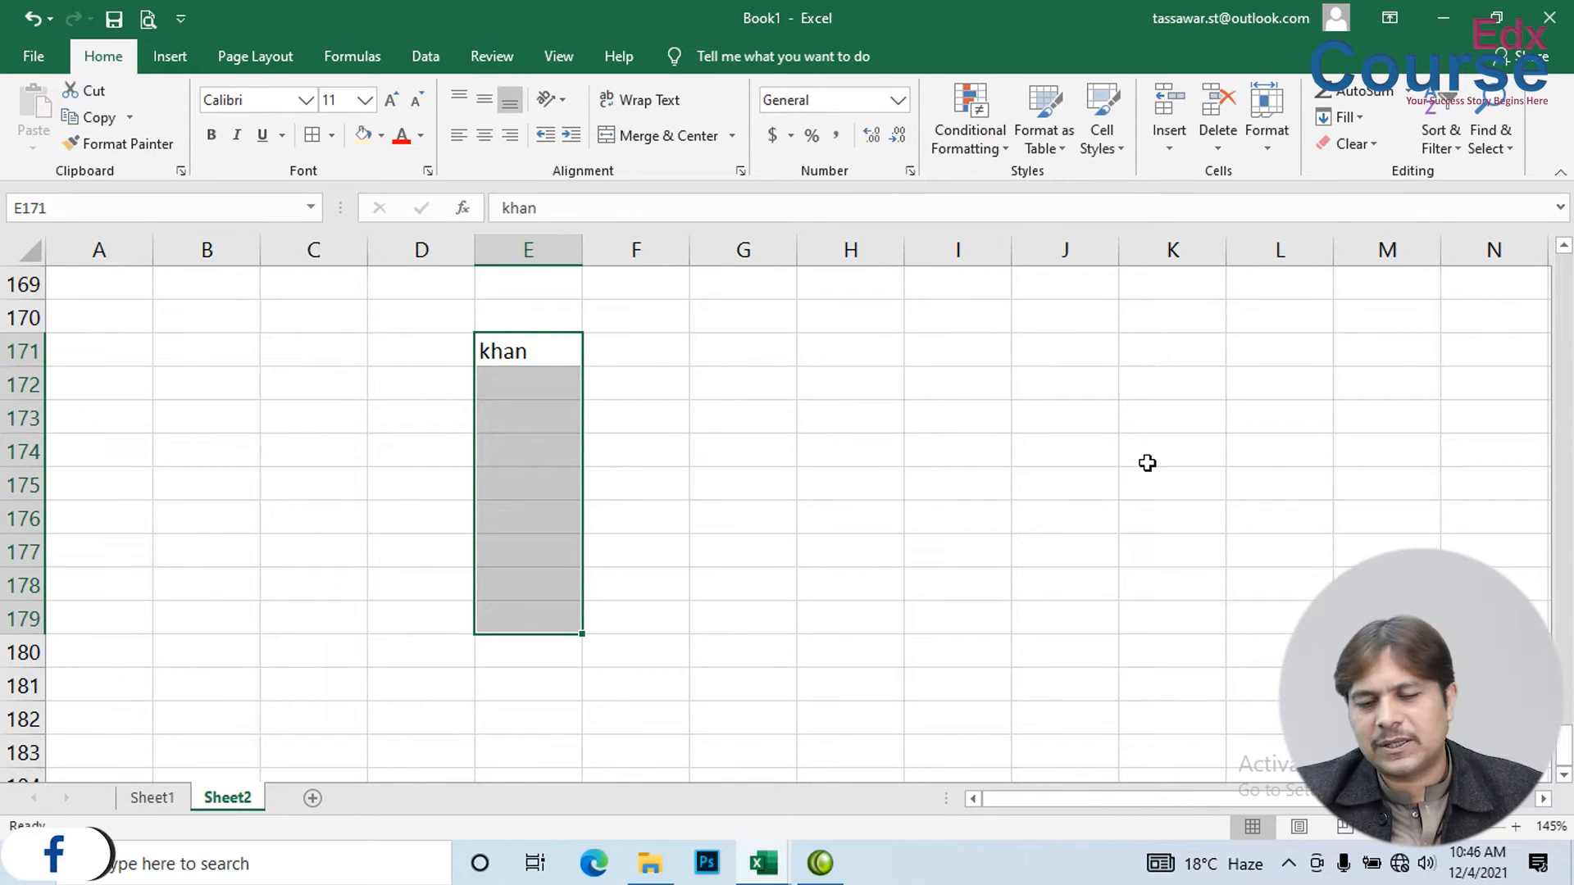
pyautogui.click(1344, 116)
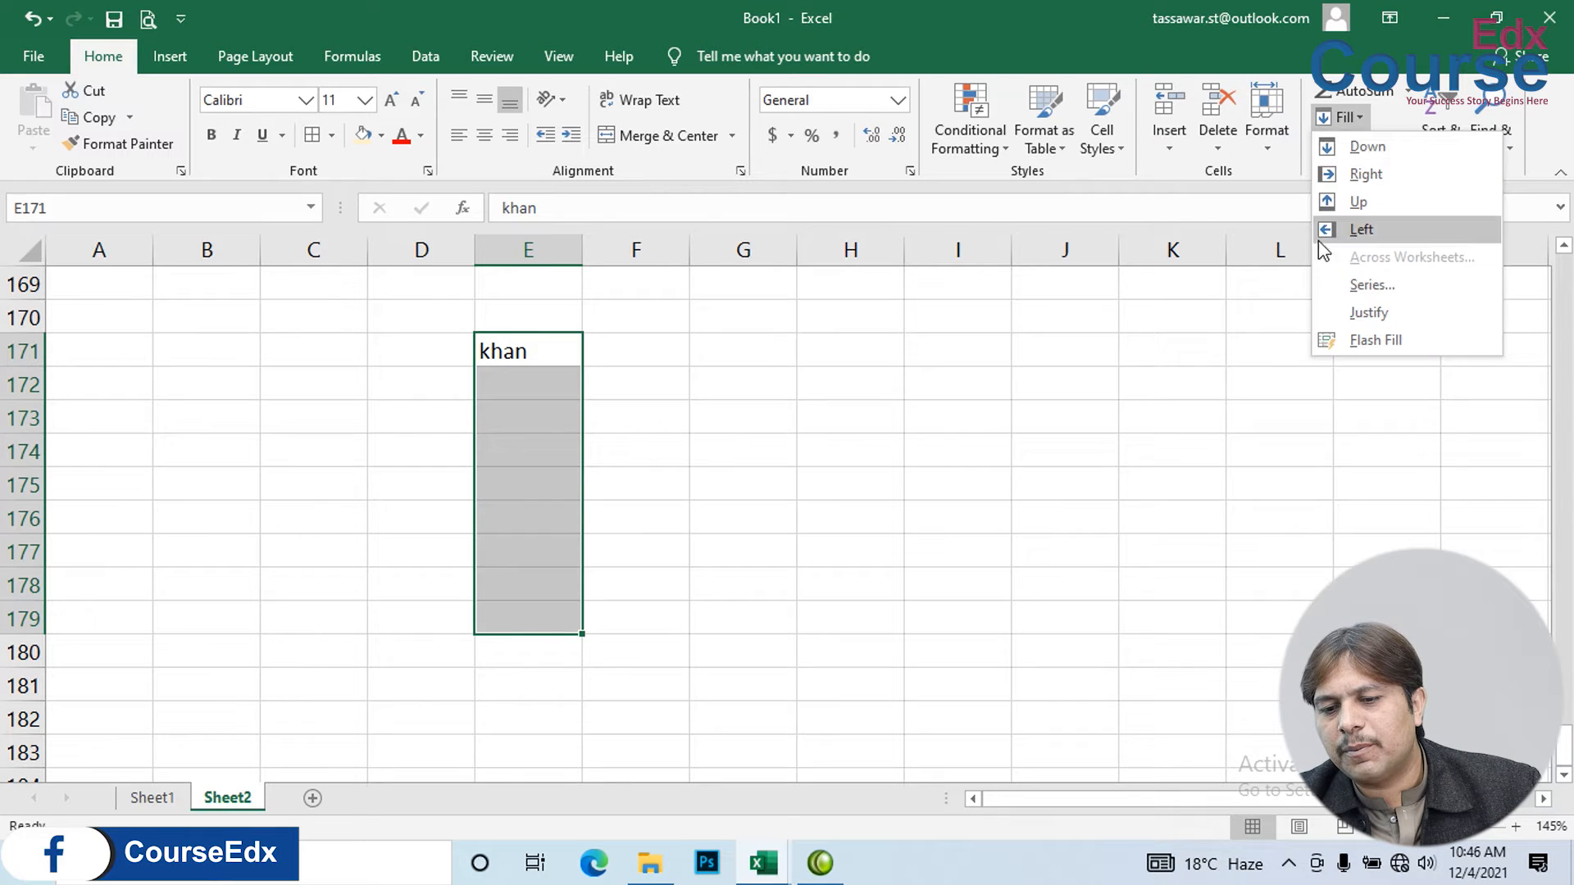
pyautogui.click(1336, 148)
pyautogui.click(790, 545)
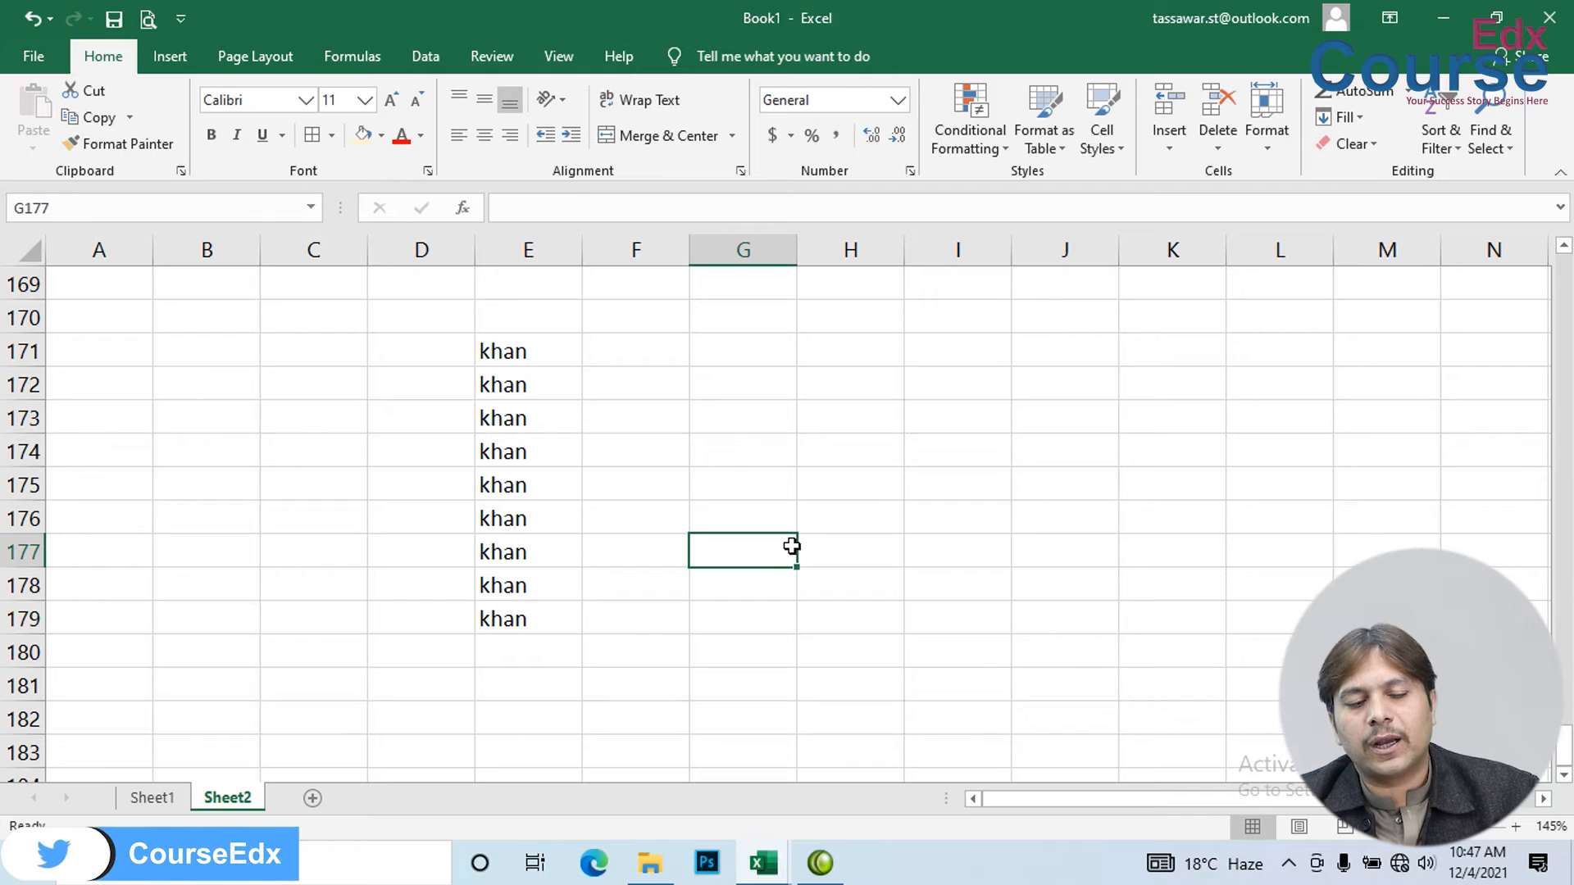
# - Copy the names in E173:E174 across to column J with Fill Right
pyautogui.moveTo(530, 397); pyautogui.dragTo(1058, 478)
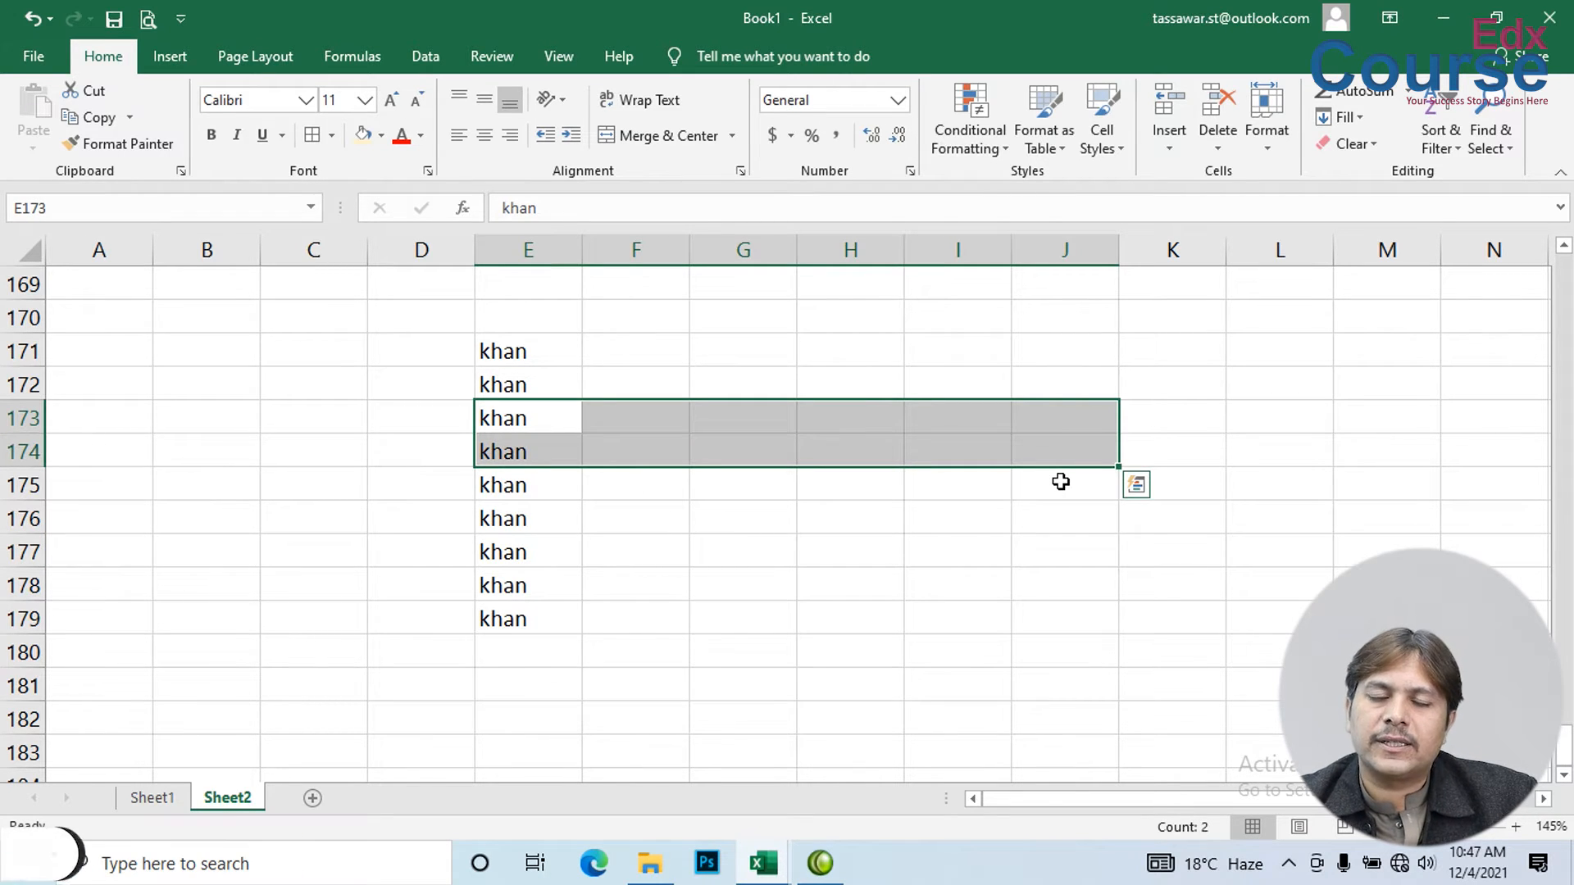
pyautogui.click(1338, 118)
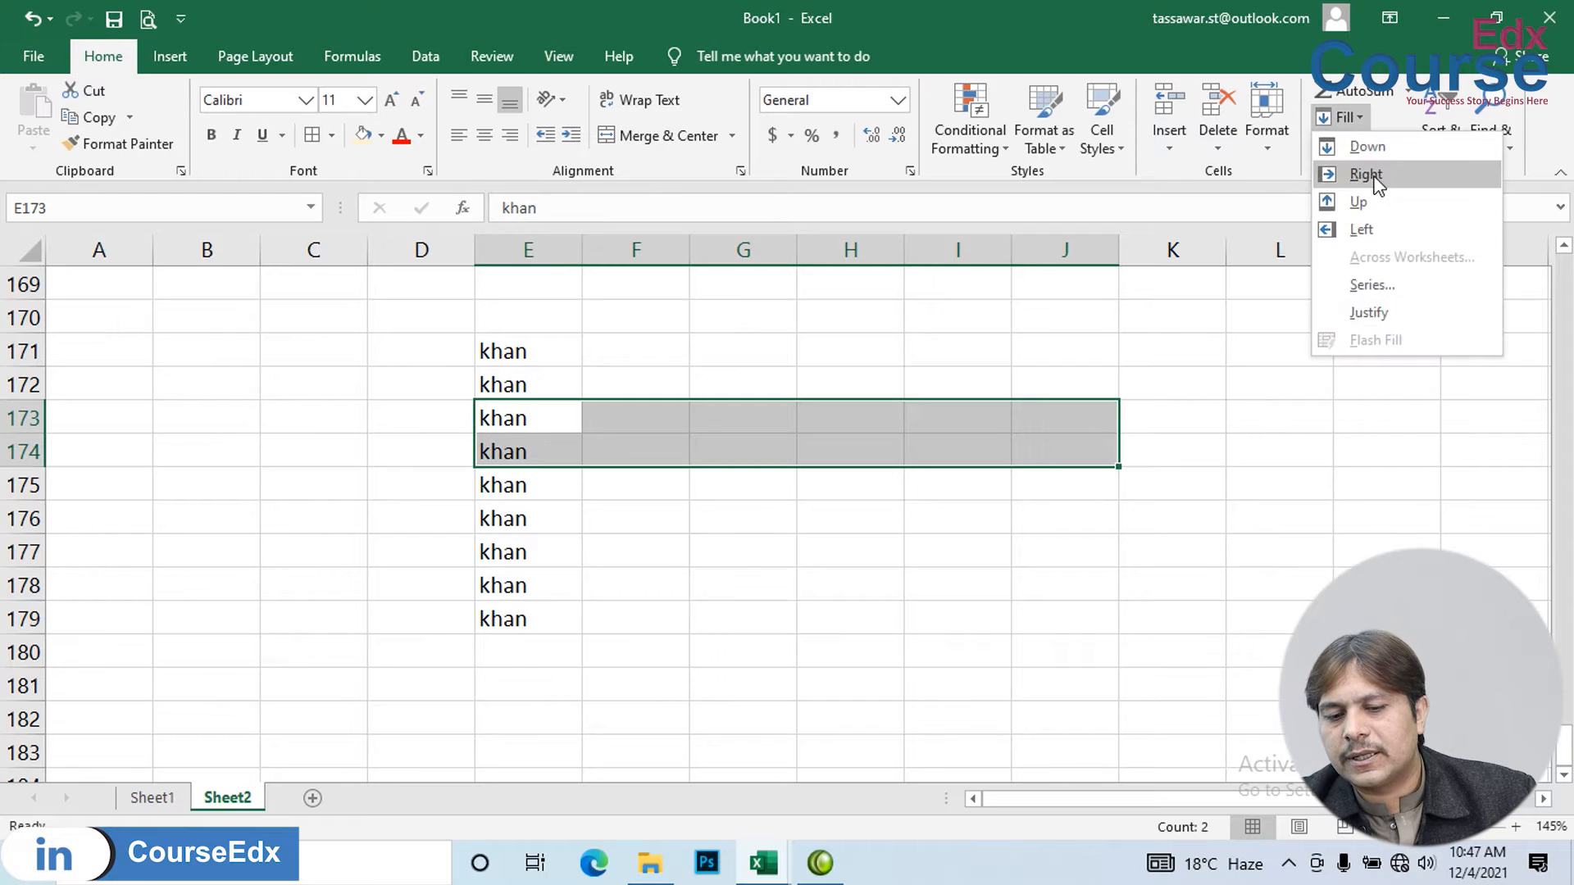
pyautogui.click(1363, 167)
# - Copy the name in I174 upward through I167 with Fill Up
pyautogui.moveTo(942, 451); pyautogui.dragTo(631, 351)
pyautogui.click(1338, 117)
pyautogui.click(1354, 201)
# - Copy the name in I168 across to F168 with Fill Left
pyautogui.click(1338, 117)
pyautogui.click(1365, 229)
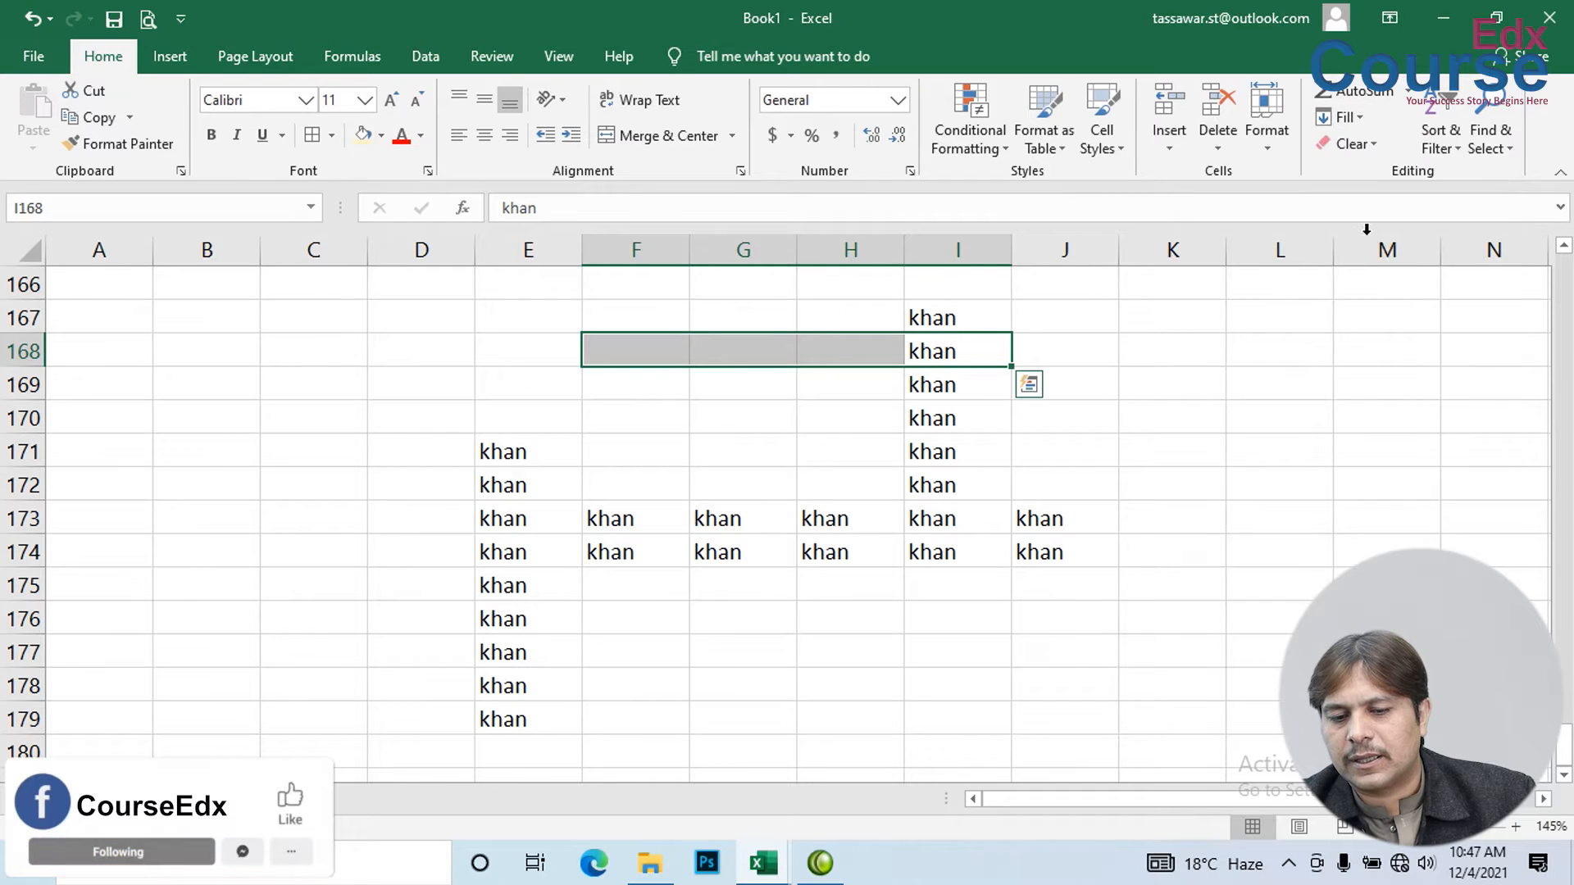
pyautogui.click(1211, 472)
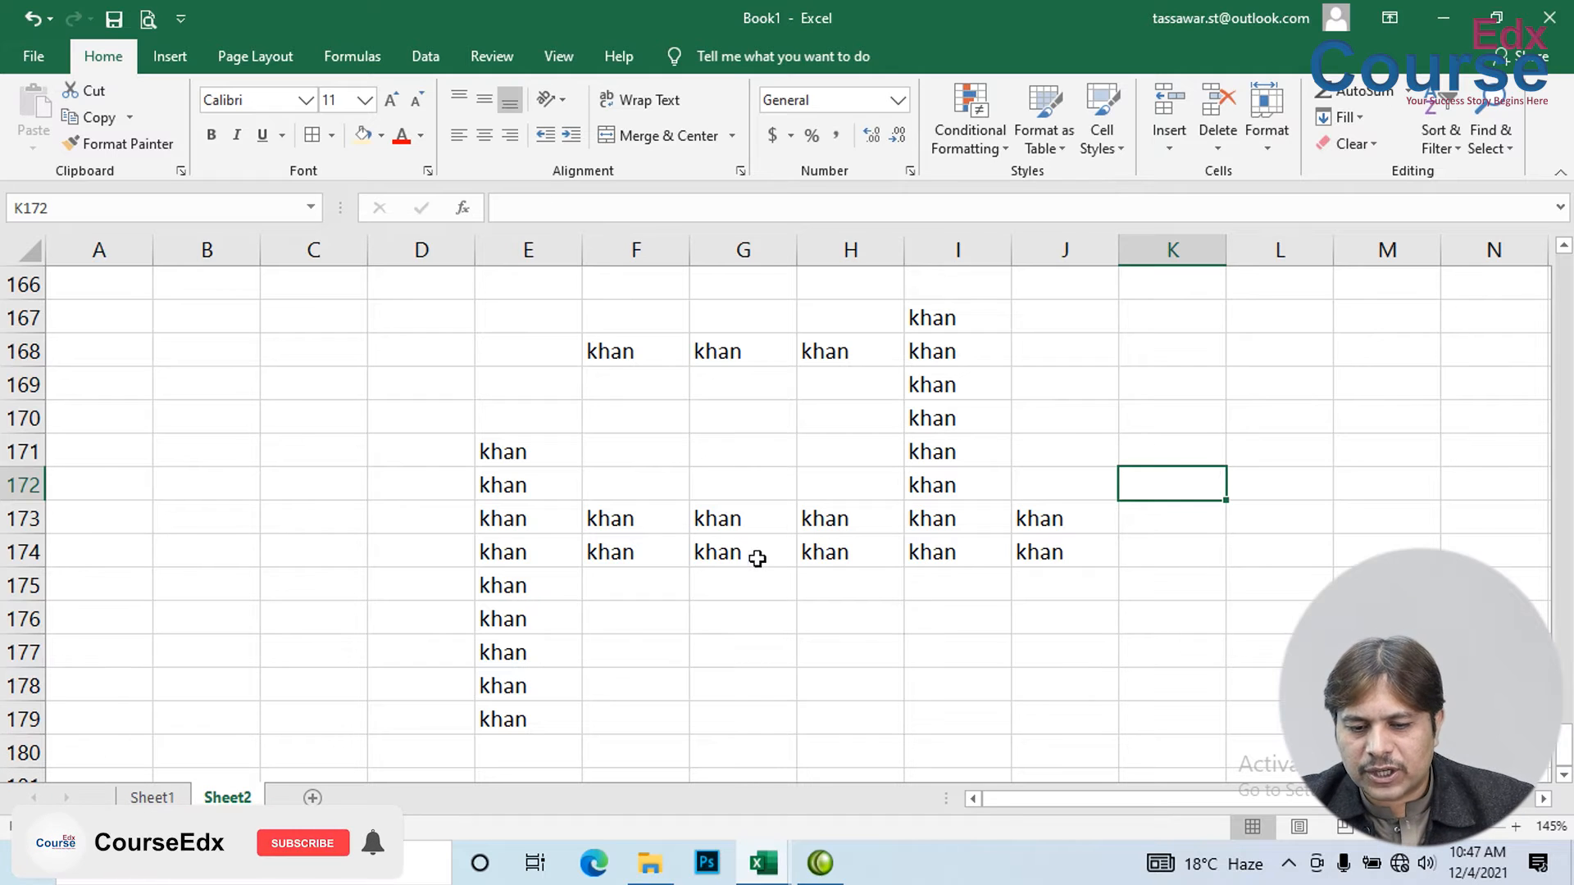
# - Apply Fill Down to the block G174:M180 so its top row is repeated in the rows below
pyautogui.moveTo(759, 556); pyautogui.dragTo(1387, 752)
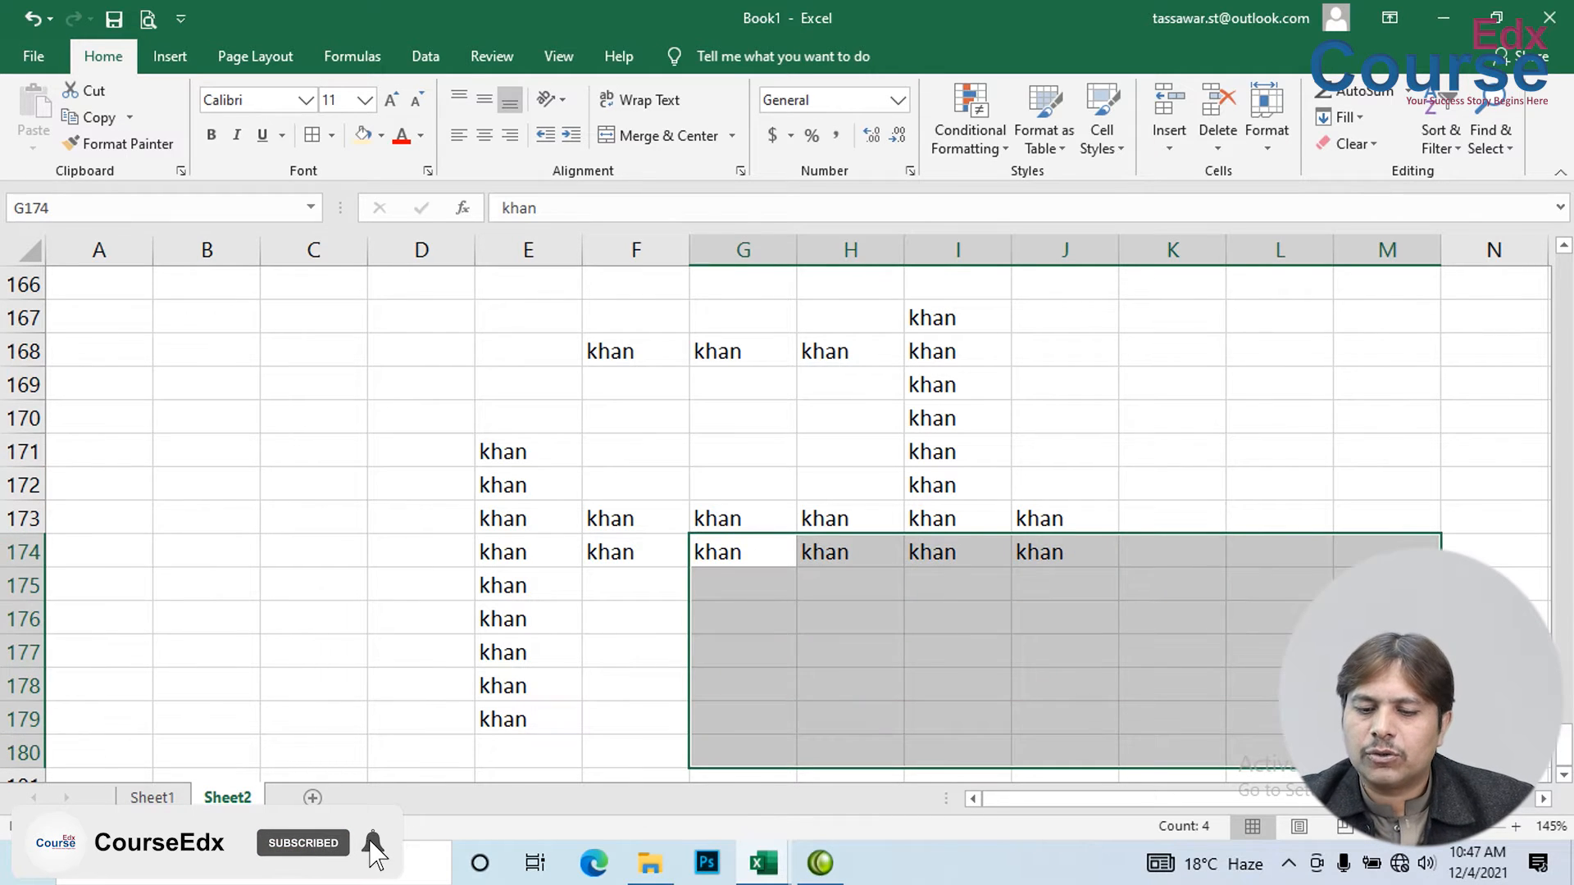
pyautogui.scroll(3, 787, 509)
pyautogui.scroll(-6, 787, 508)
pyautogui.scroll(2, 888, 509)
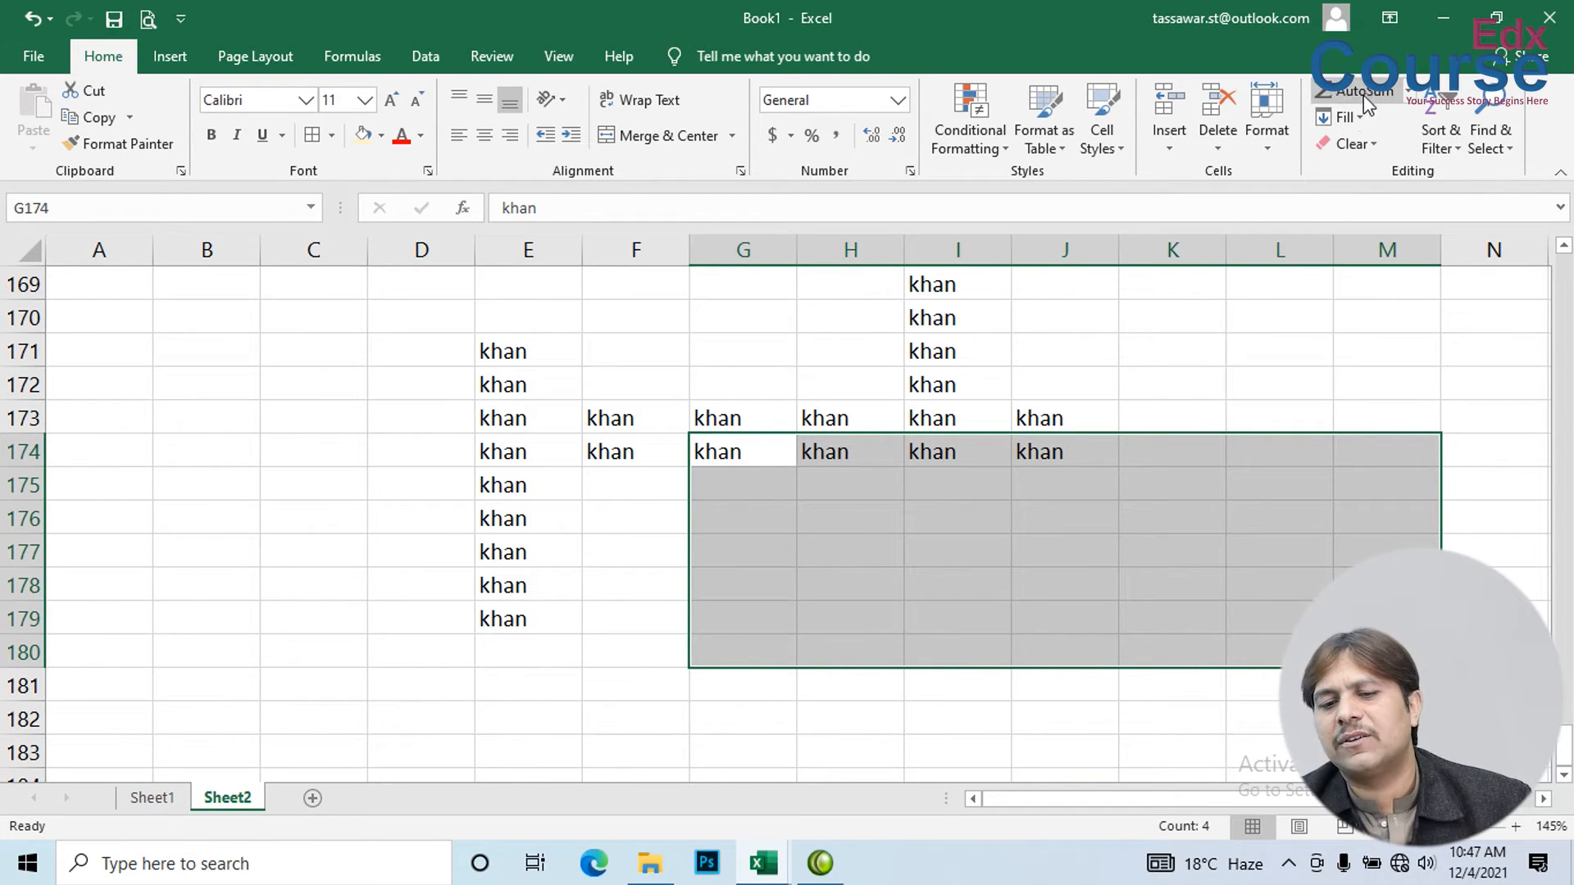
pyautogui.click(1347, 117)
pyautogui.click(1365, 145)
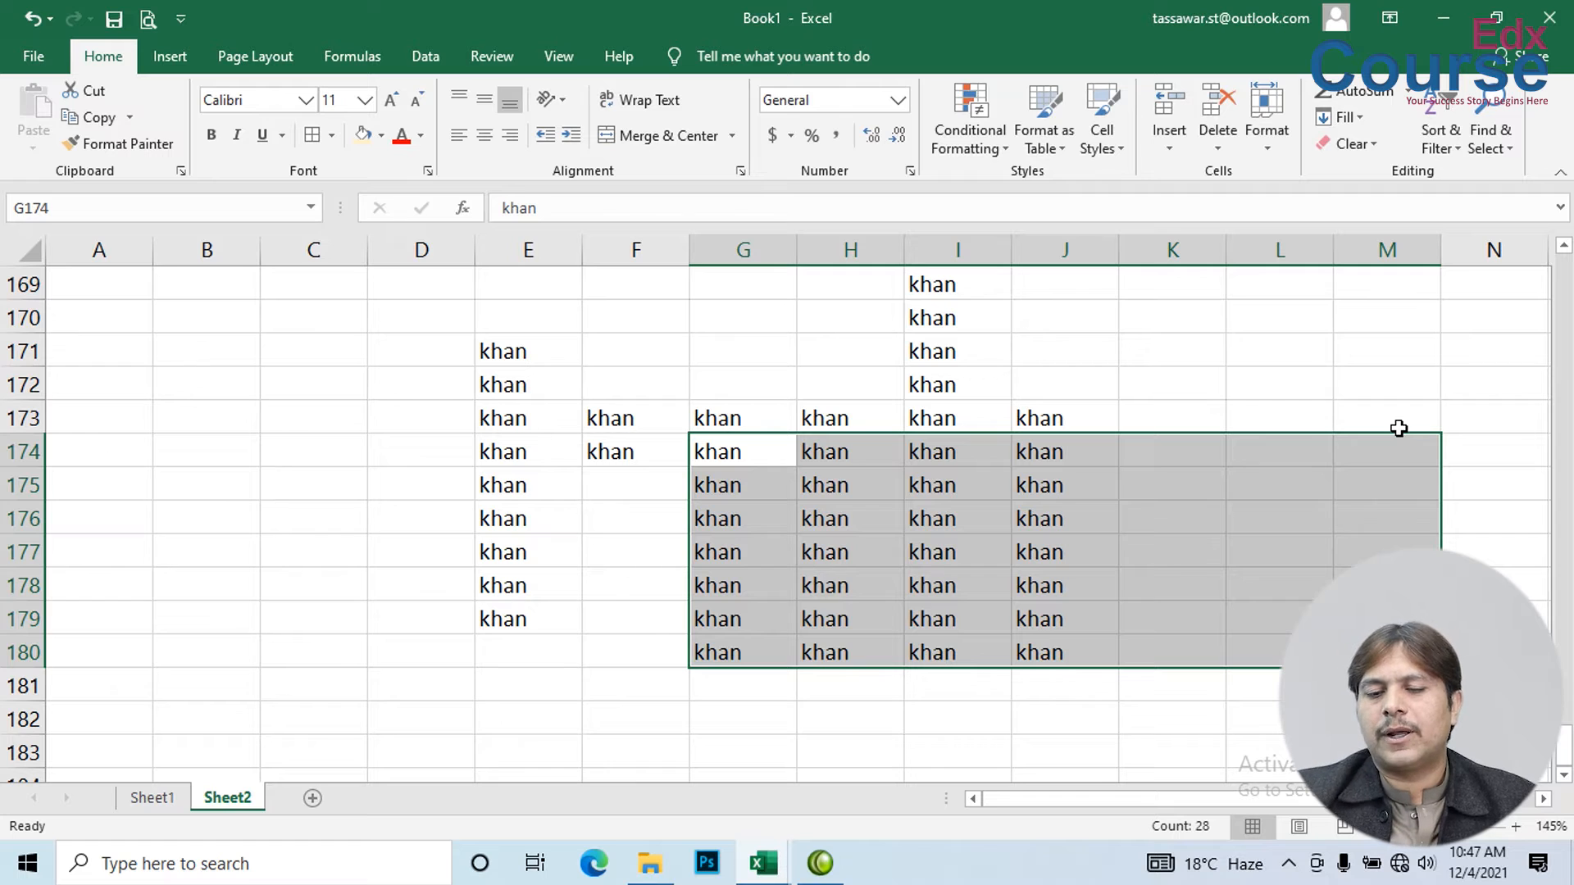
pyautogui.click(1074, 452)
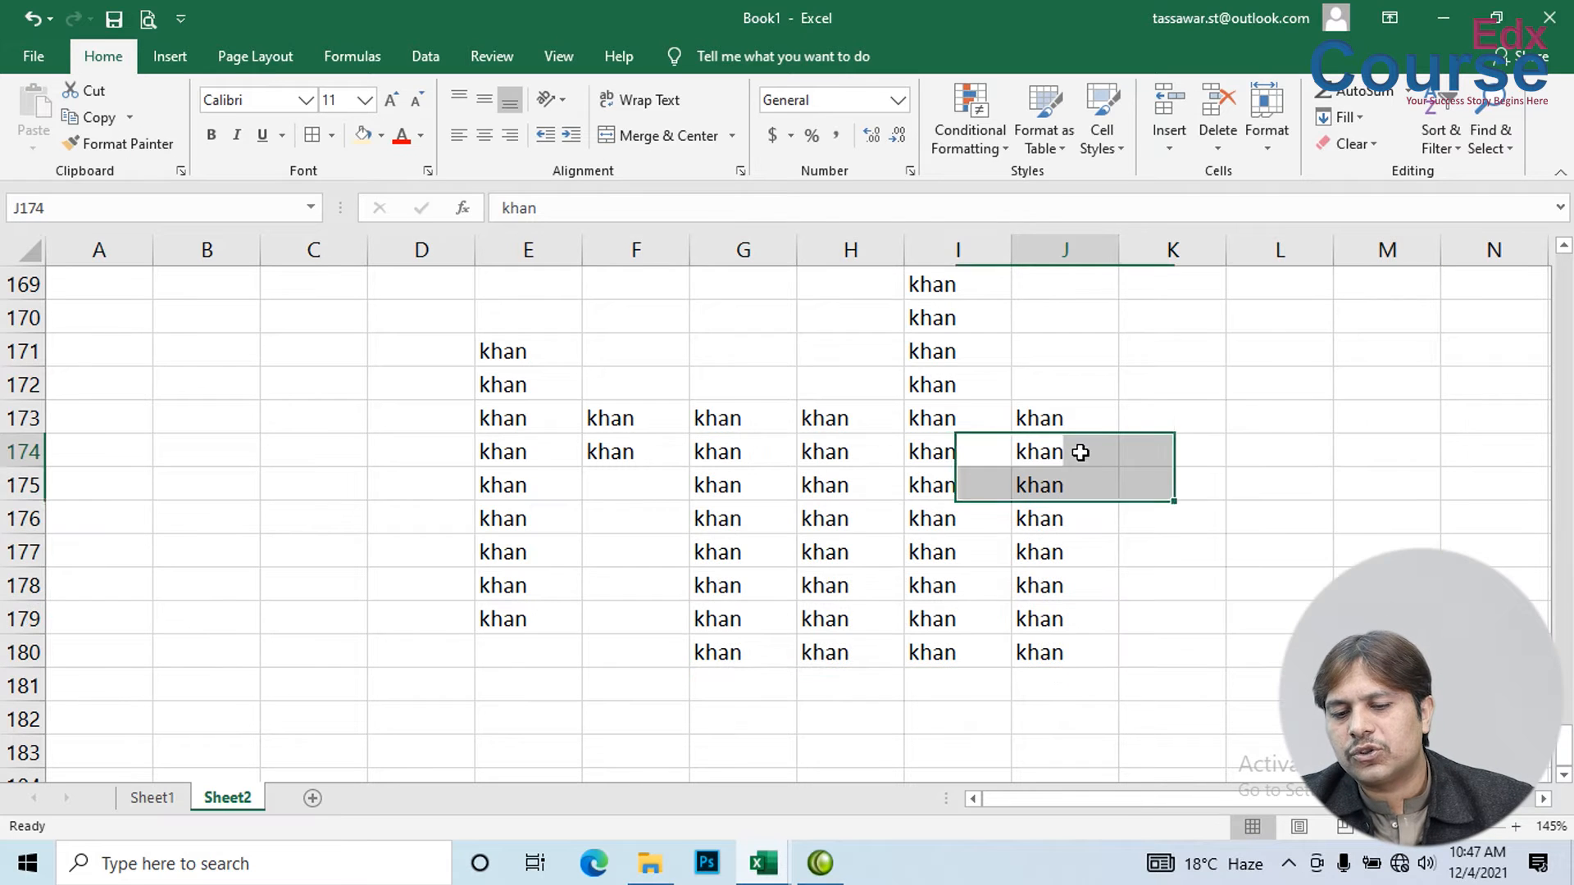
# - Examine the available Fill options from the filled block and from the employee table at the start of the sheet
pyautogui.click(1346, 117)
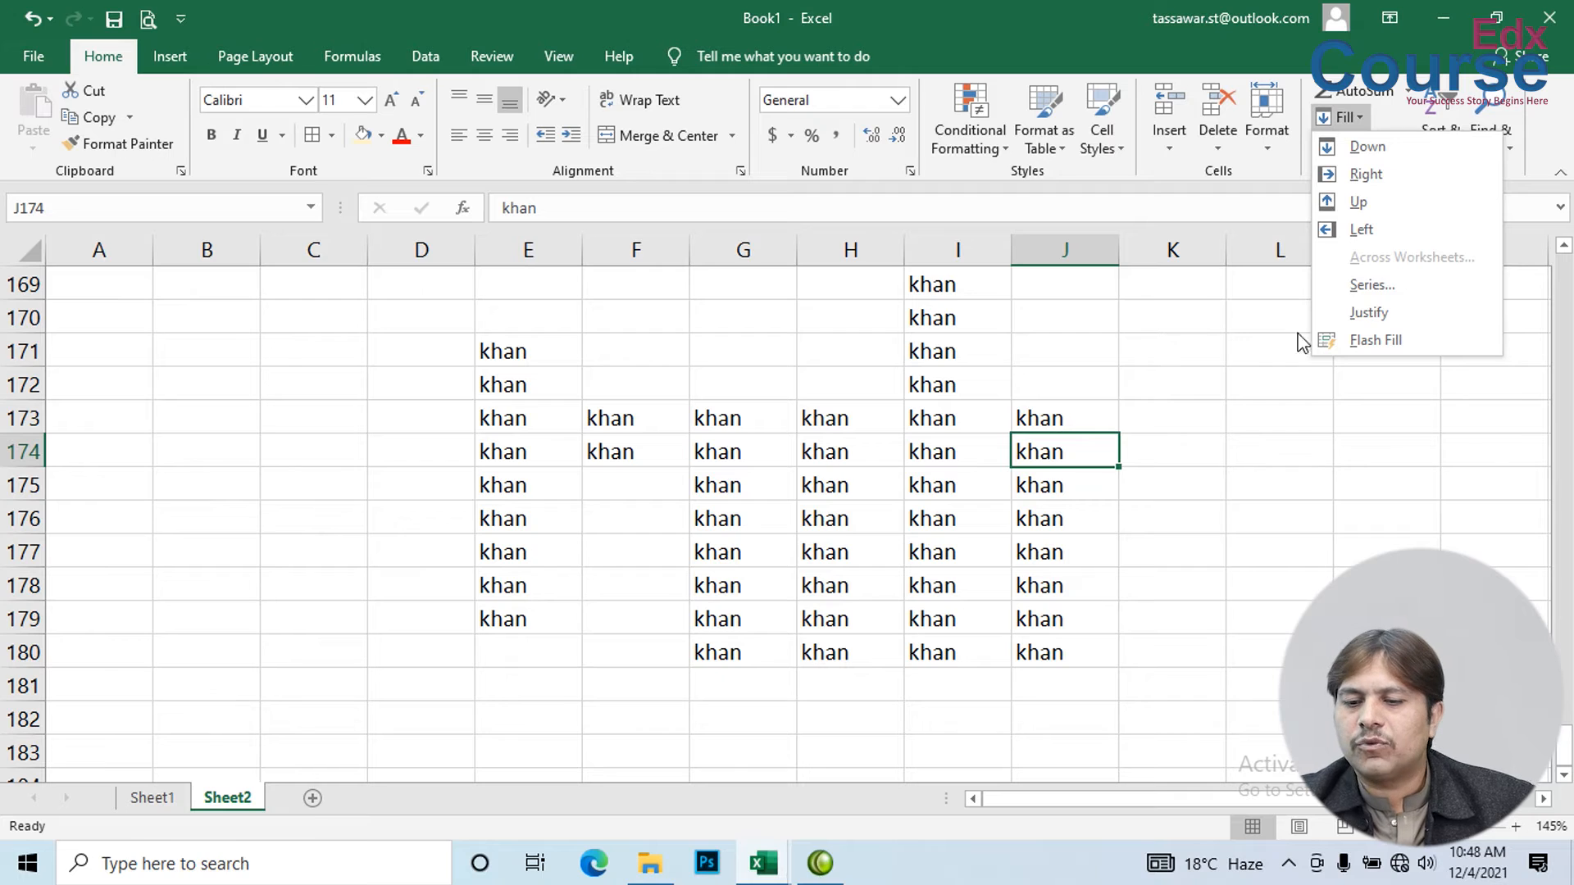
pyautogui.click(1164, 397)
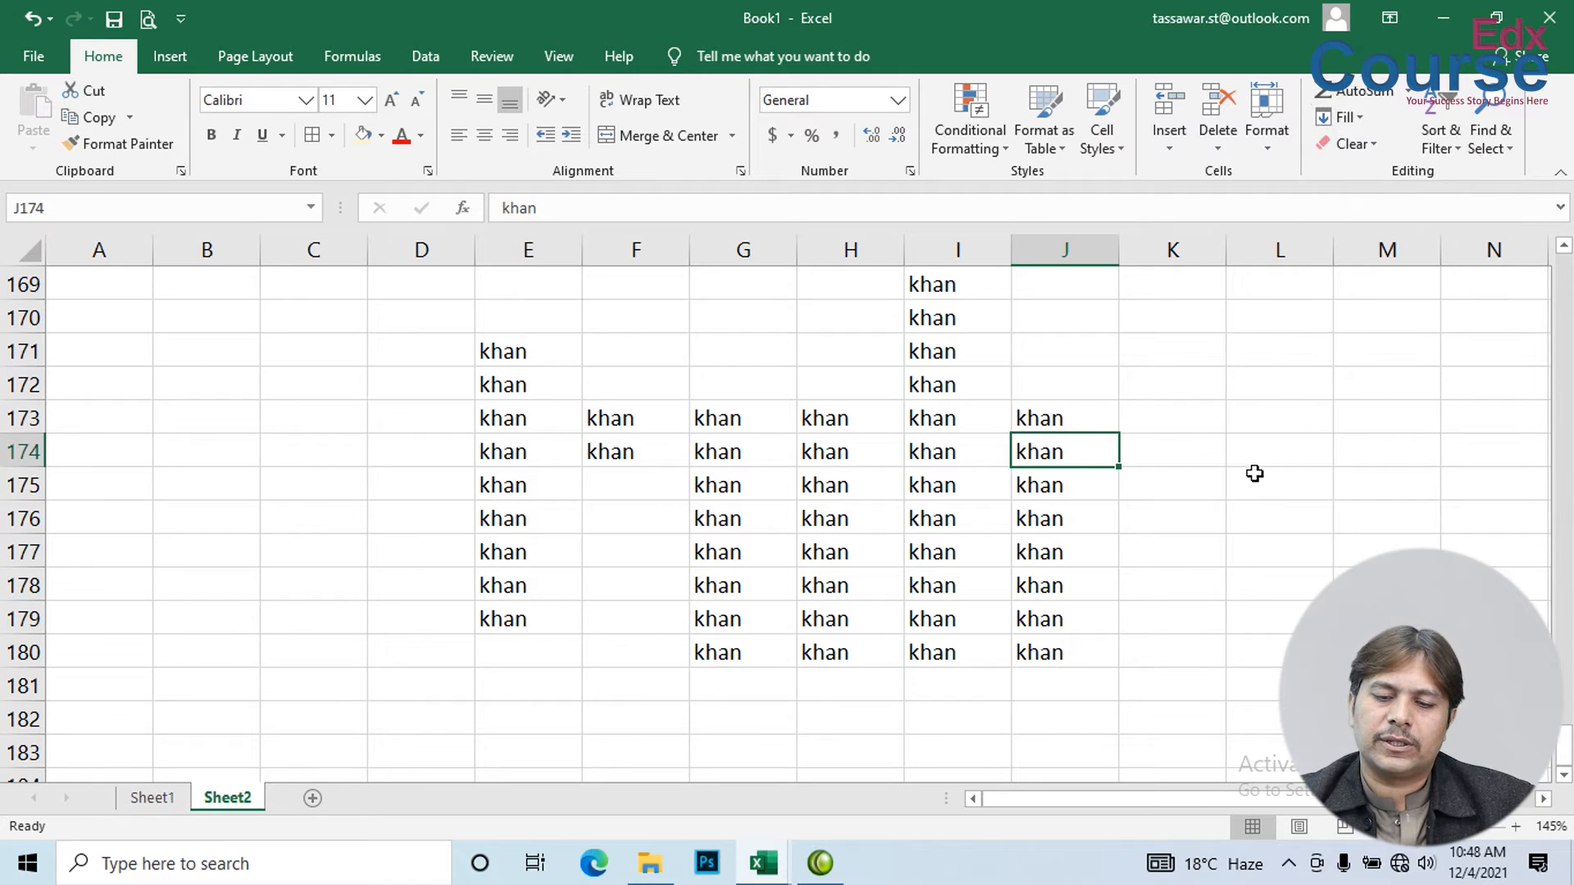
pyautogui.click(1201, 379)
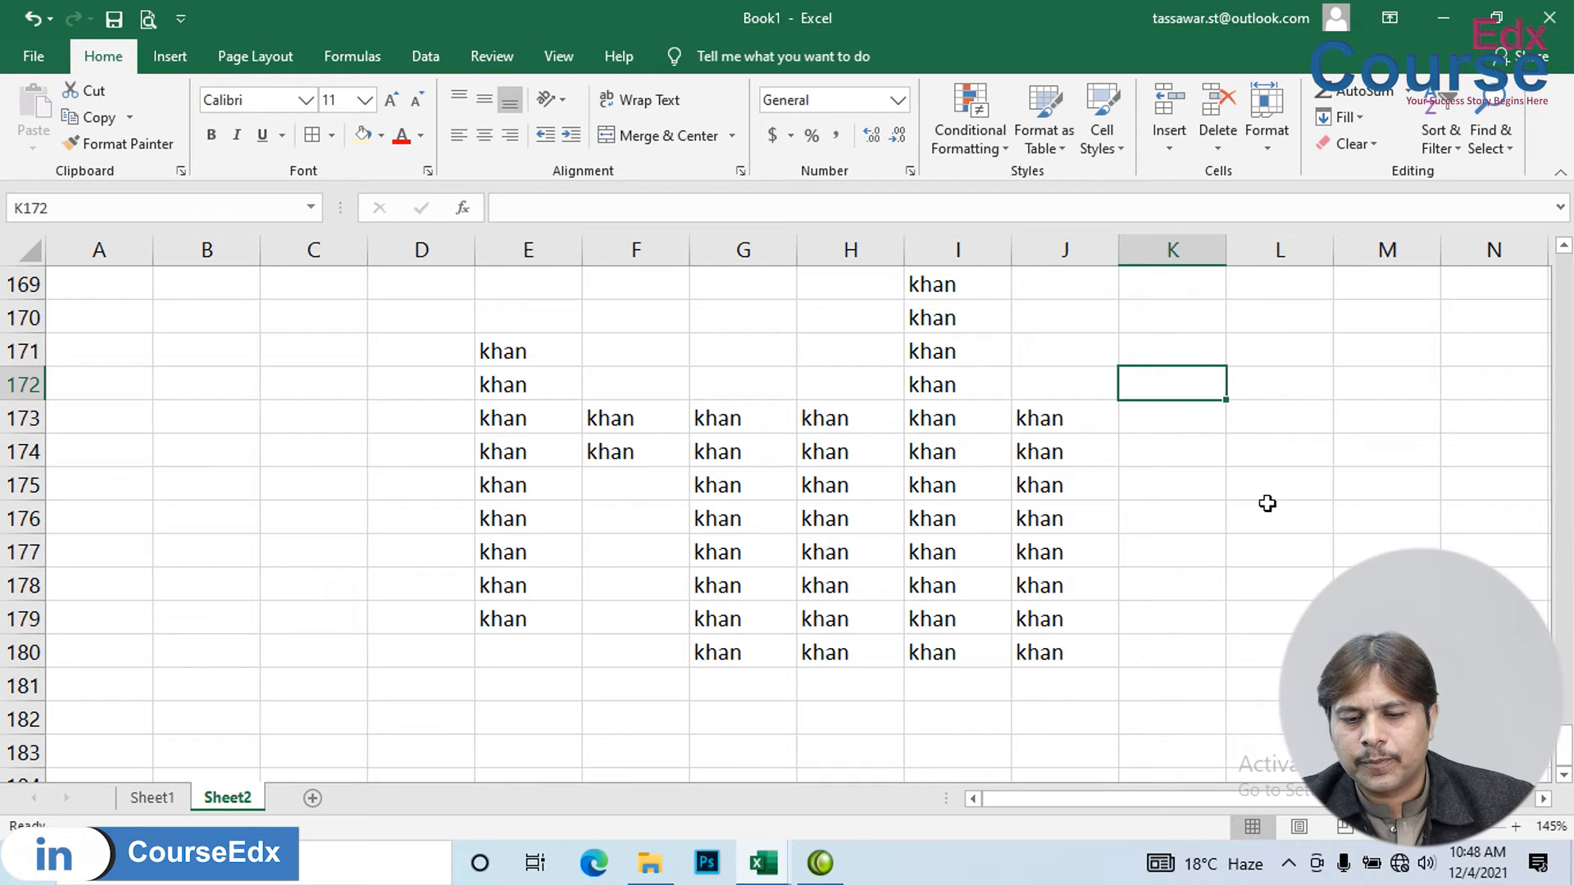
pyautogui.scroll(20, 1098, 527)
pyautogui.scroll(20, 1098, 528)
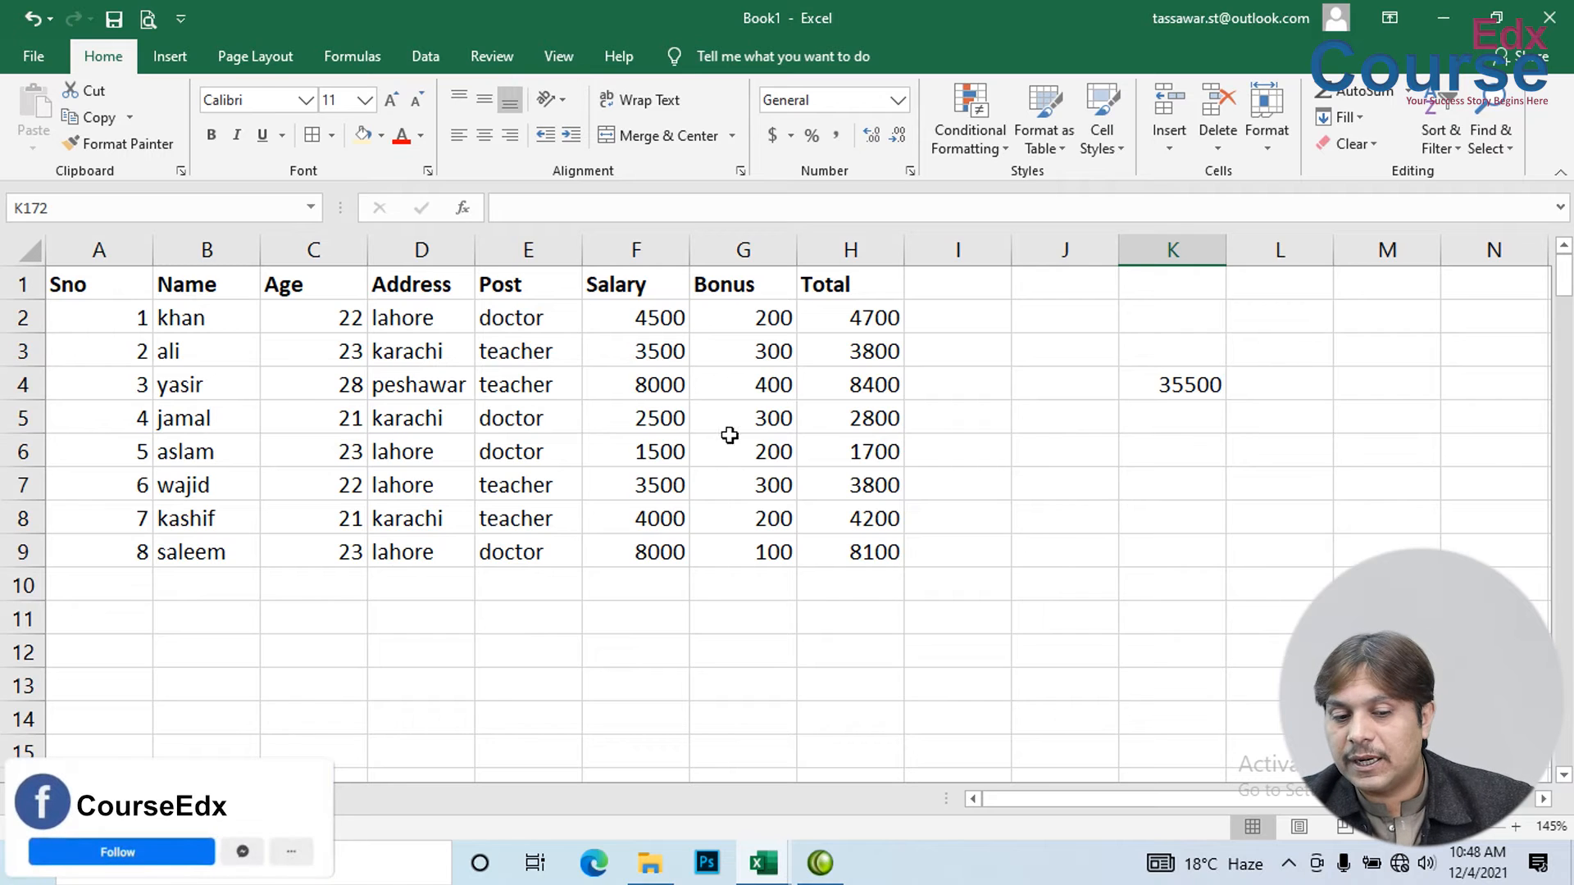
pyautogui.click(420, 421)
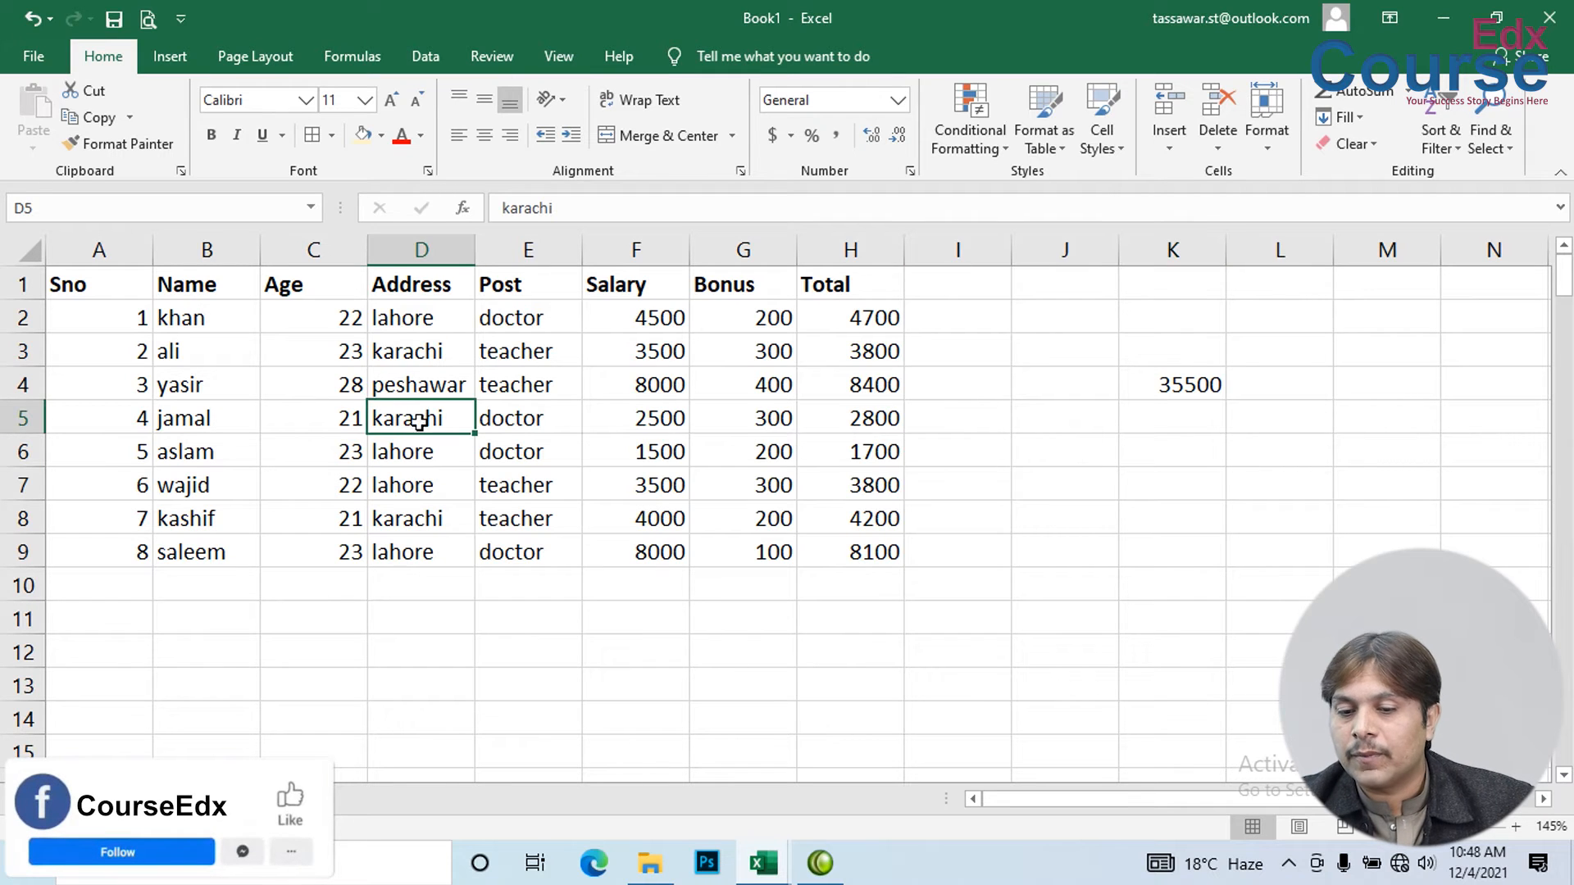
pyautogui.click(1349, 119)
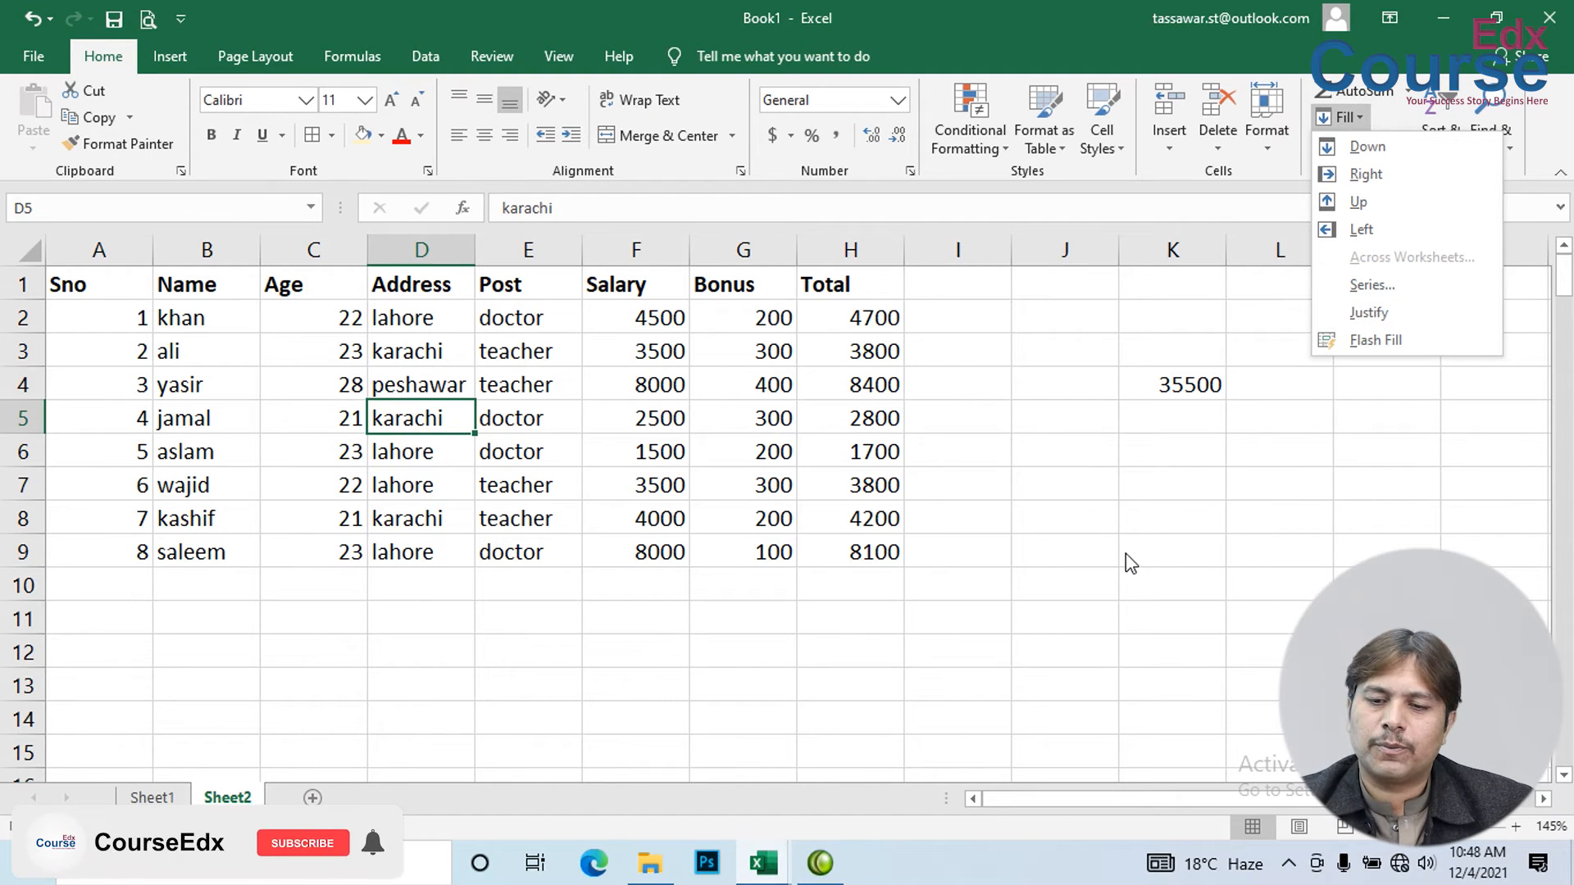
pyautogui.click(941, 488)
# - Format the employee data A1:H9 as a table with headers, using a medium style with a blue header and banded rows
pyautogui.click(861, 548)
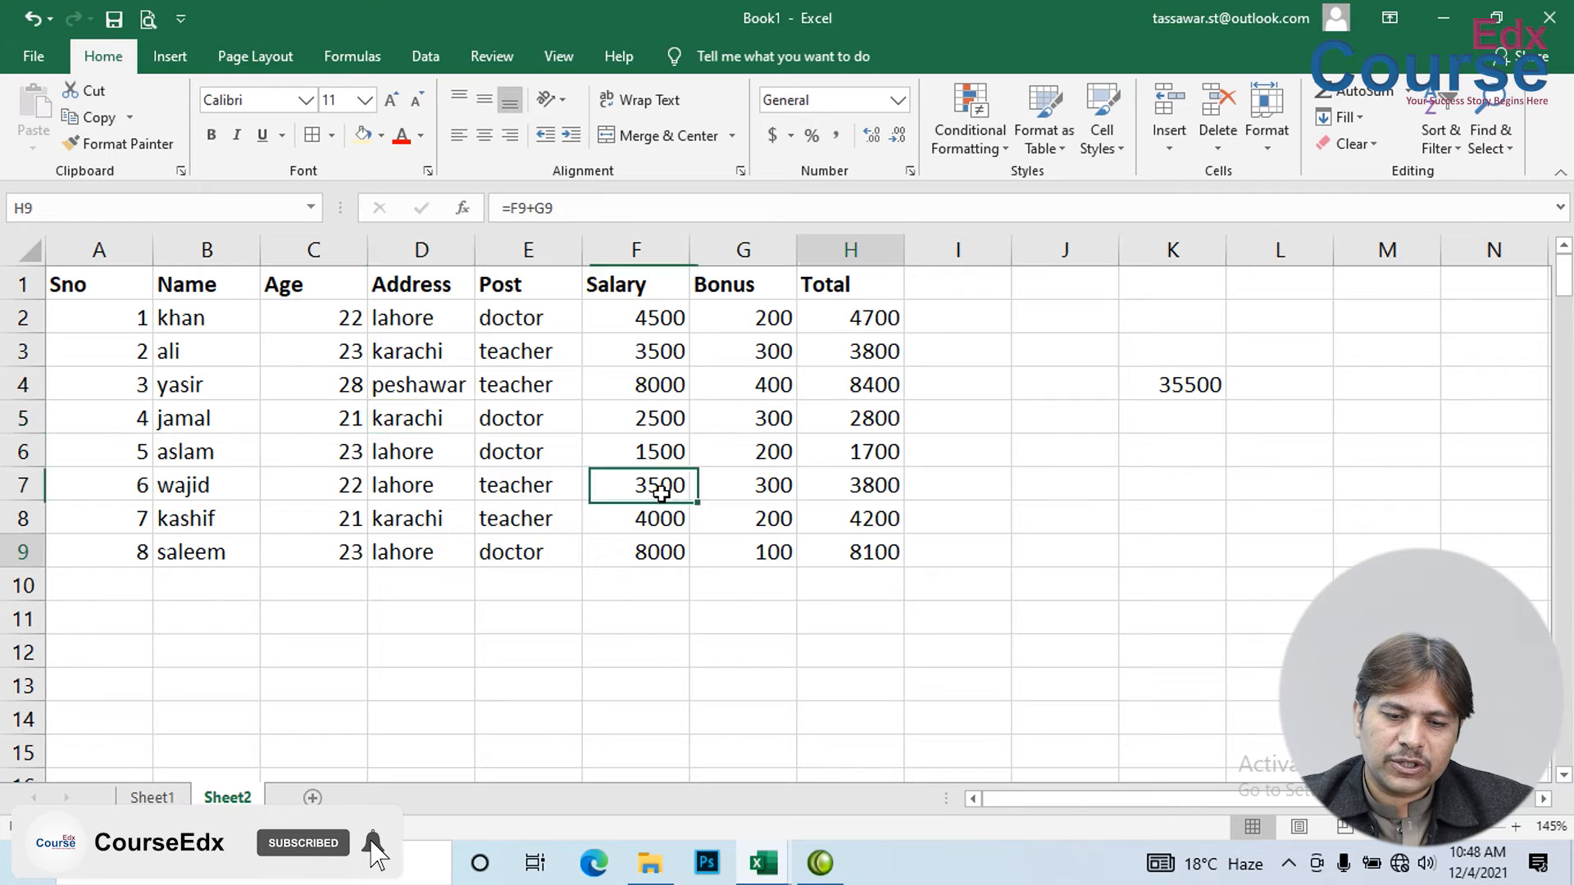
pyautogui.hotkey('ctrl', 'a')
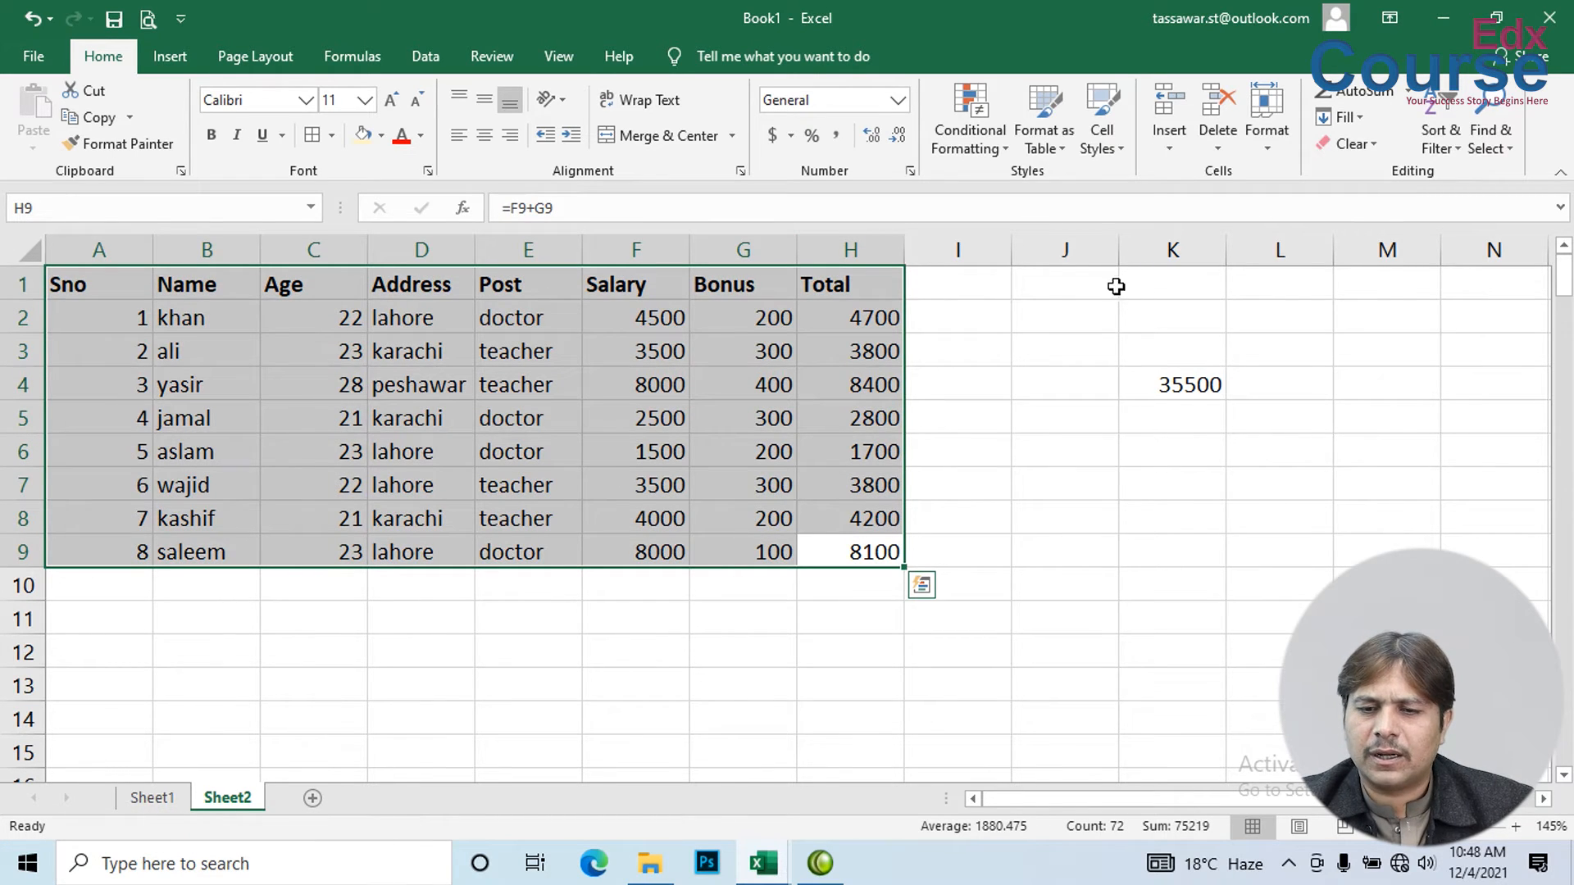
pyautogui.click(1065, 135)
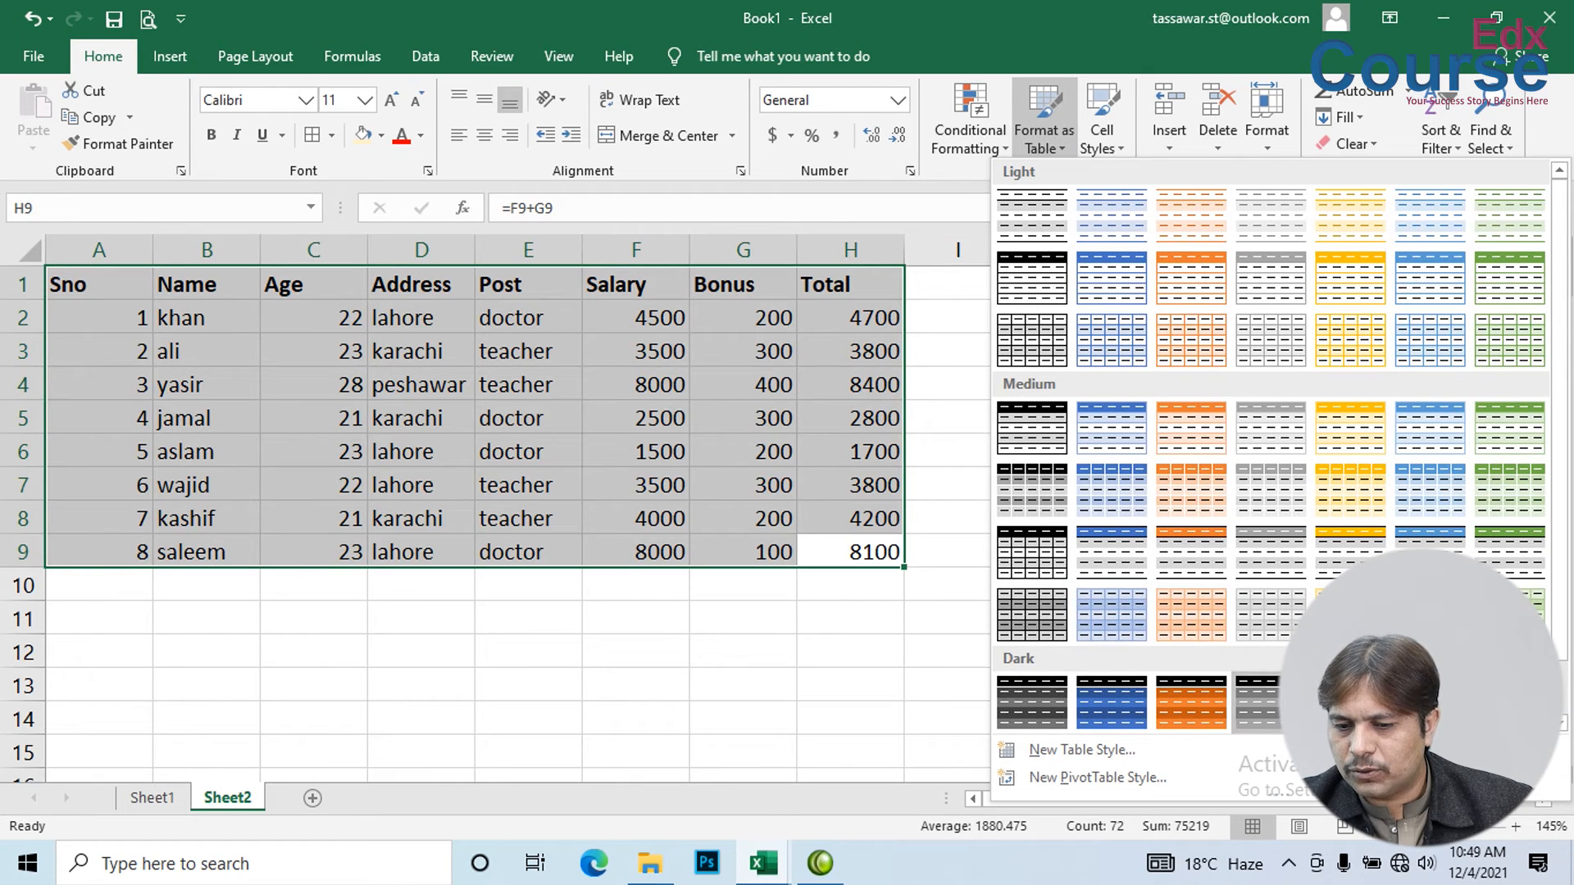
pyautogui.click(1112, 553)
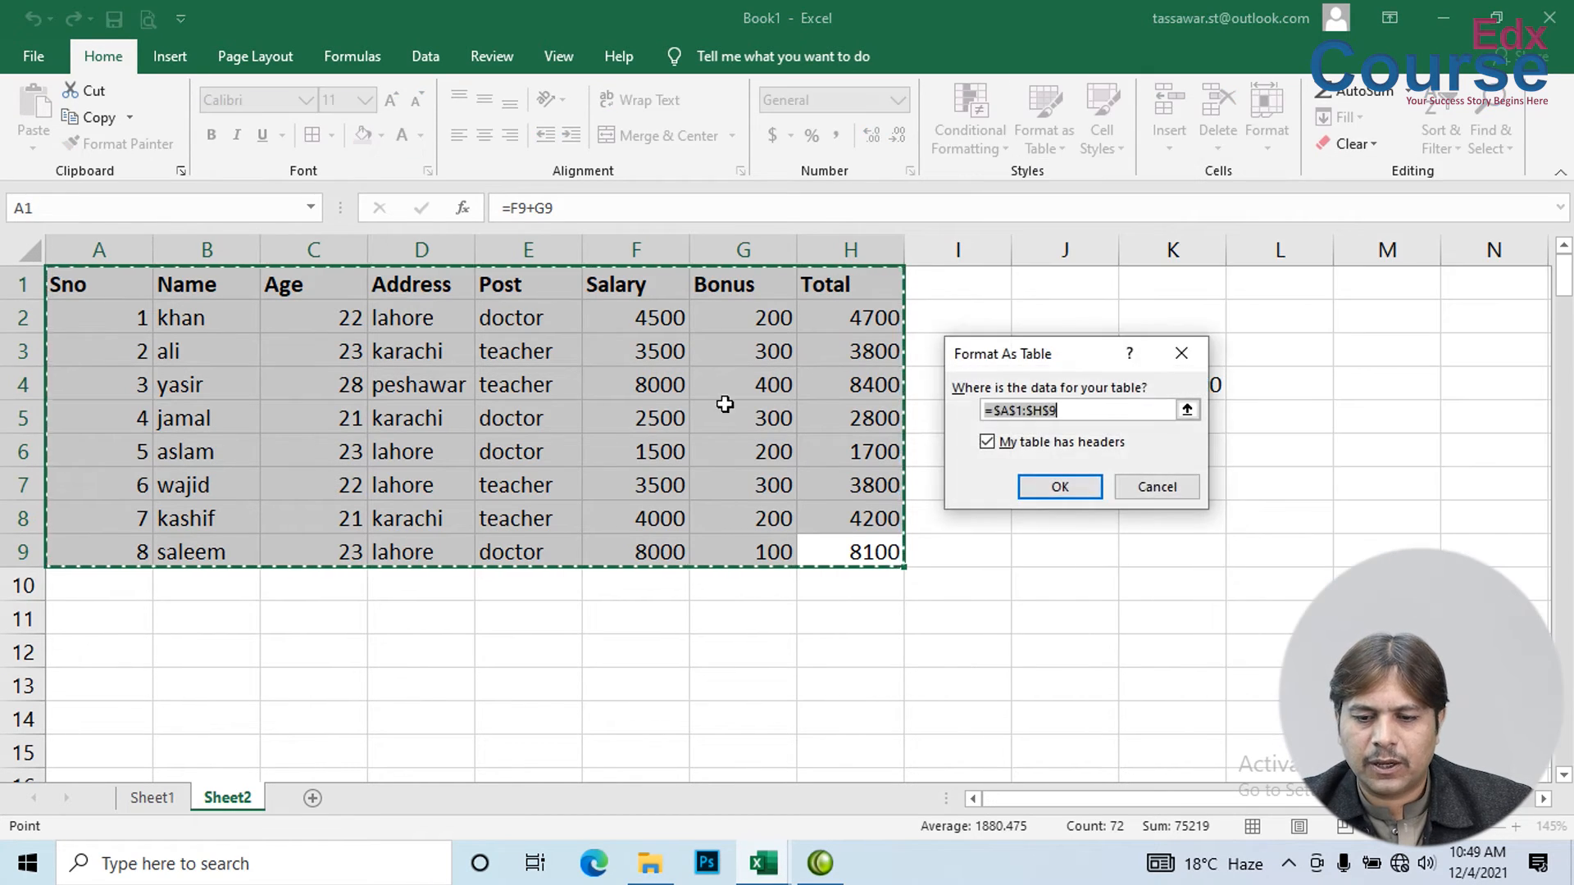
pyautogui.click(1060, 487)
pyautogui.click(397, 384)
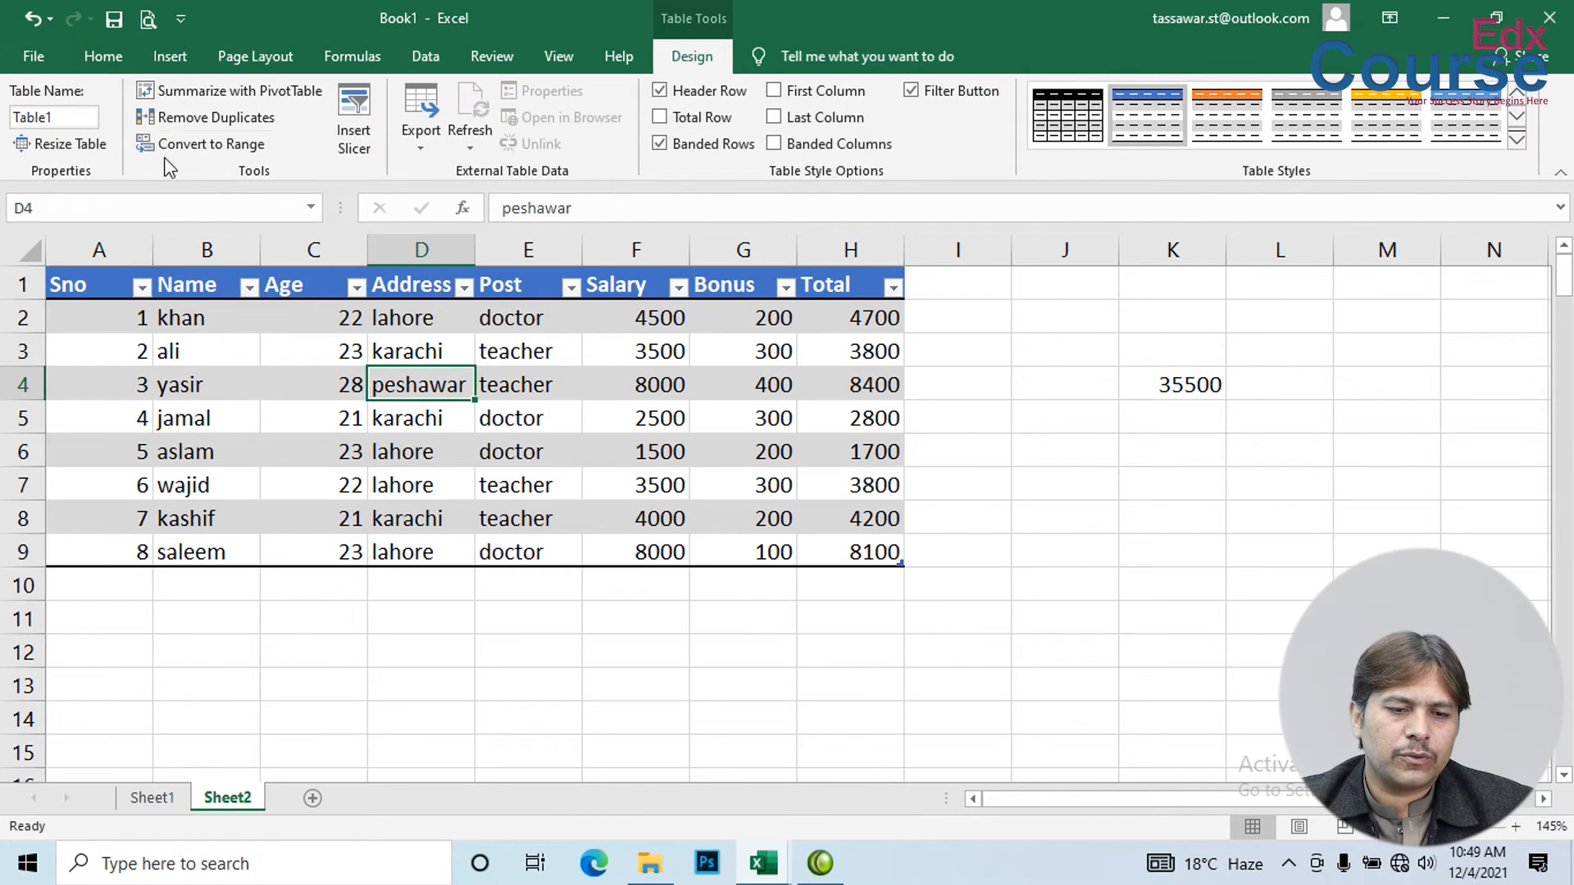
# - Convert the formatted employee table back to a normal range
pyautogui.click(215, 145)
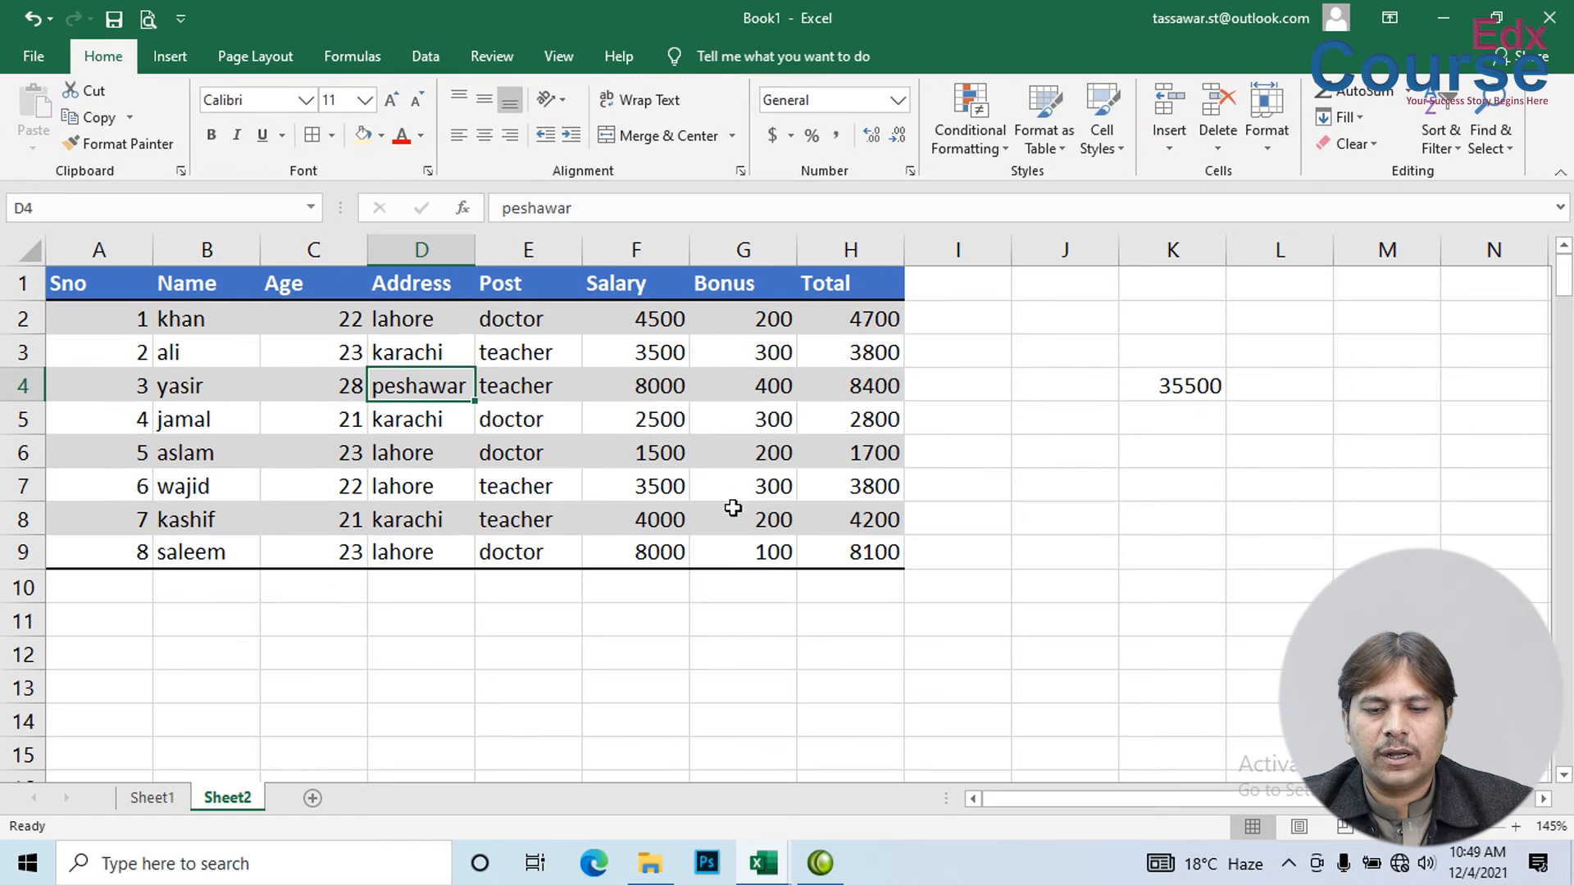
pyautogui.click(1085, 509)
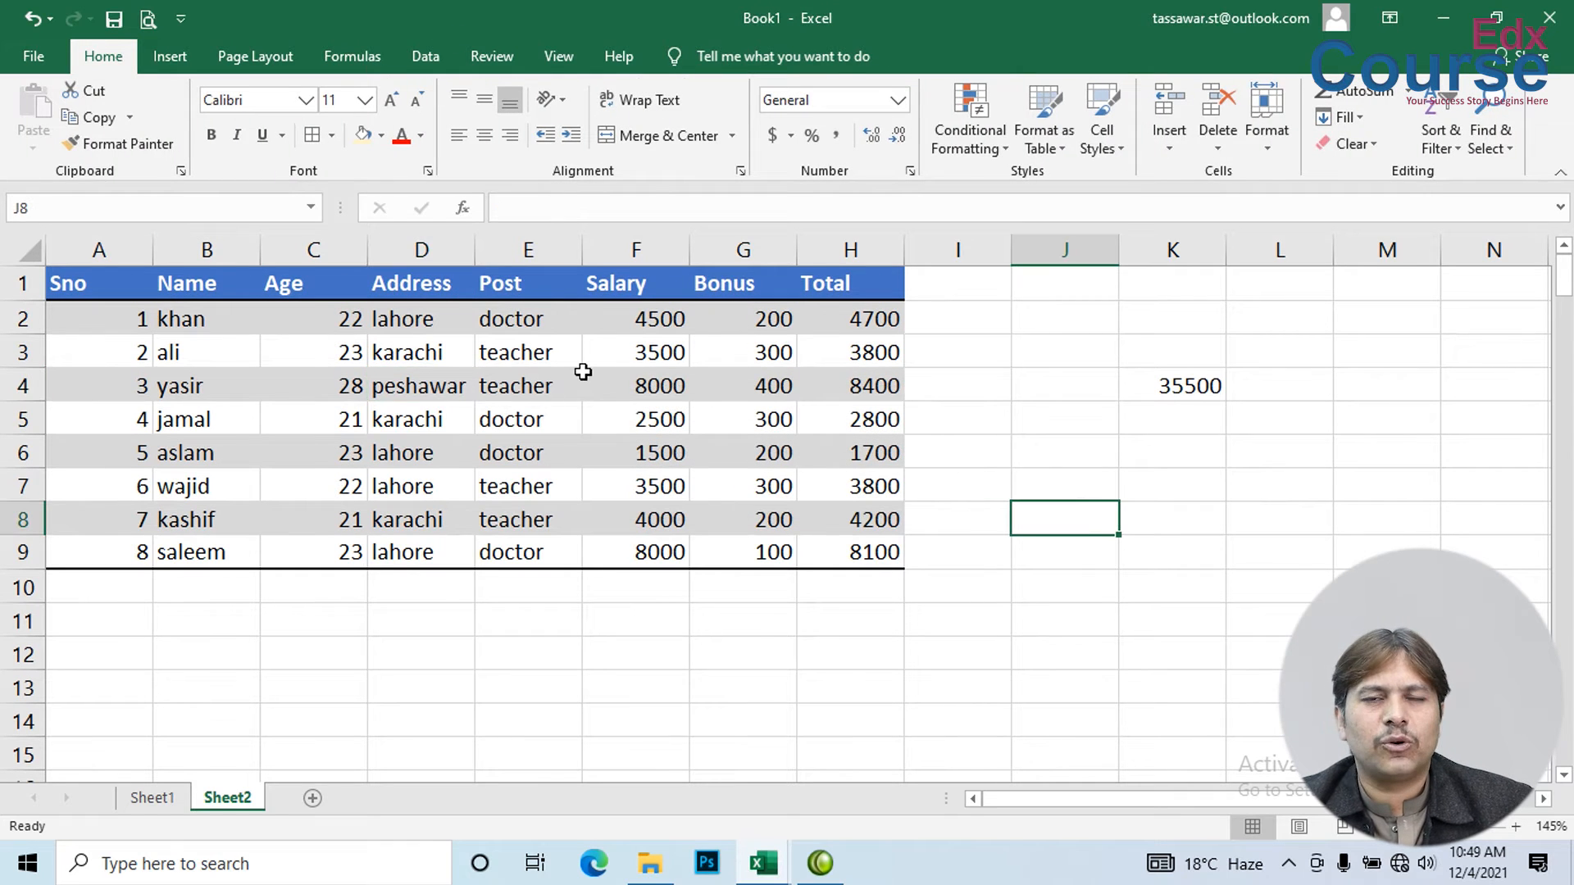
pyautogui.click(421, 390)
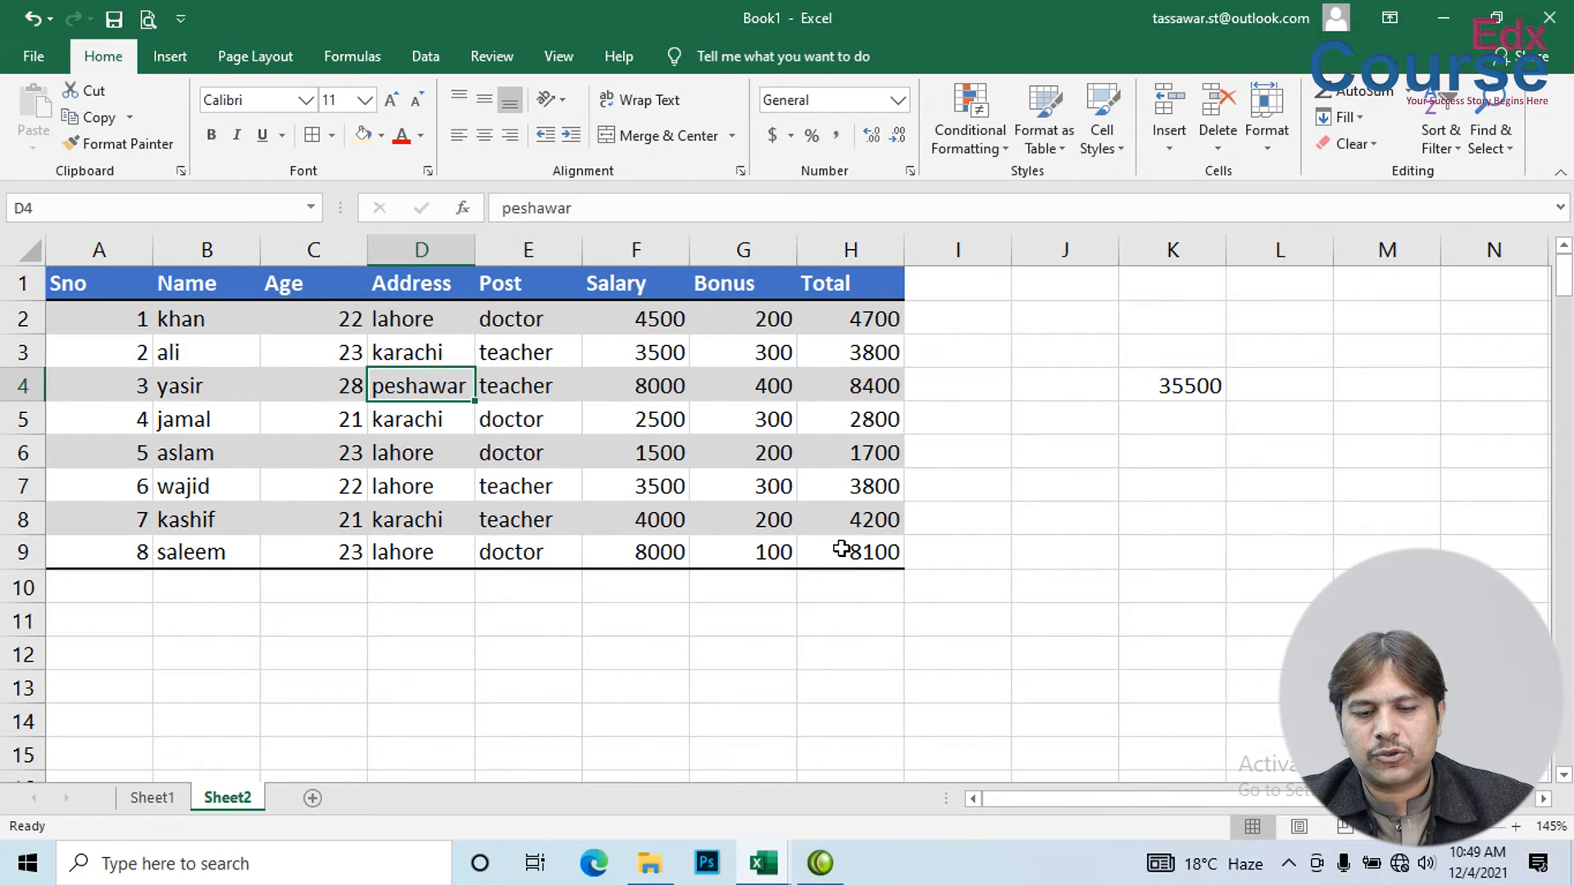
# - Copy the formatted range A1:H9 and paste it at cell A1 of a new blank workbook
pyautogui.moveTo(842, 549); pyautogui.dragTo(66, 283)
pyautogui.click(88, 118)
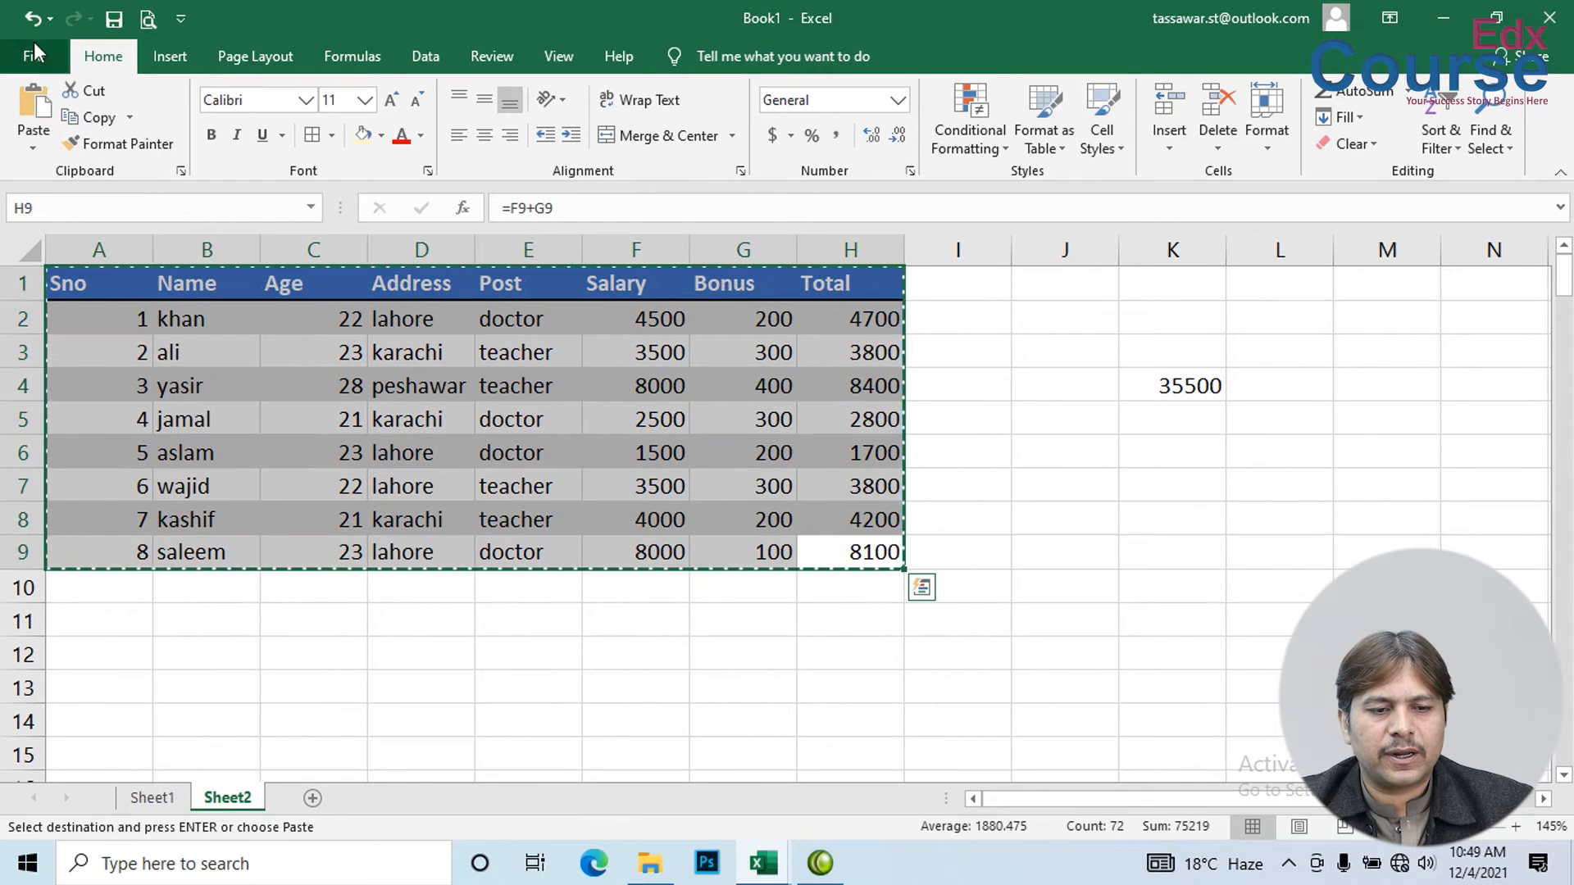
pyautogui.click(34, 54)
pyautogui.click(87, 163)
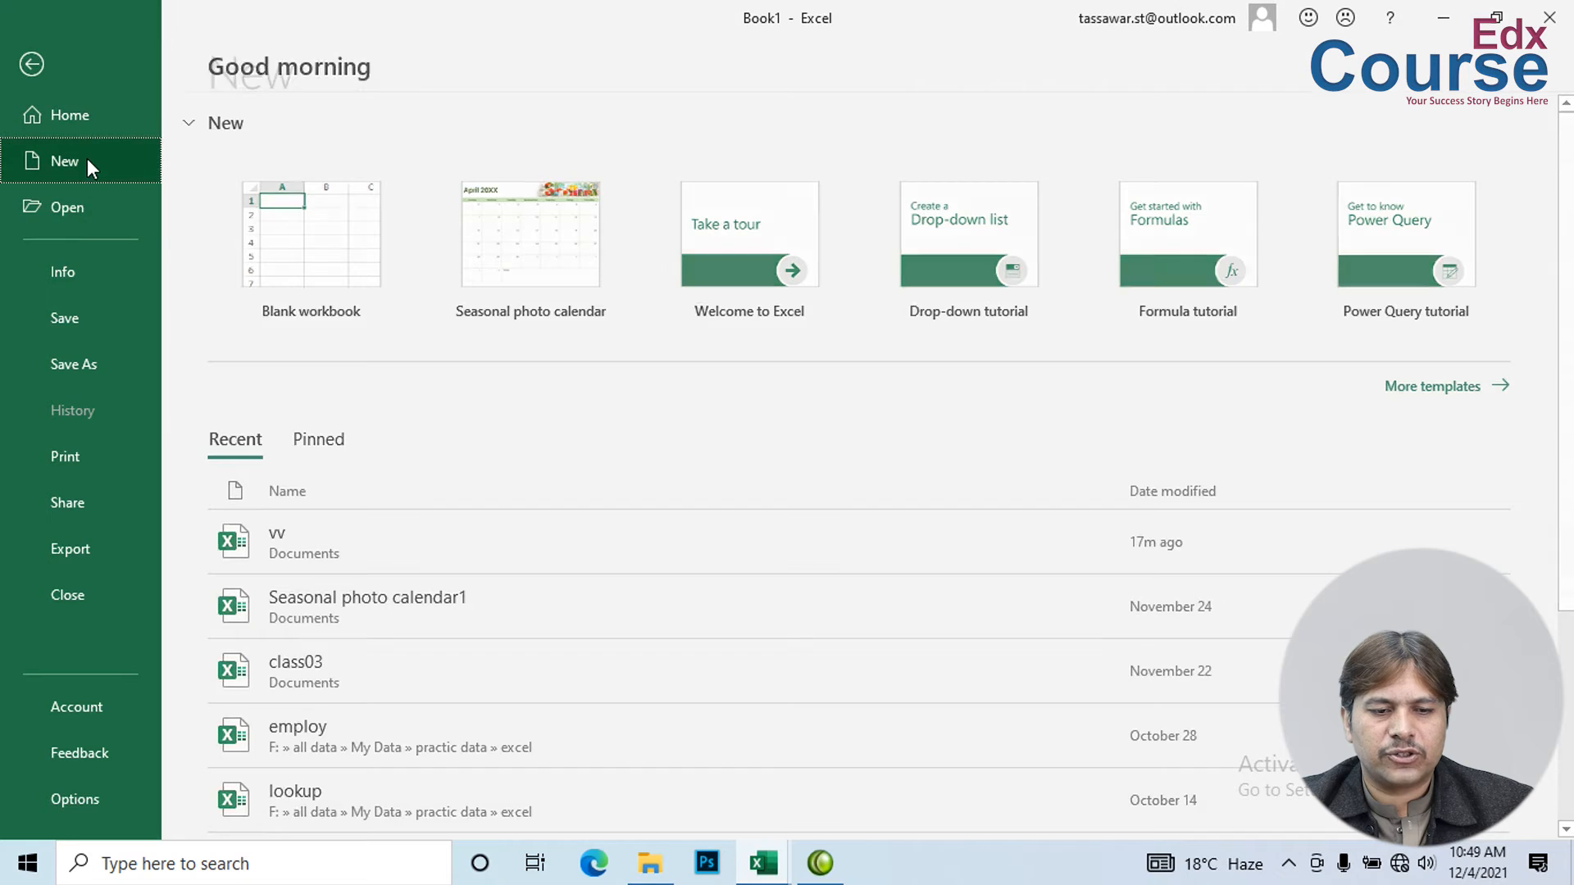
pyautogui.click(306, 224)
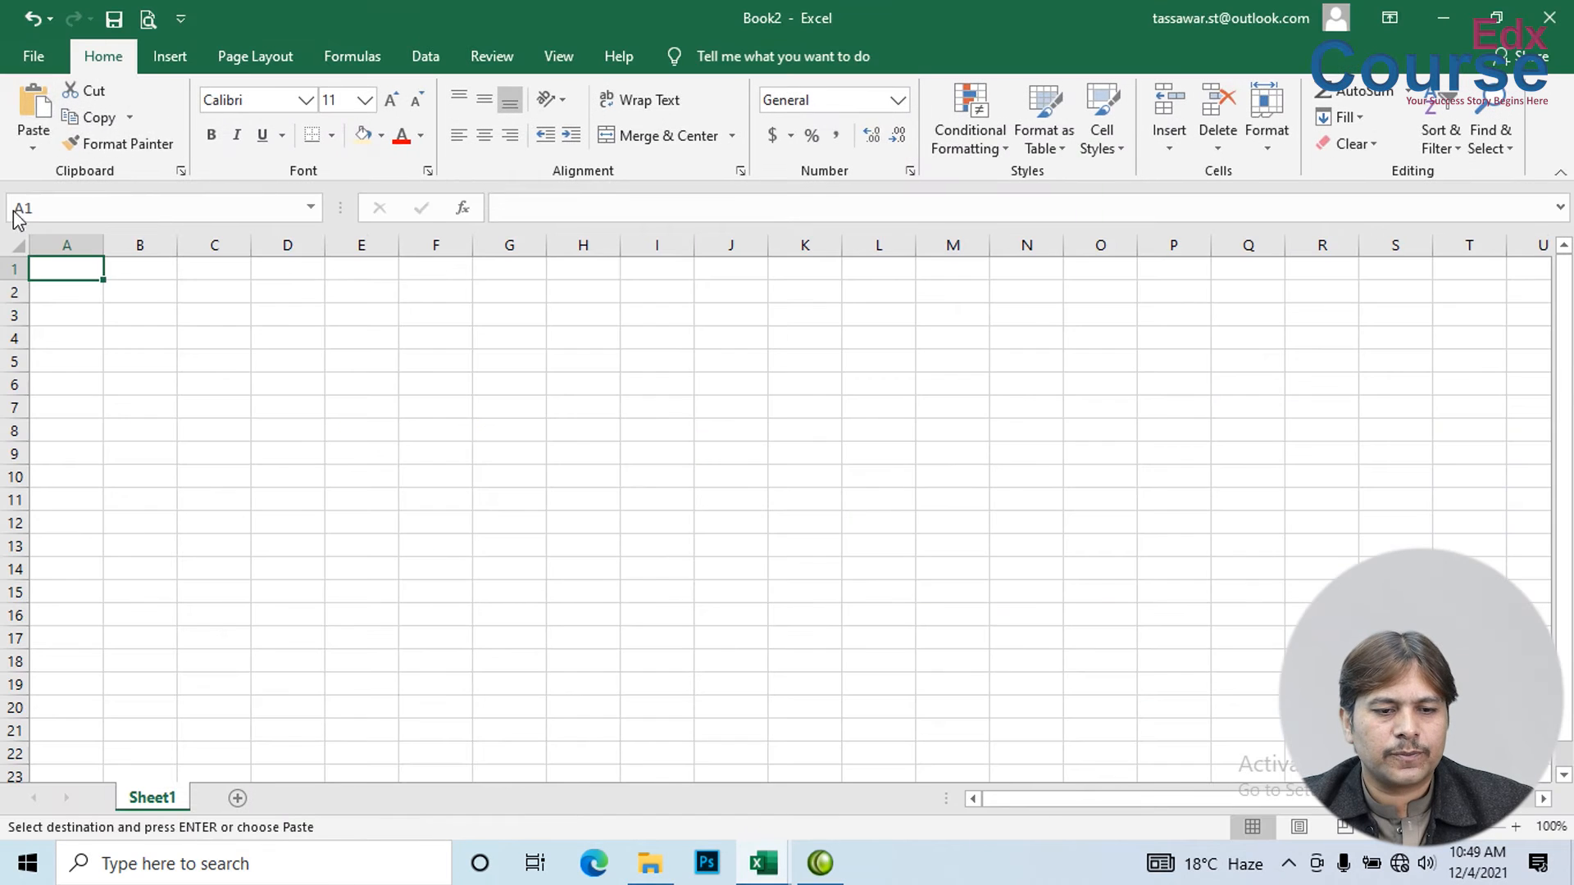
pyautogui.click(34, 105)
pyautogui.click(361, 363)
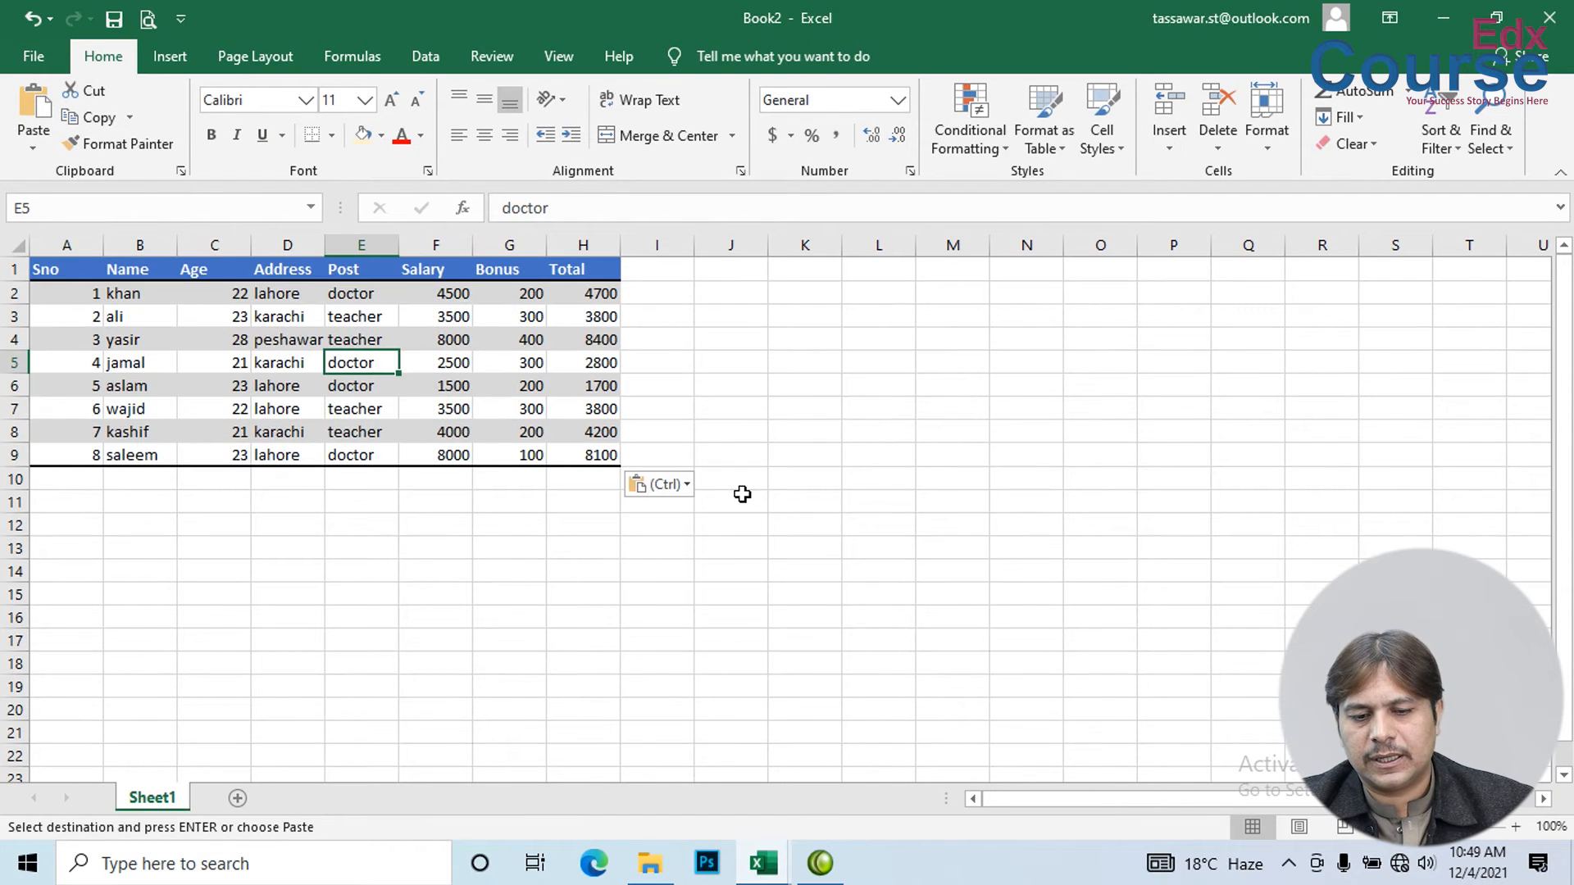
# - End the pending paste mode in the new workbook and zoom the sheet to 140%
pyautogui.click(833, 370)
pyautogui.click(787, 496)
pyautogui.click(744, 342)
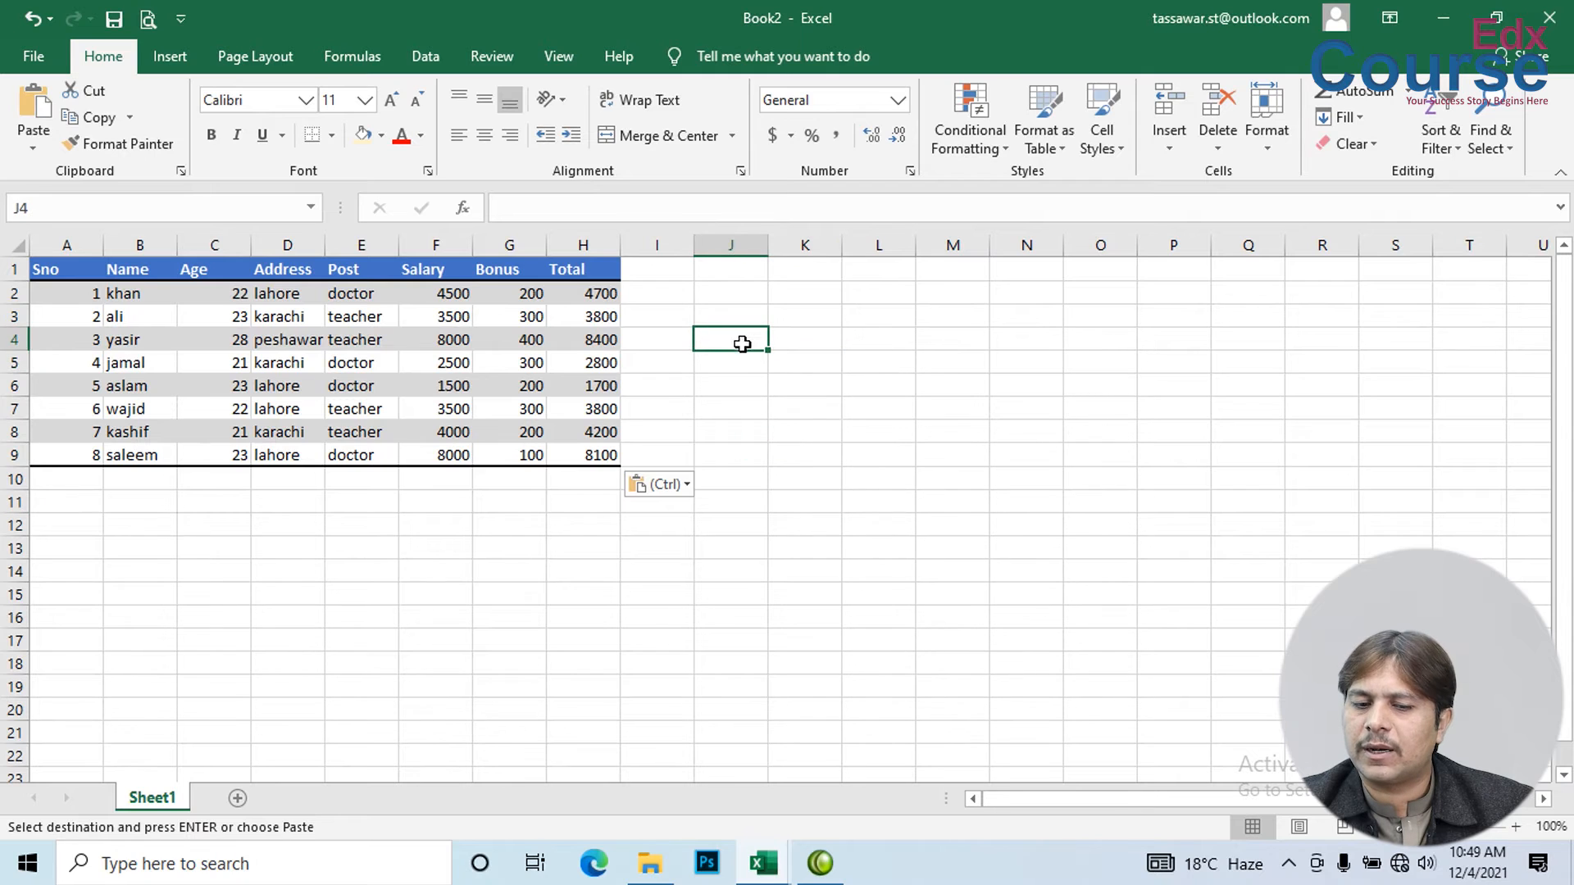
pyautogui.press('BackSpace')
pyautogui.click(715, 340)
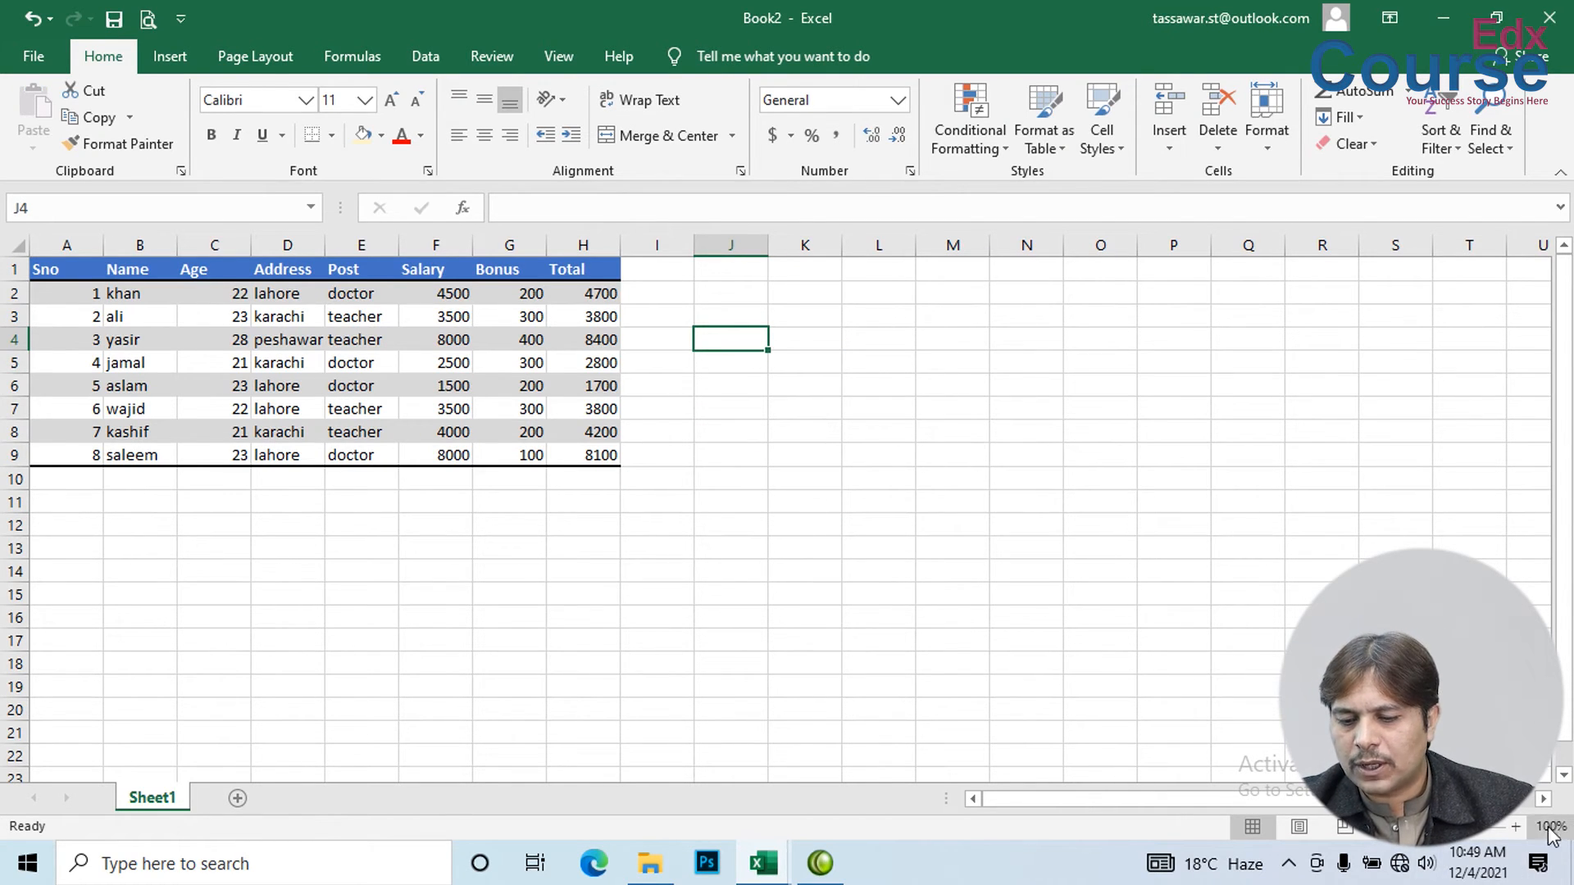
pyautogui.click(1516, 827)
pyautogui.click(1516, 826)
pyautogui.click(1516, 826)
pyautogui.click(1516, 826)
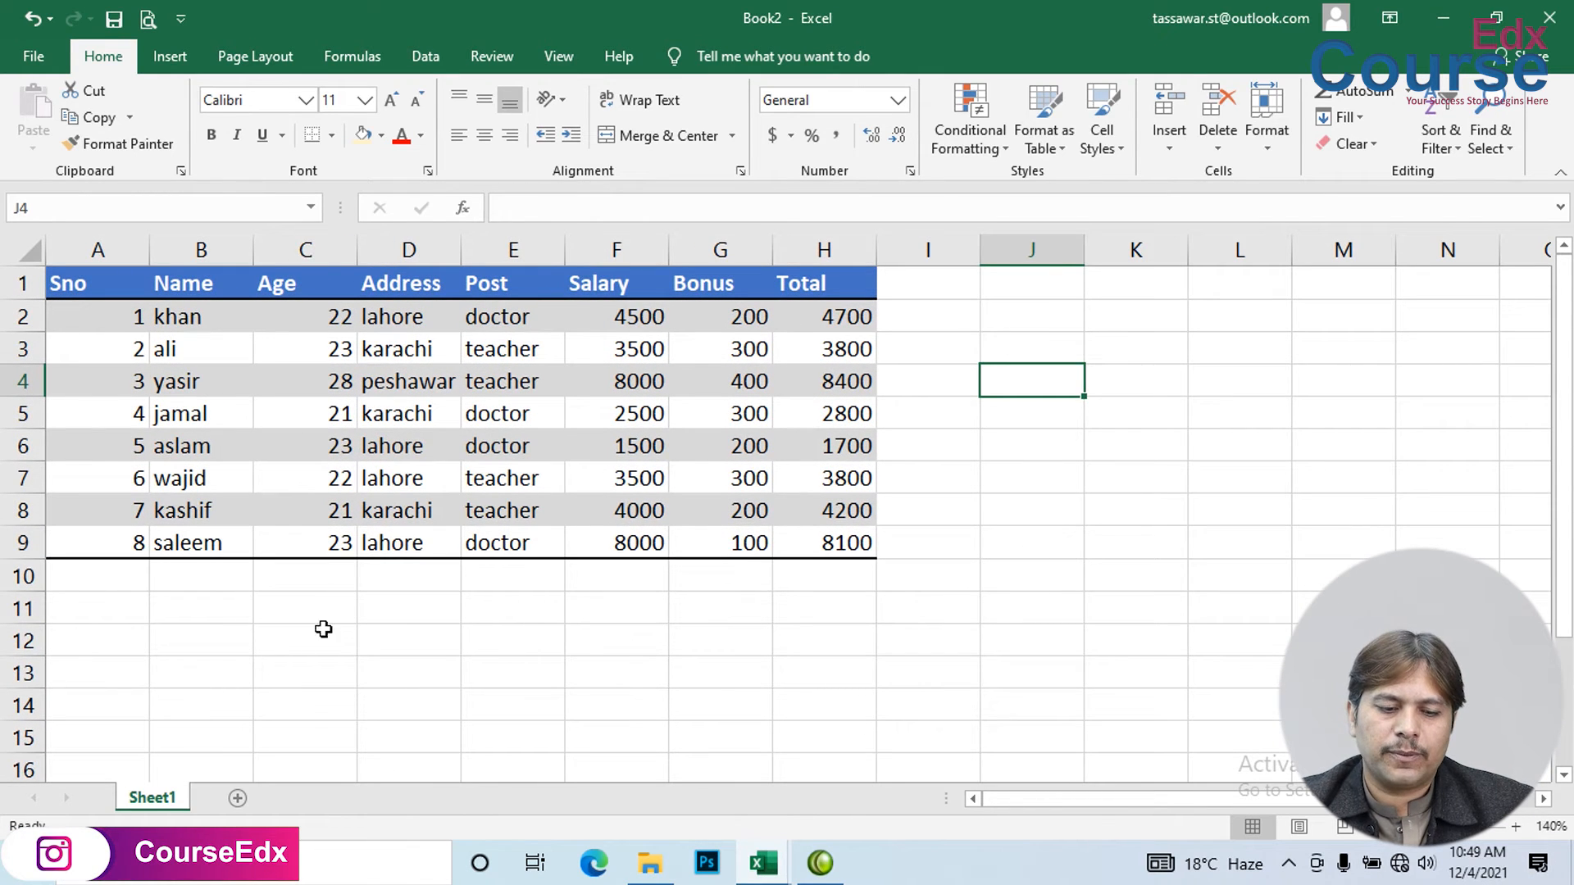
# - Add a second blank worksheet to the workbook and zoom it to 130%
pyautogui.click(237, 797)
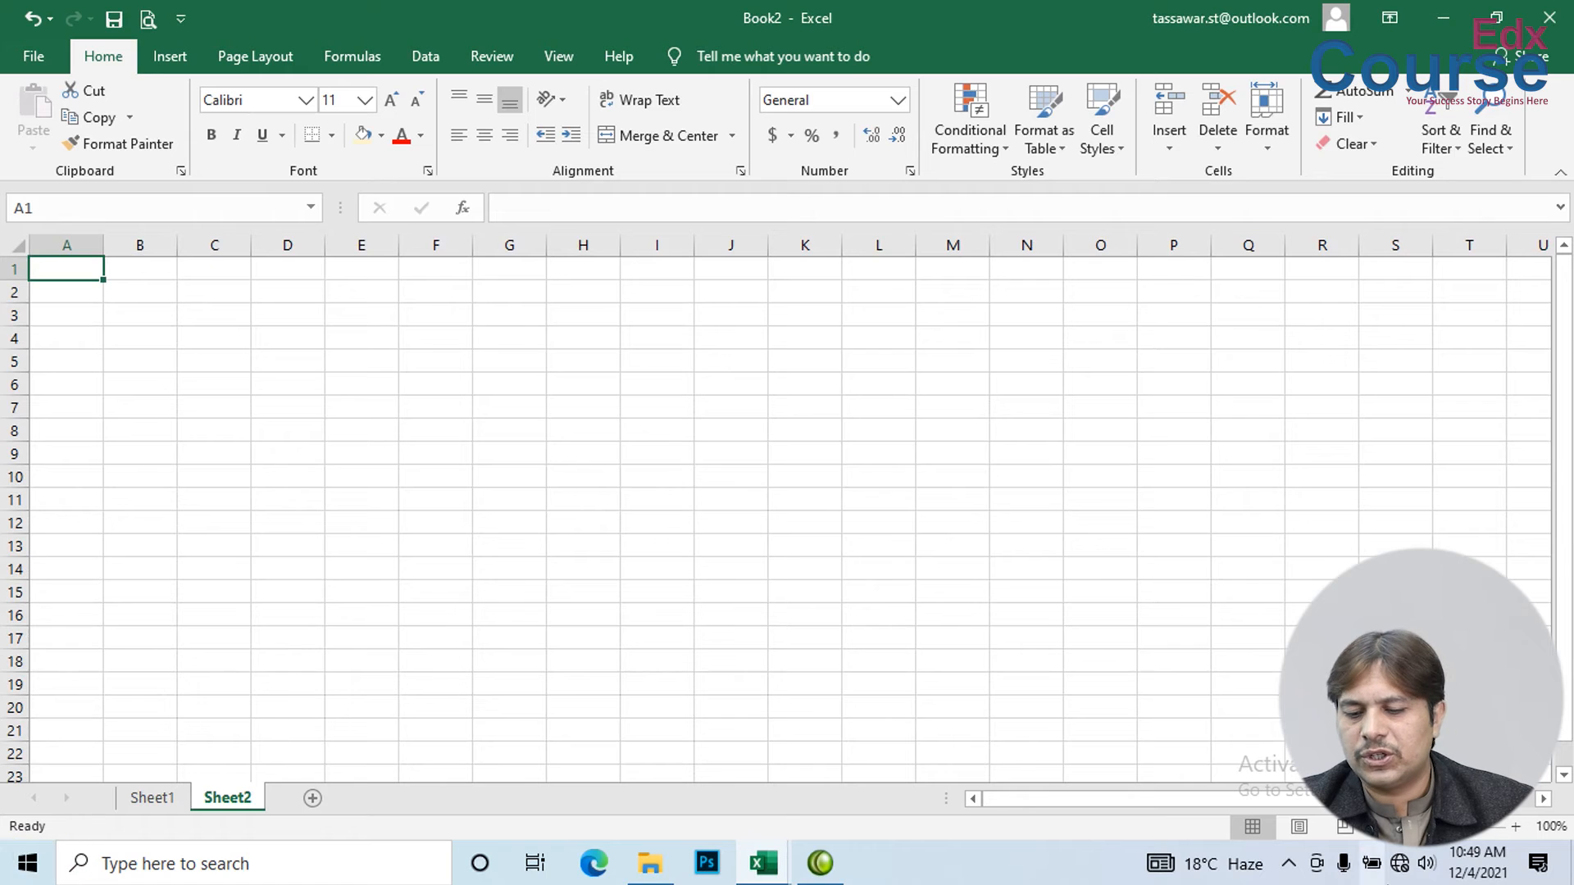
pyautogui.click(1516, 827)
pyautogui.click(1516, 826)
pyautogui.click(1516, 826)
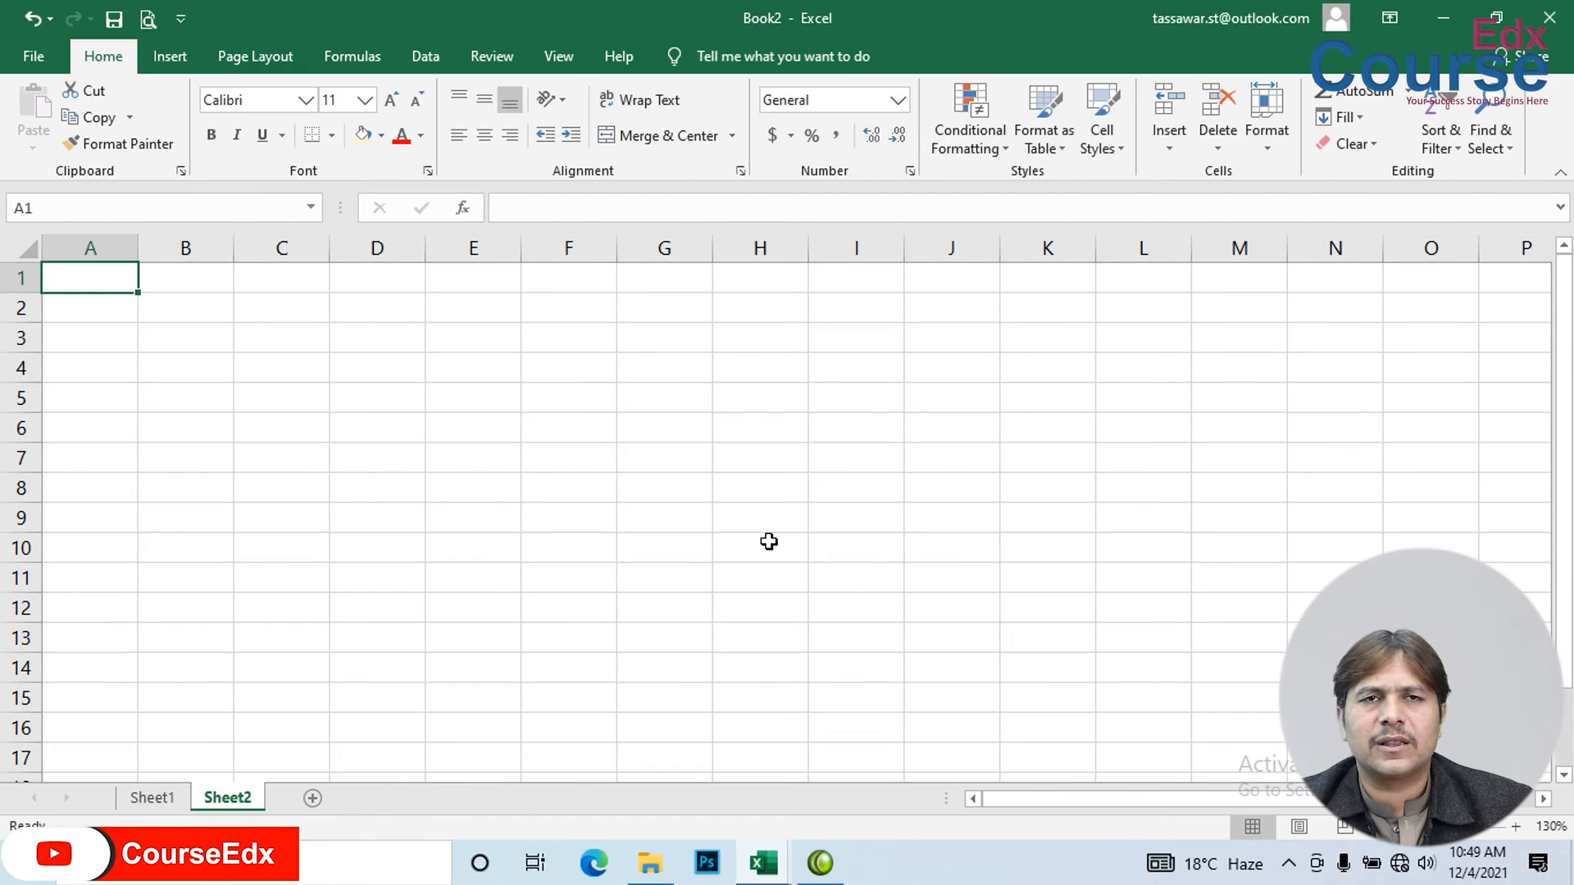
# - Add a third blank worksheet to the workbook and zoom it to 160%
pyautogui.click(313, 798)
pyautogui.click(1516, 827)
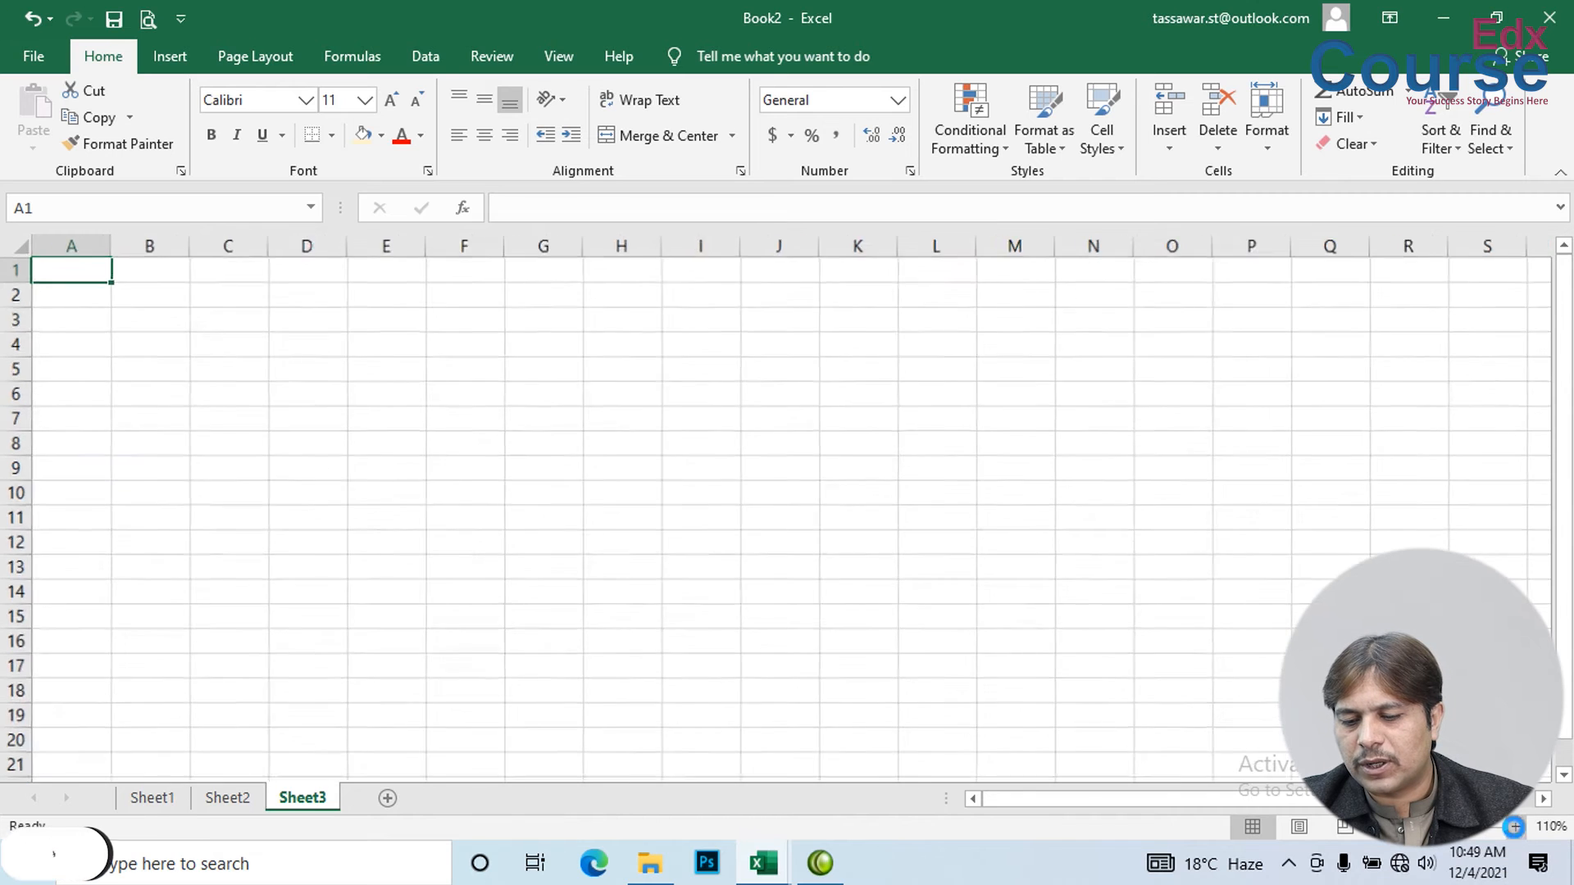
pyautogui.click(1516, 826)
pyautogui.click(1516, 827)
pyautogui.click(1516, 826)
pyautogui.click(1516, 826)
pyautogui.click(1516, 827)
pyautogui.click(1516, 827)
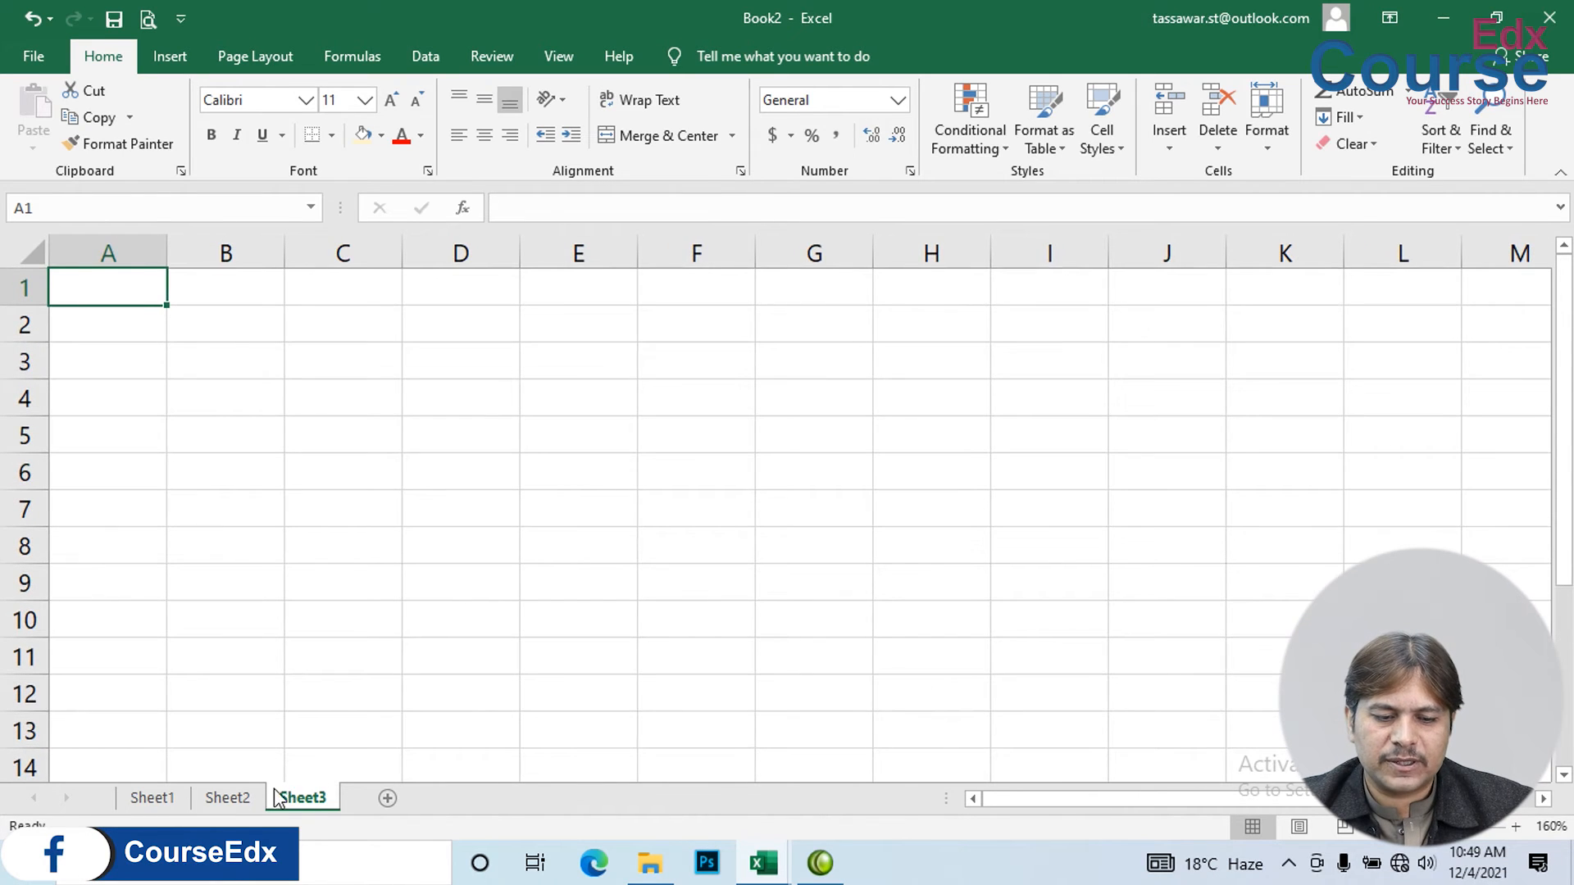
# - Select the employee data A1:H9 on Sheet1 and group Sheet1 with Sheet2 and Sheet3
pyautogui.click(228, 798)
pyautogui.click(302, 798)
pyautogui.click(151, 798)
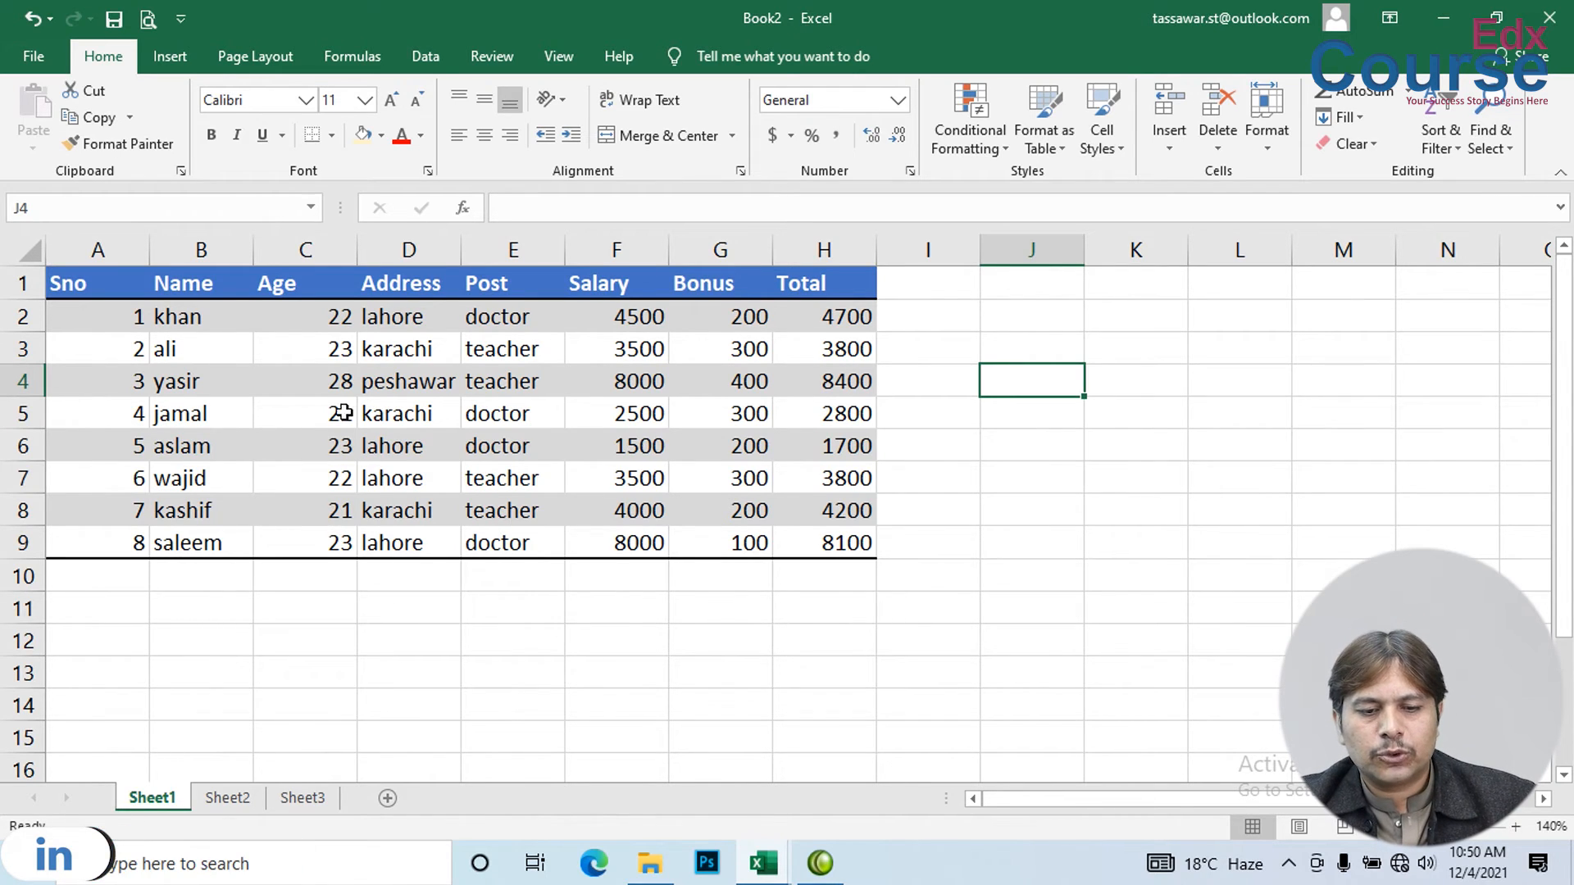
pyautogui.click(345, 378)
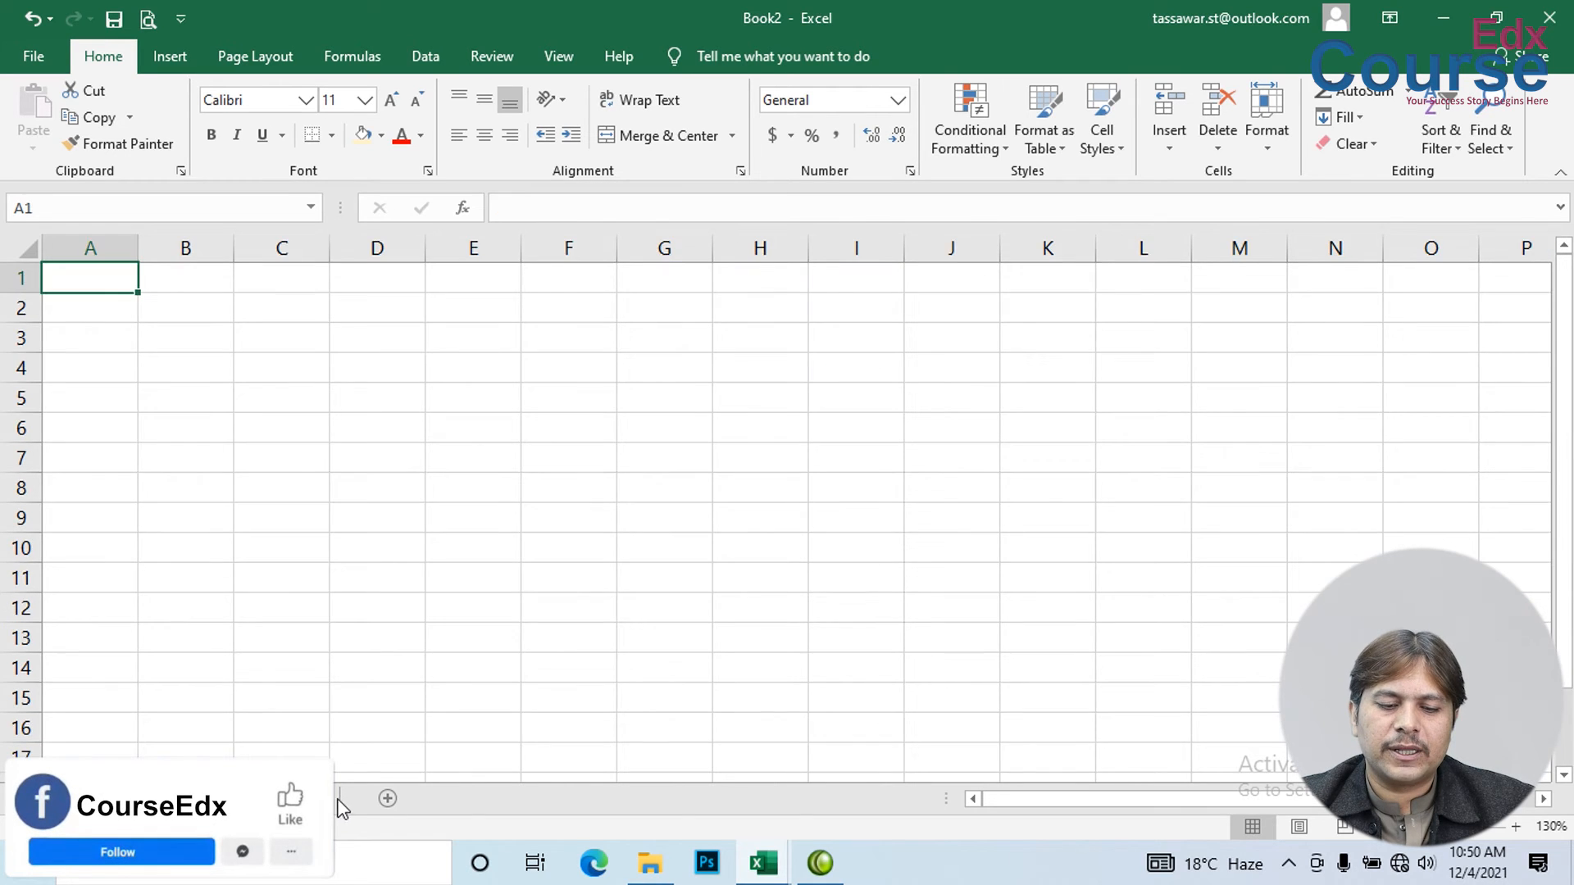
pyautogui.scroll(2, 338, 800)
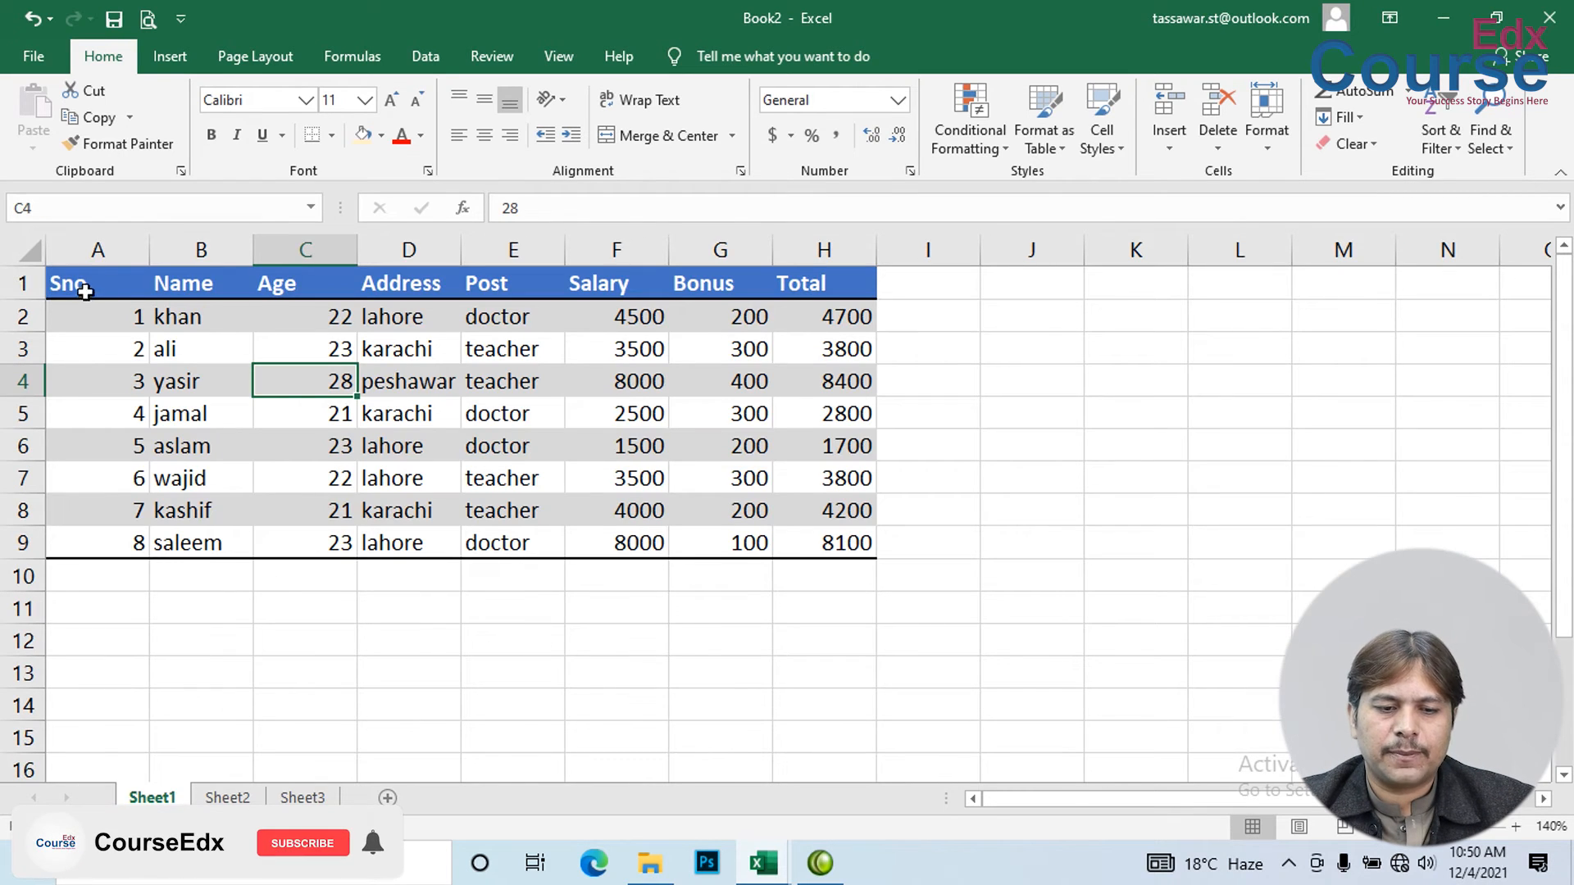
pyautogui.moveTo(84, 292); pyautogui.dragTo(804, 538)
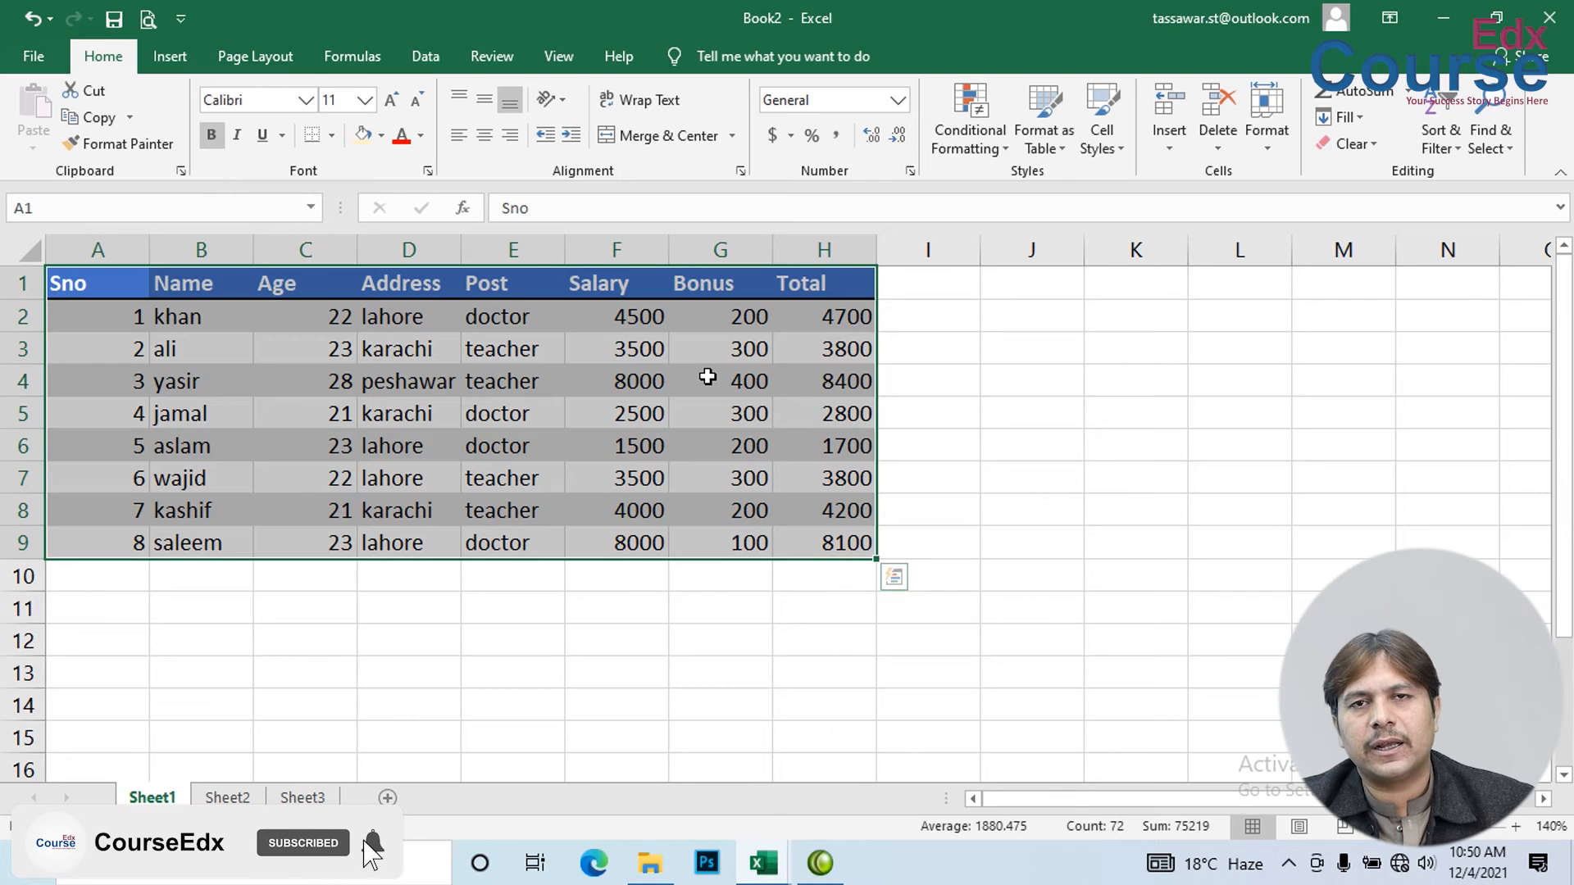
pyautogui.keyDown('shift'); pyautogui.click(309, 804); pyautogui.keyUp('shift')
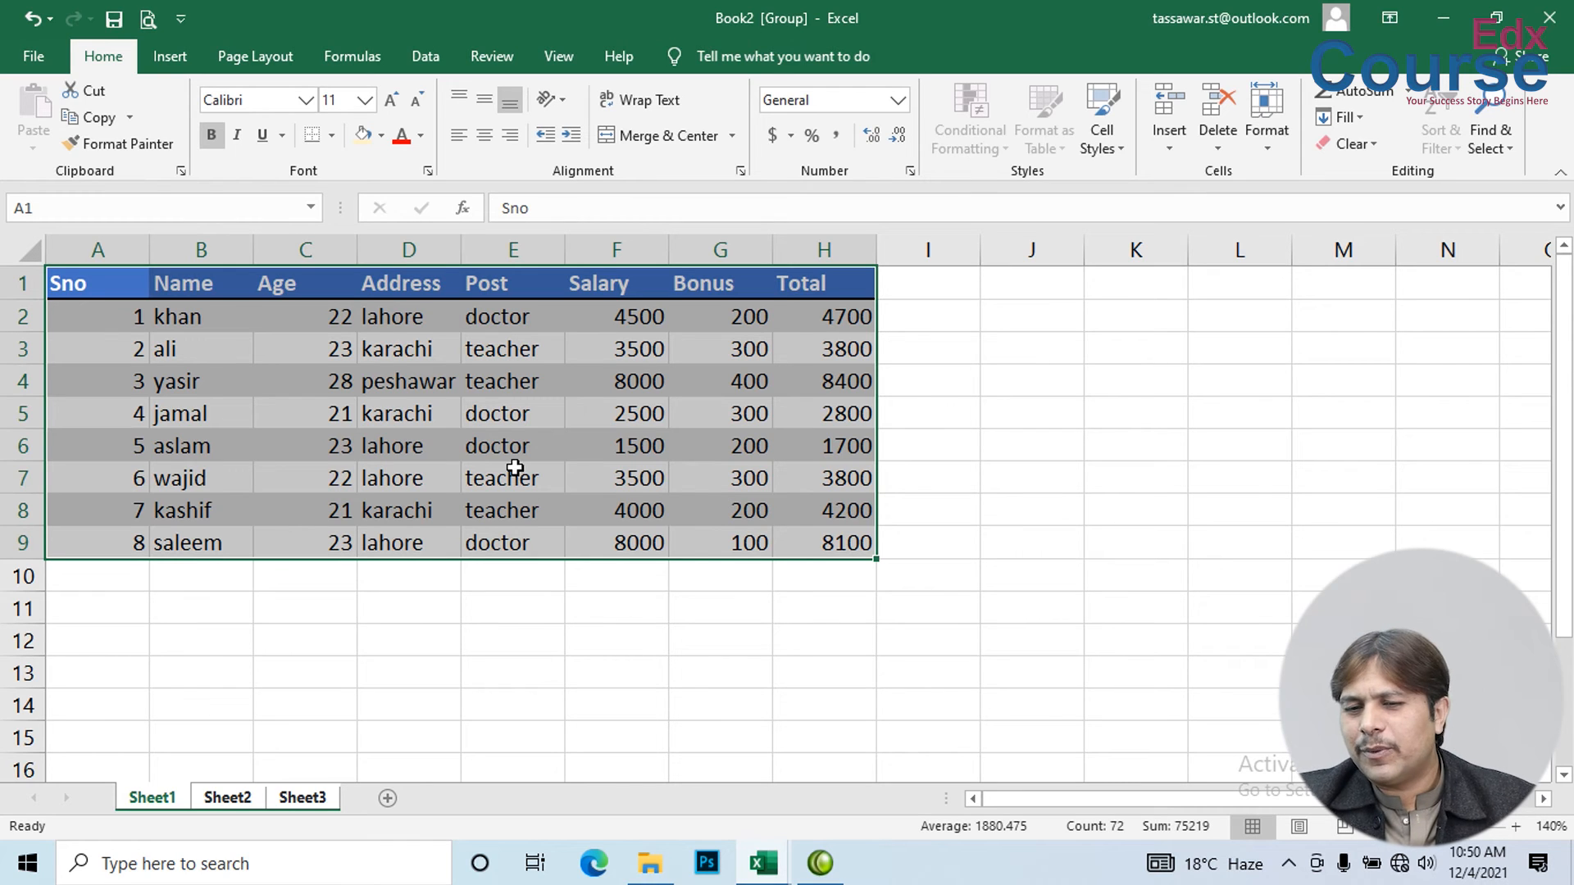
# - Fill only the contents of the selected employee data across the grouped worksheets
pyautogui.click(1267, 115)
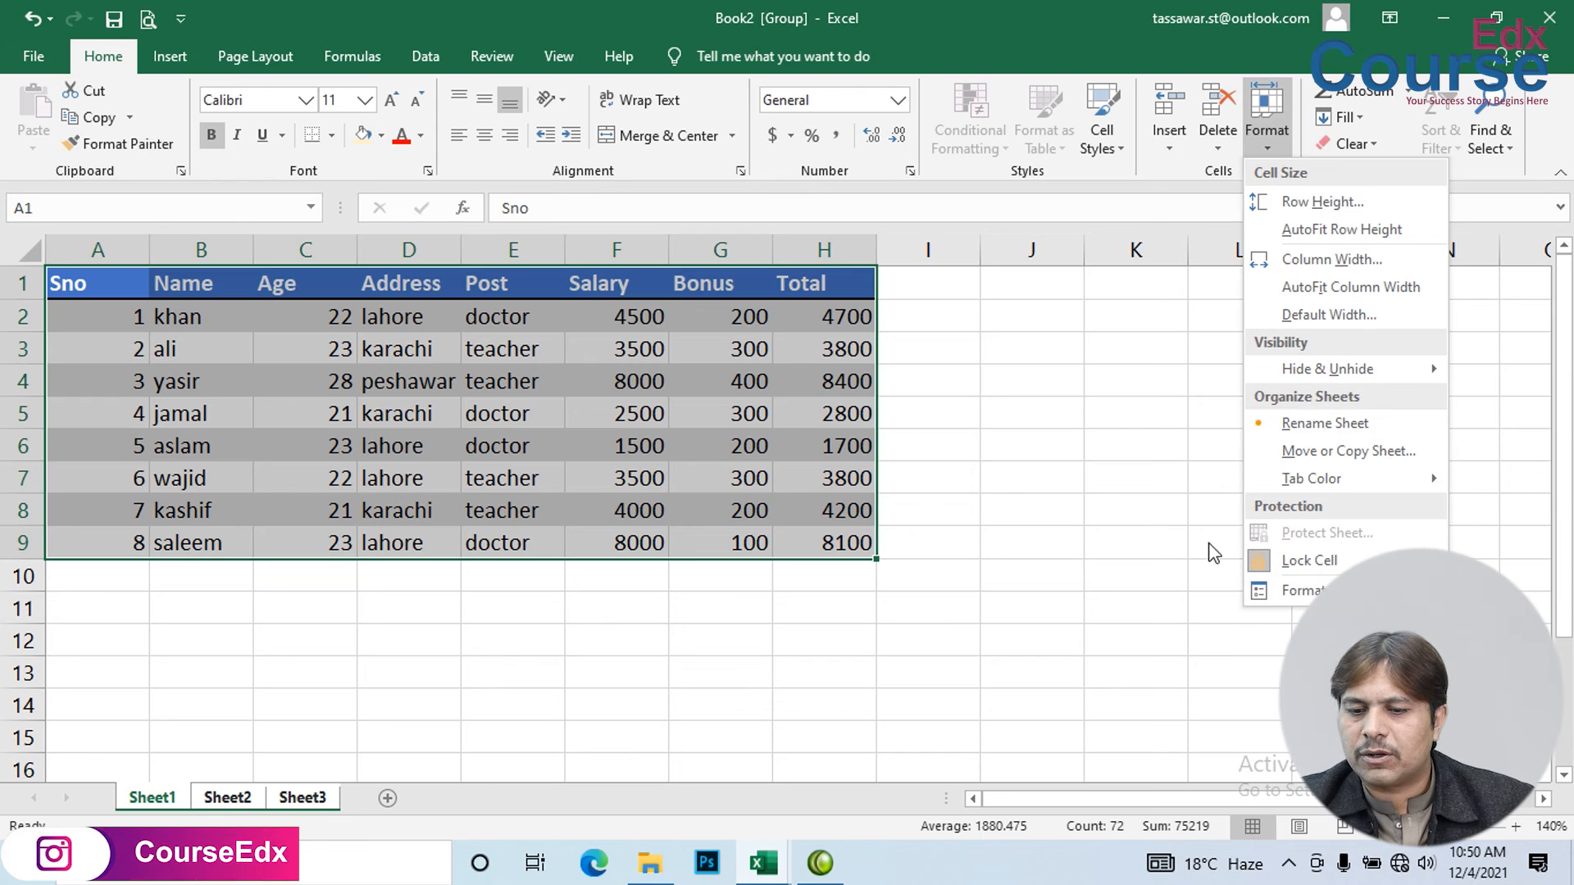
pyautogui.click(1268, 123)
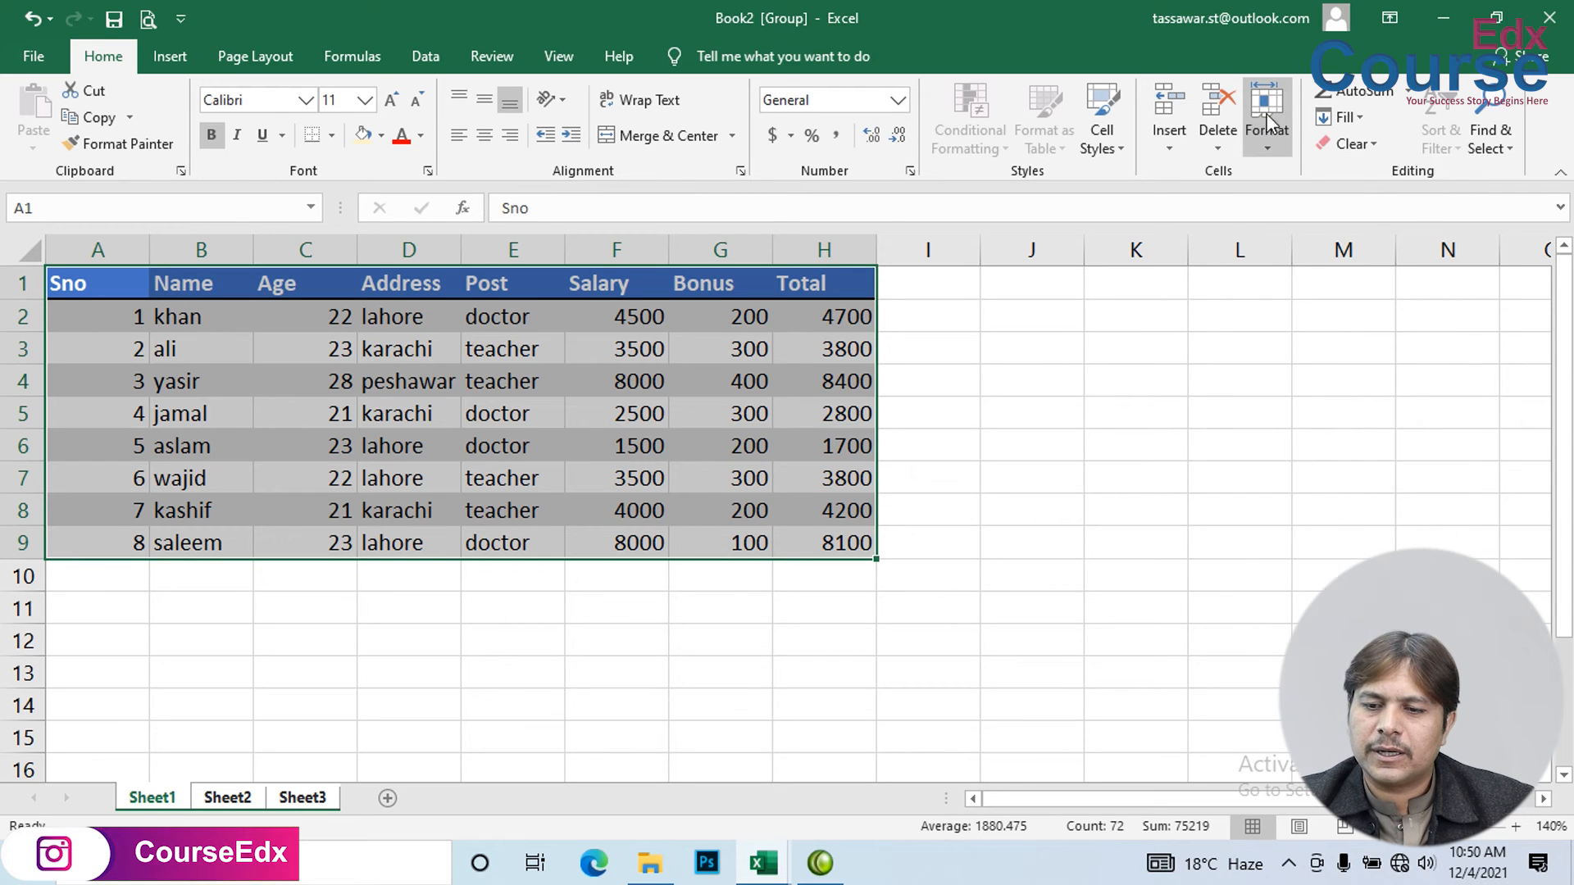
pyautogui.click(1343, 119)
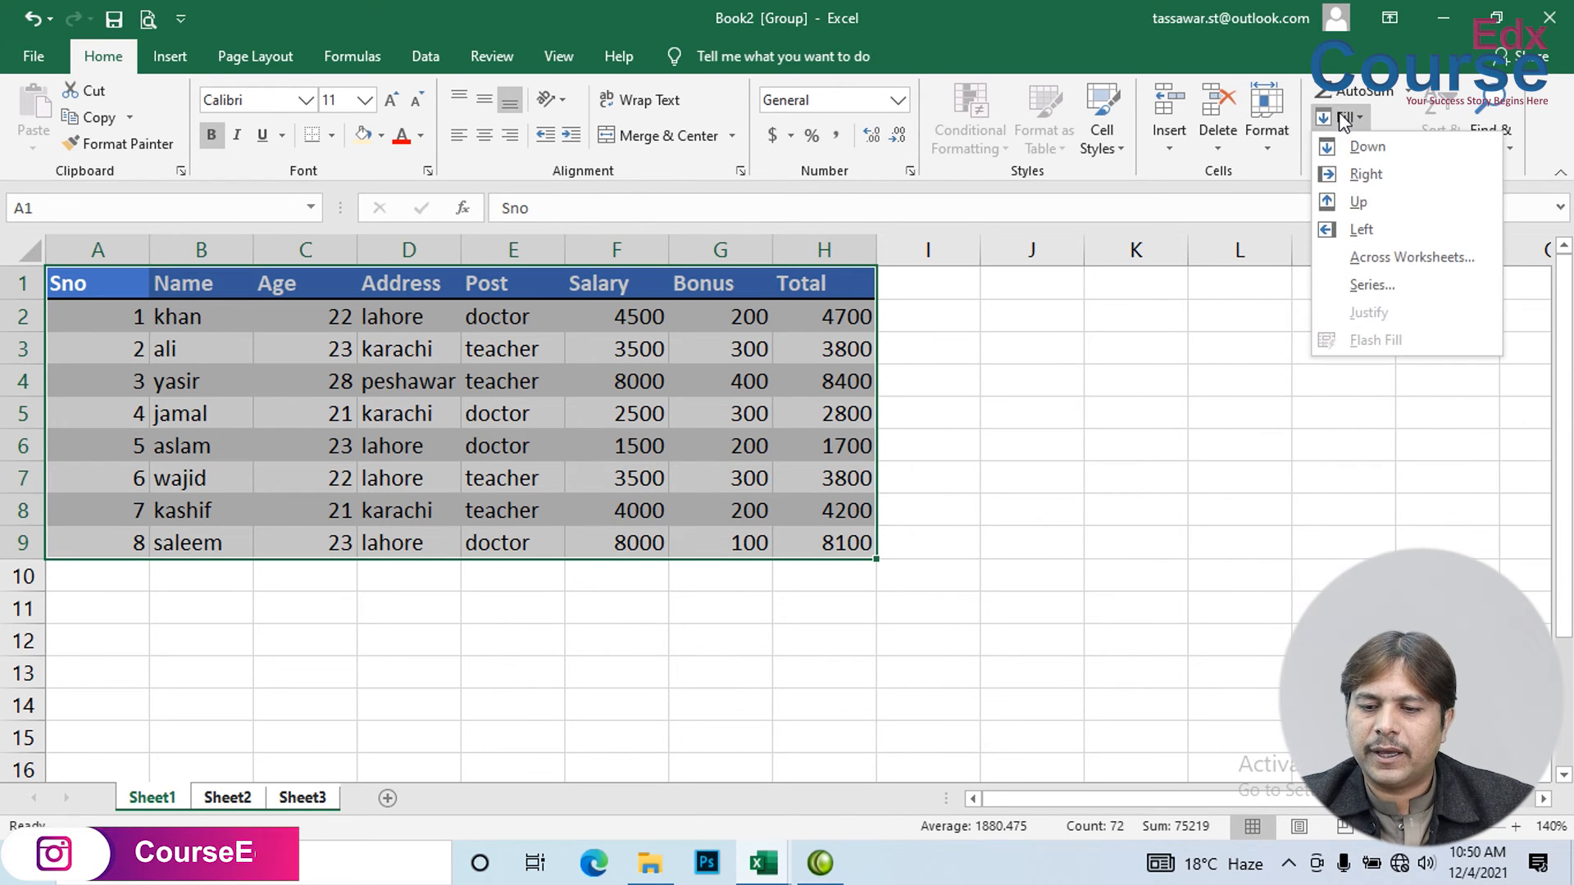
pyautogui.click(1435, 262)
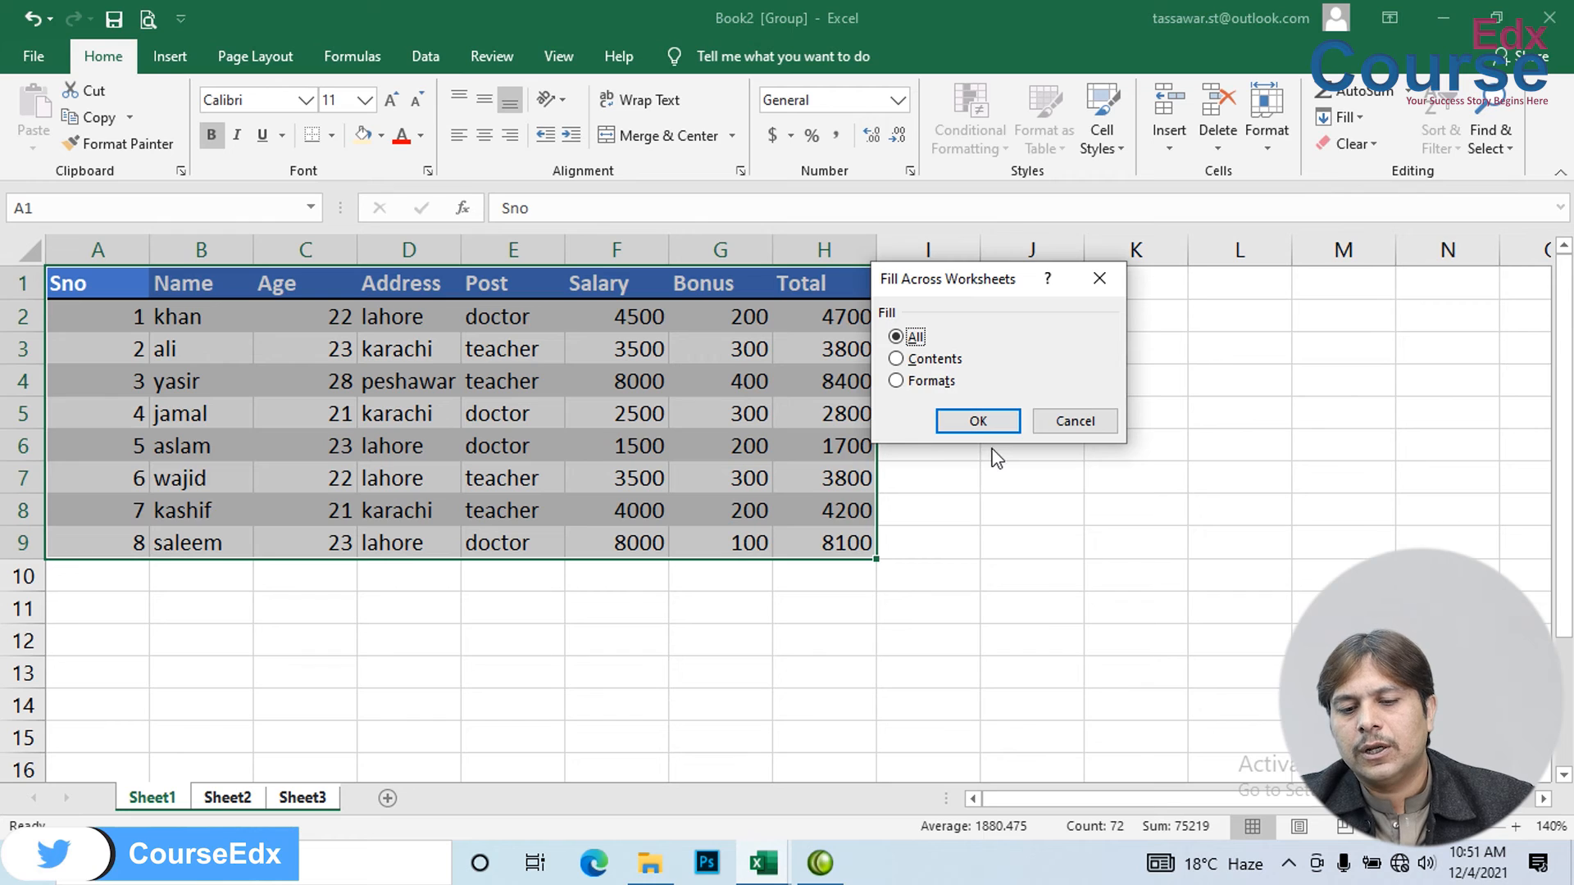
pyautogui.click(925, 386)
pyautogui.click(906, 336)
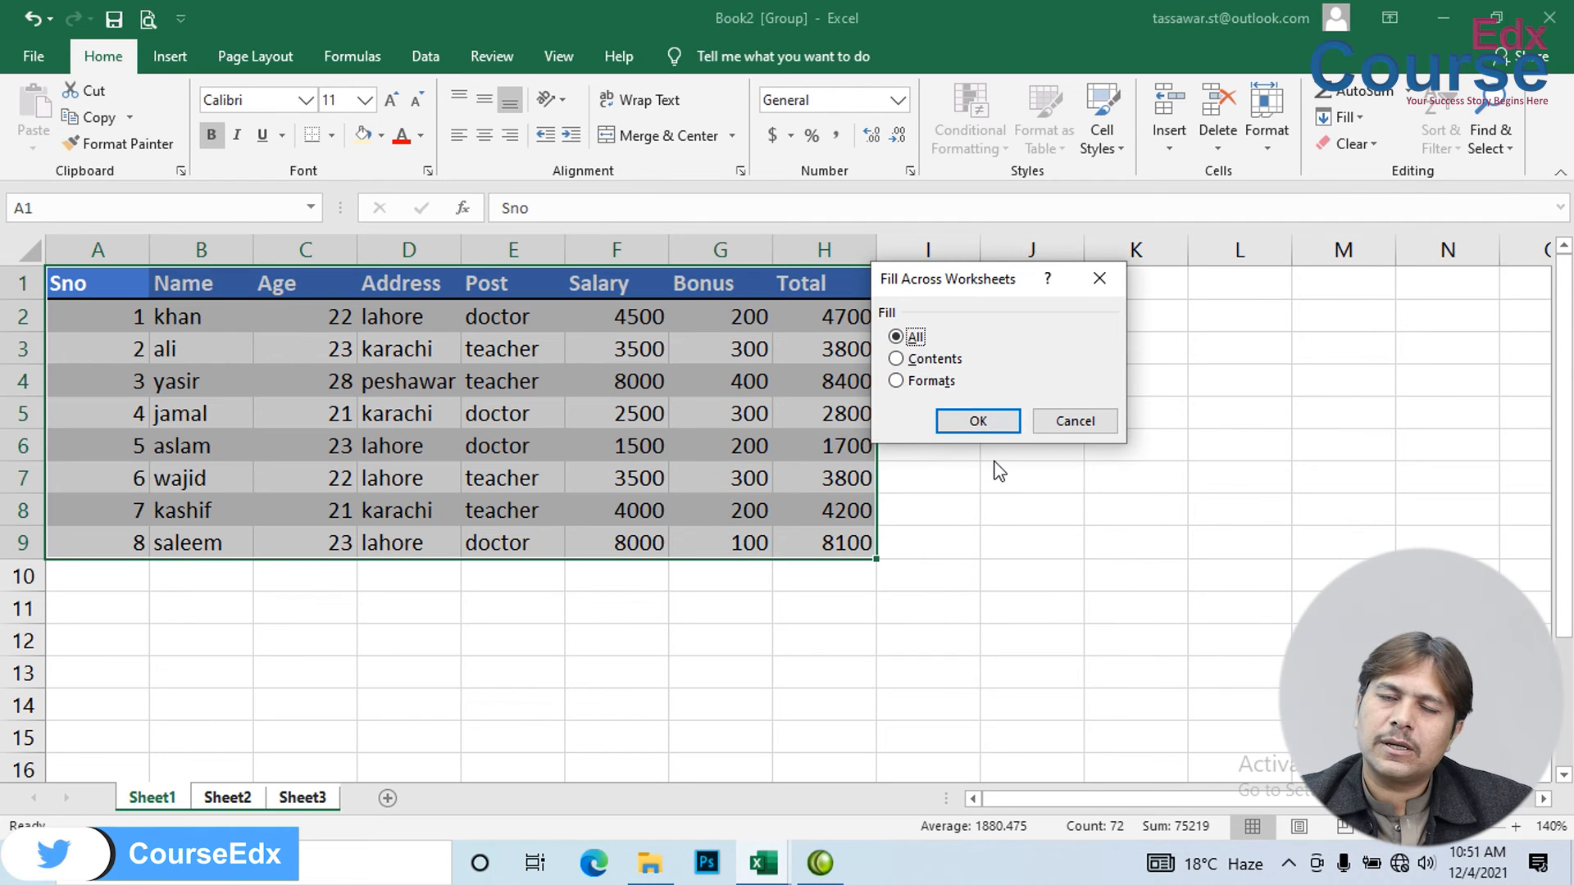
pyautogui.click(902, 359)
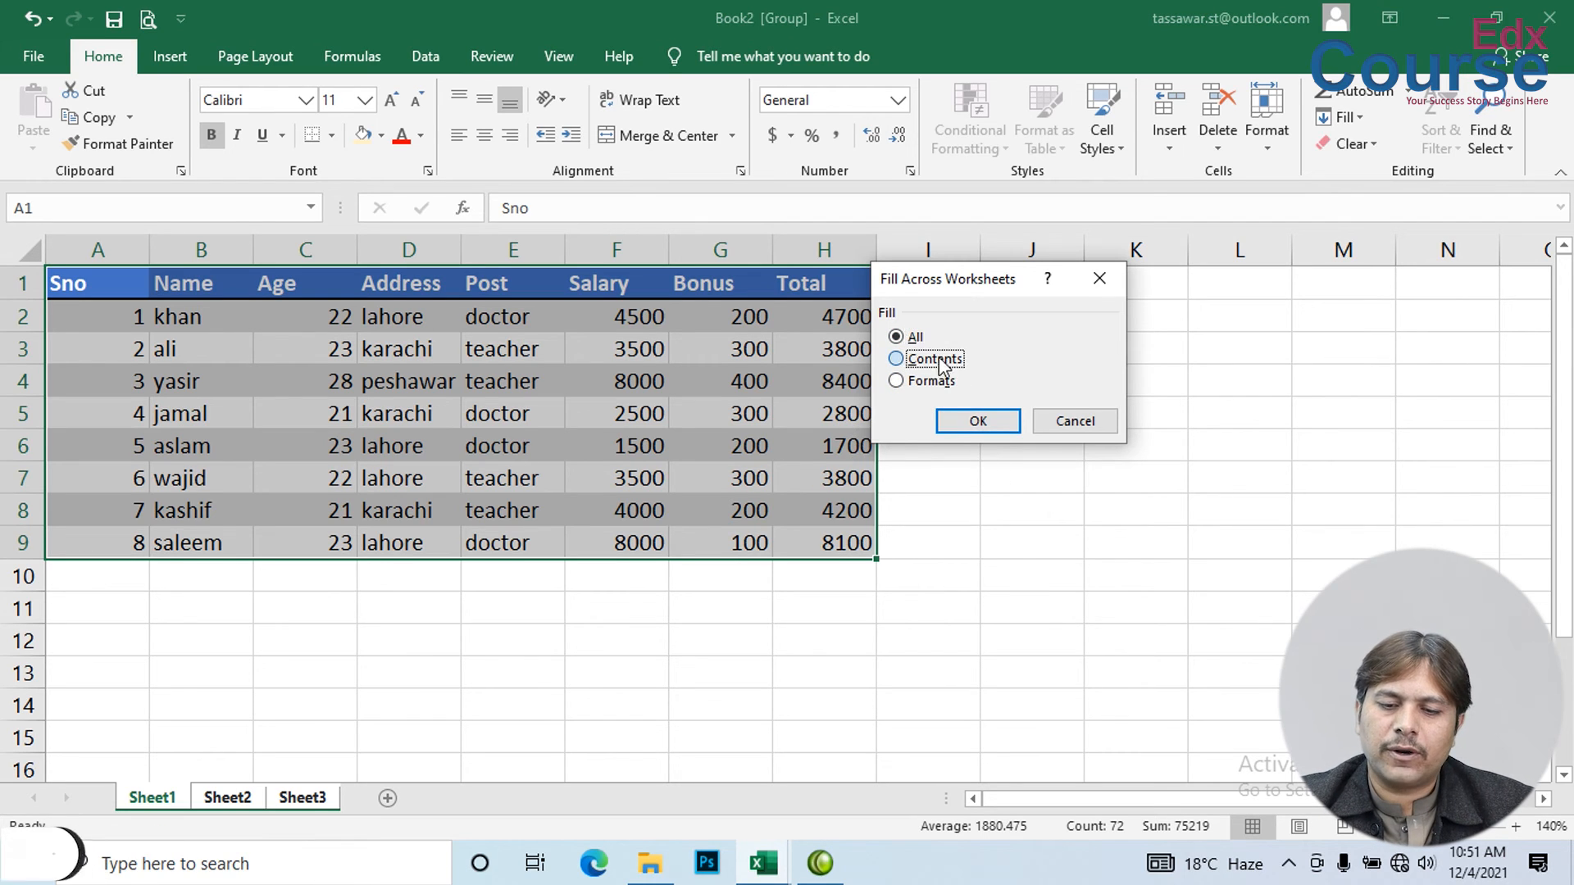
pyautogui.click(979, 422)
pyautogui.click(429, 383)
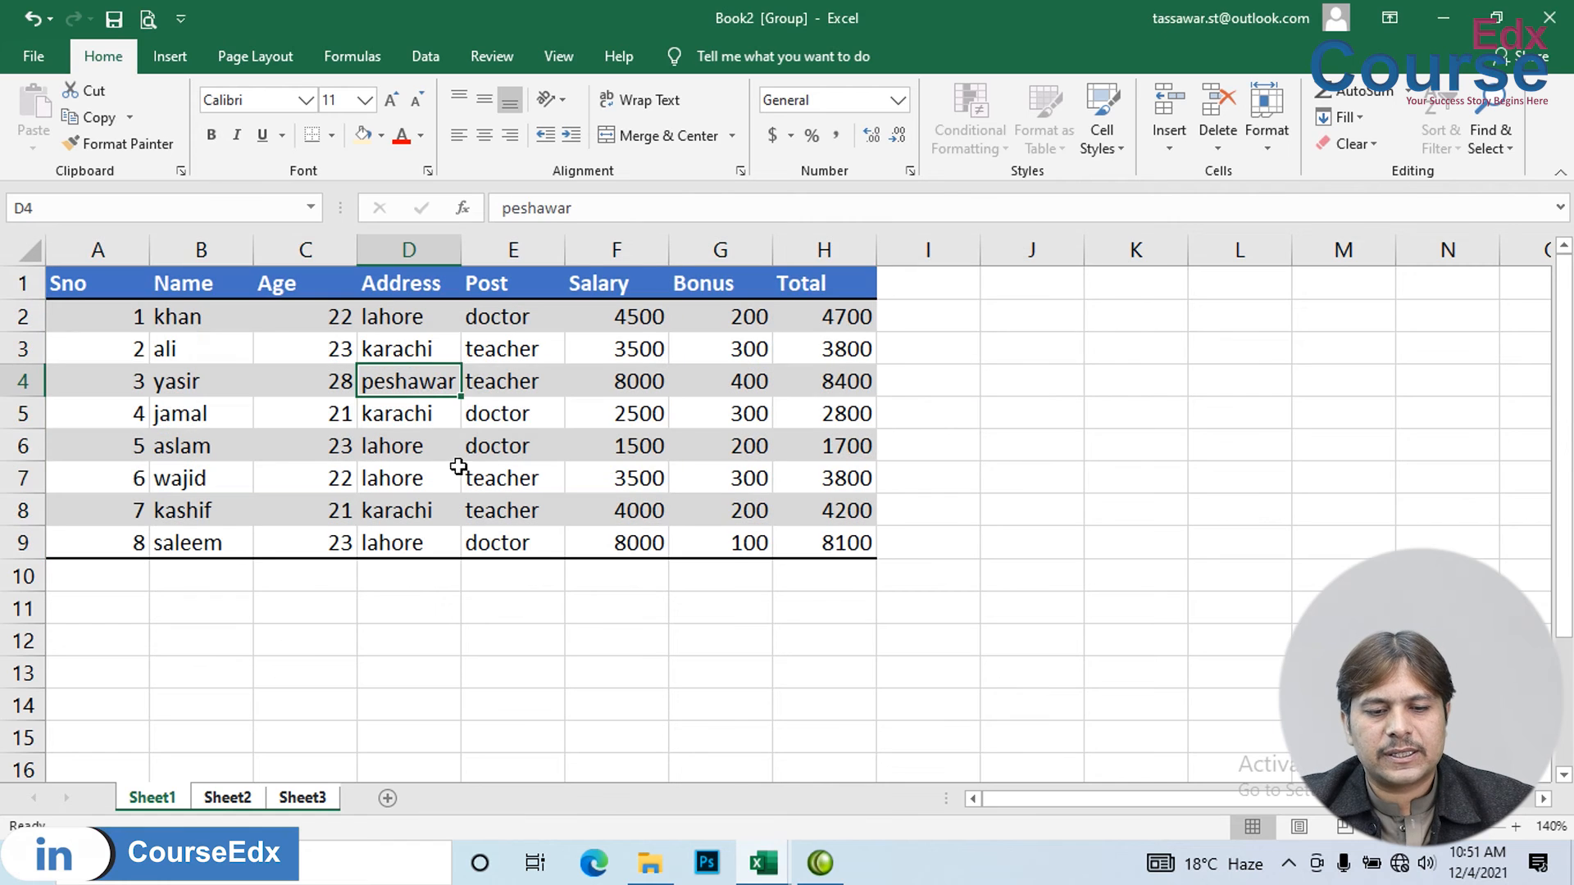
# - Check the filled data on Sheet2 and Sheet3, undo the contents fill, and return to Sheet1
pyautogui.click(228, 798)
pyautogui.click(541, 377)
pyautogui.click(632, 377)
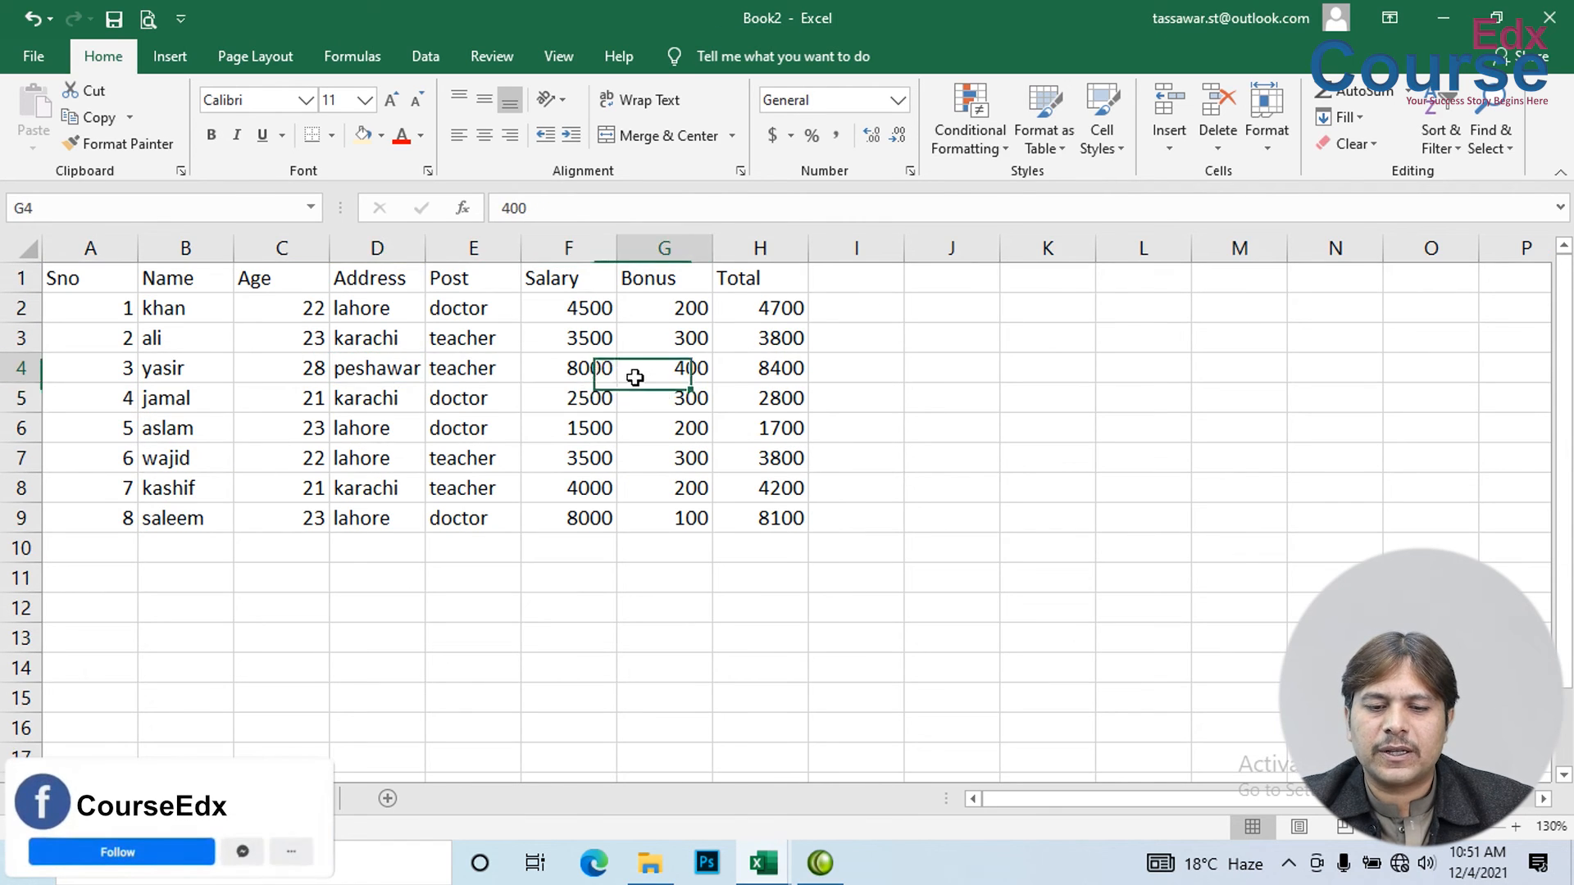
pyautogui.click(783, 374)
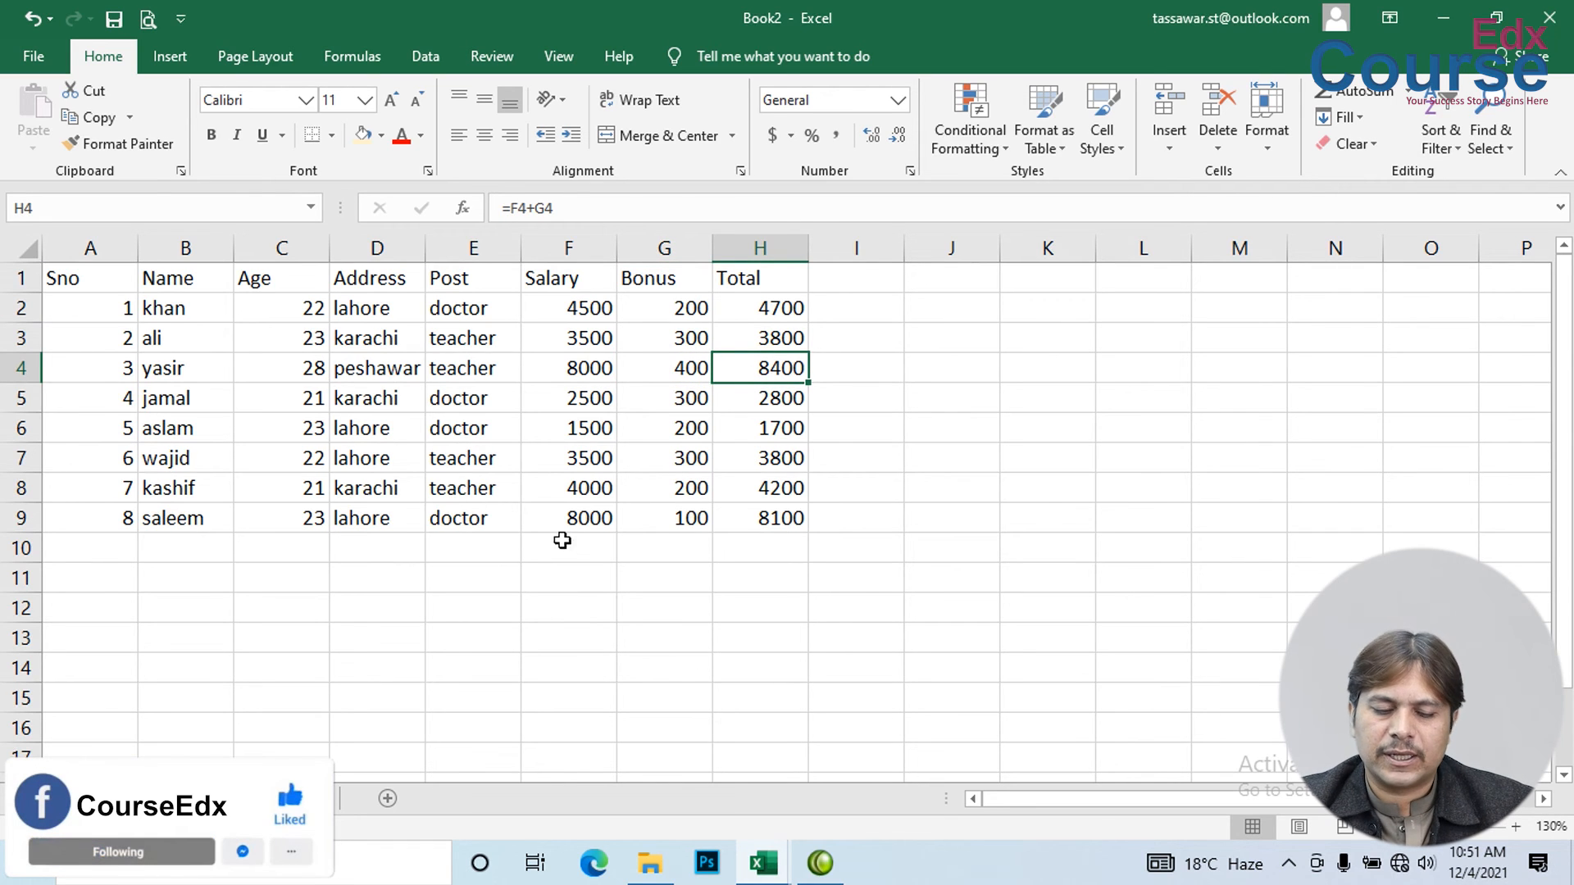
pyautogui.click(302, 799)
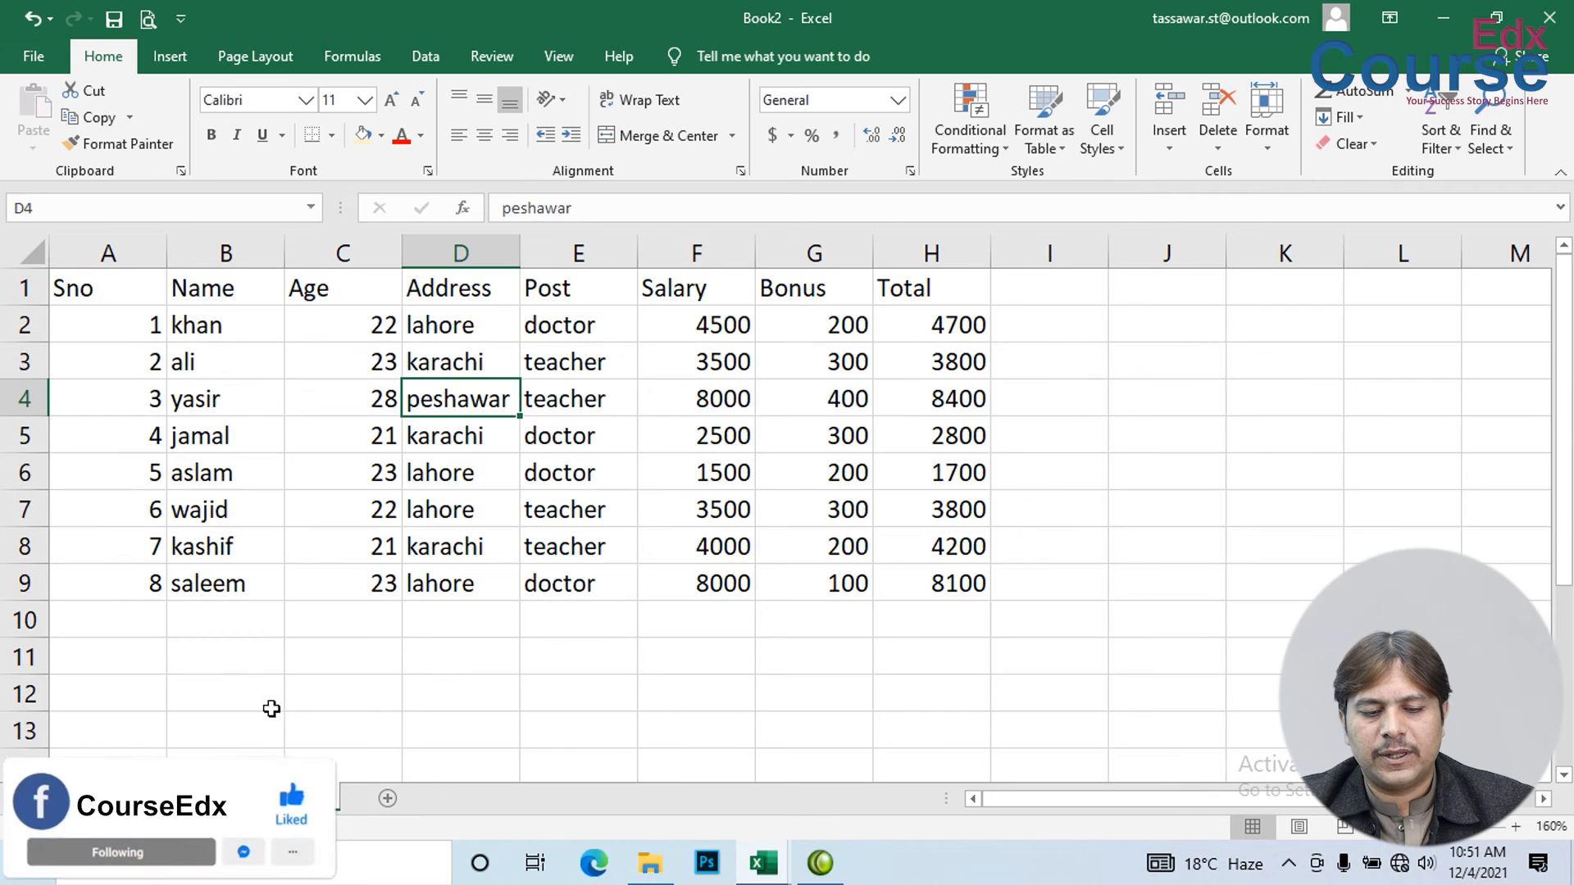
pyautogui.click(223, 802)
pyautogui.hotkey('ctrl', 'z')
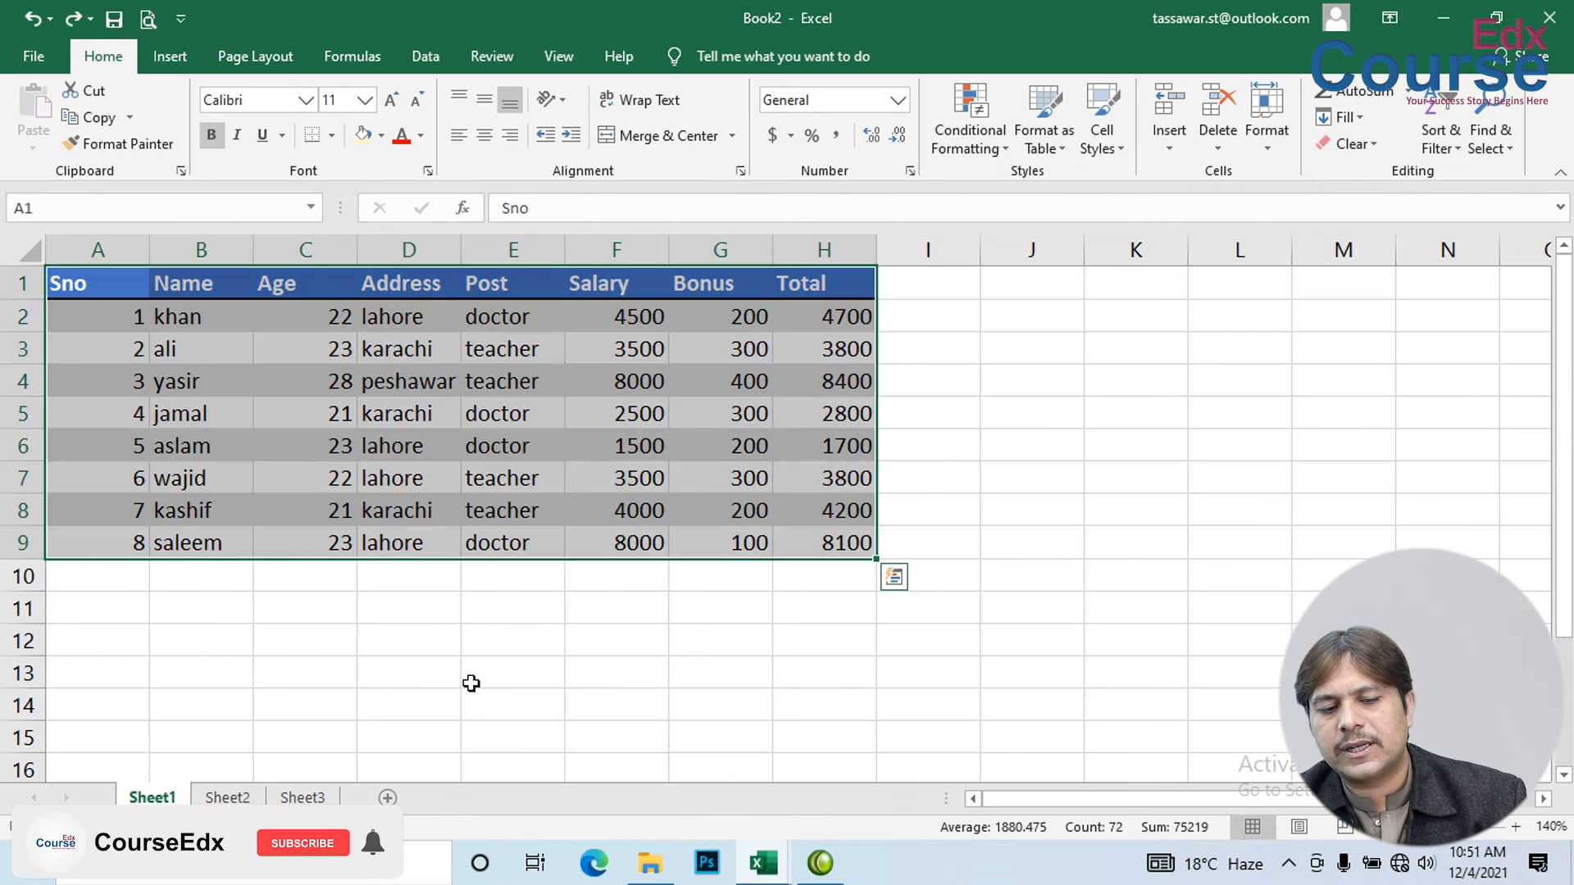
pyautogui.click(540, 660)
pyautogui.click(228, 799)
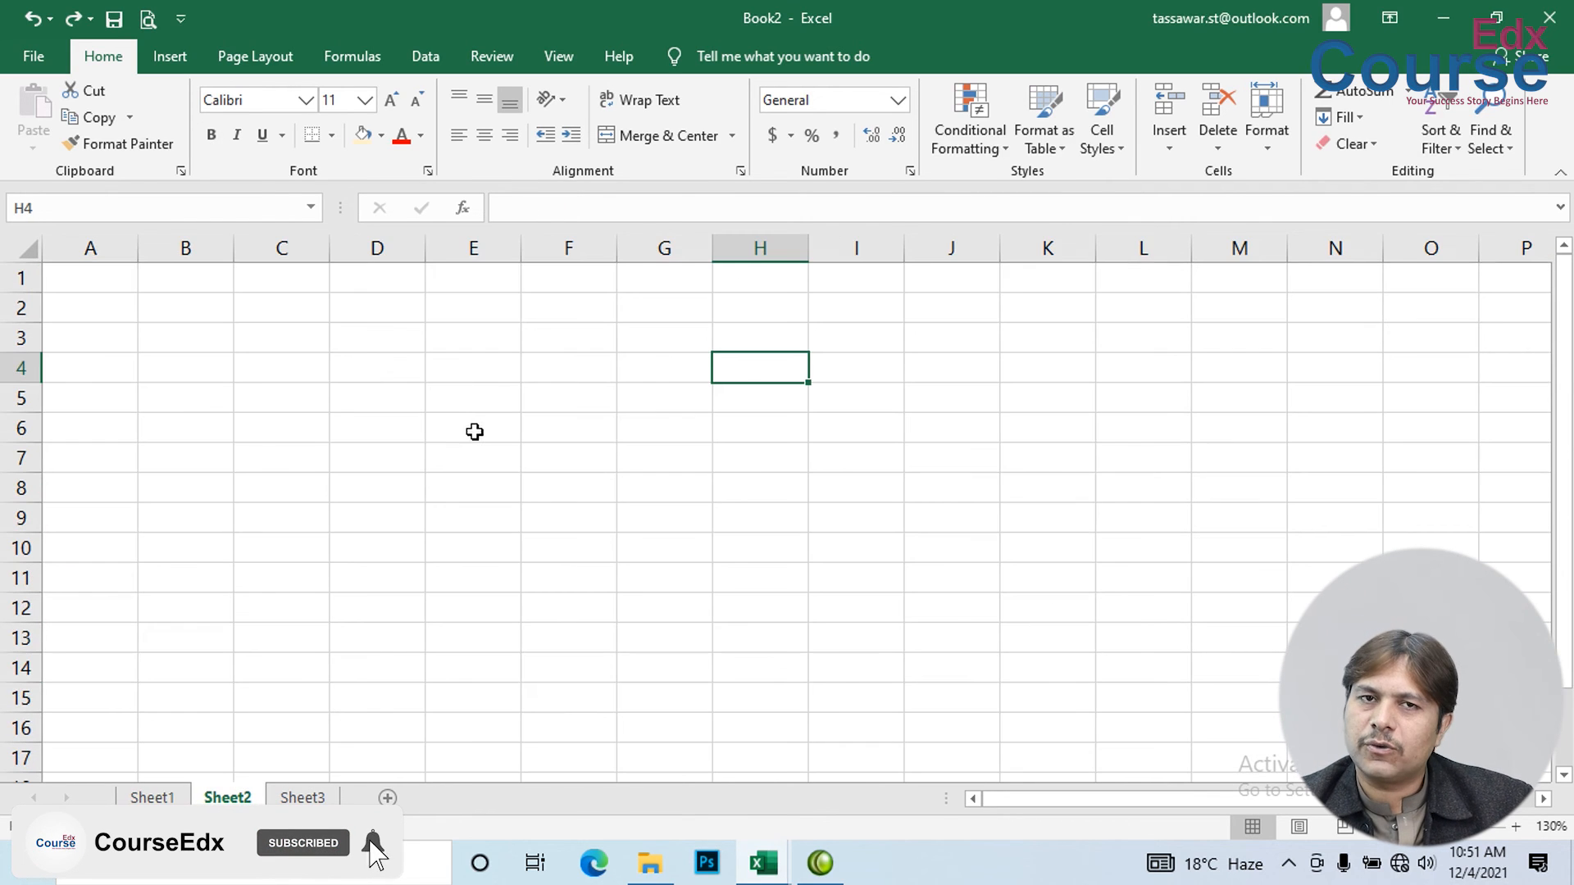
pyautogui.click(303, 798)
pyautogui.click(159, 798)
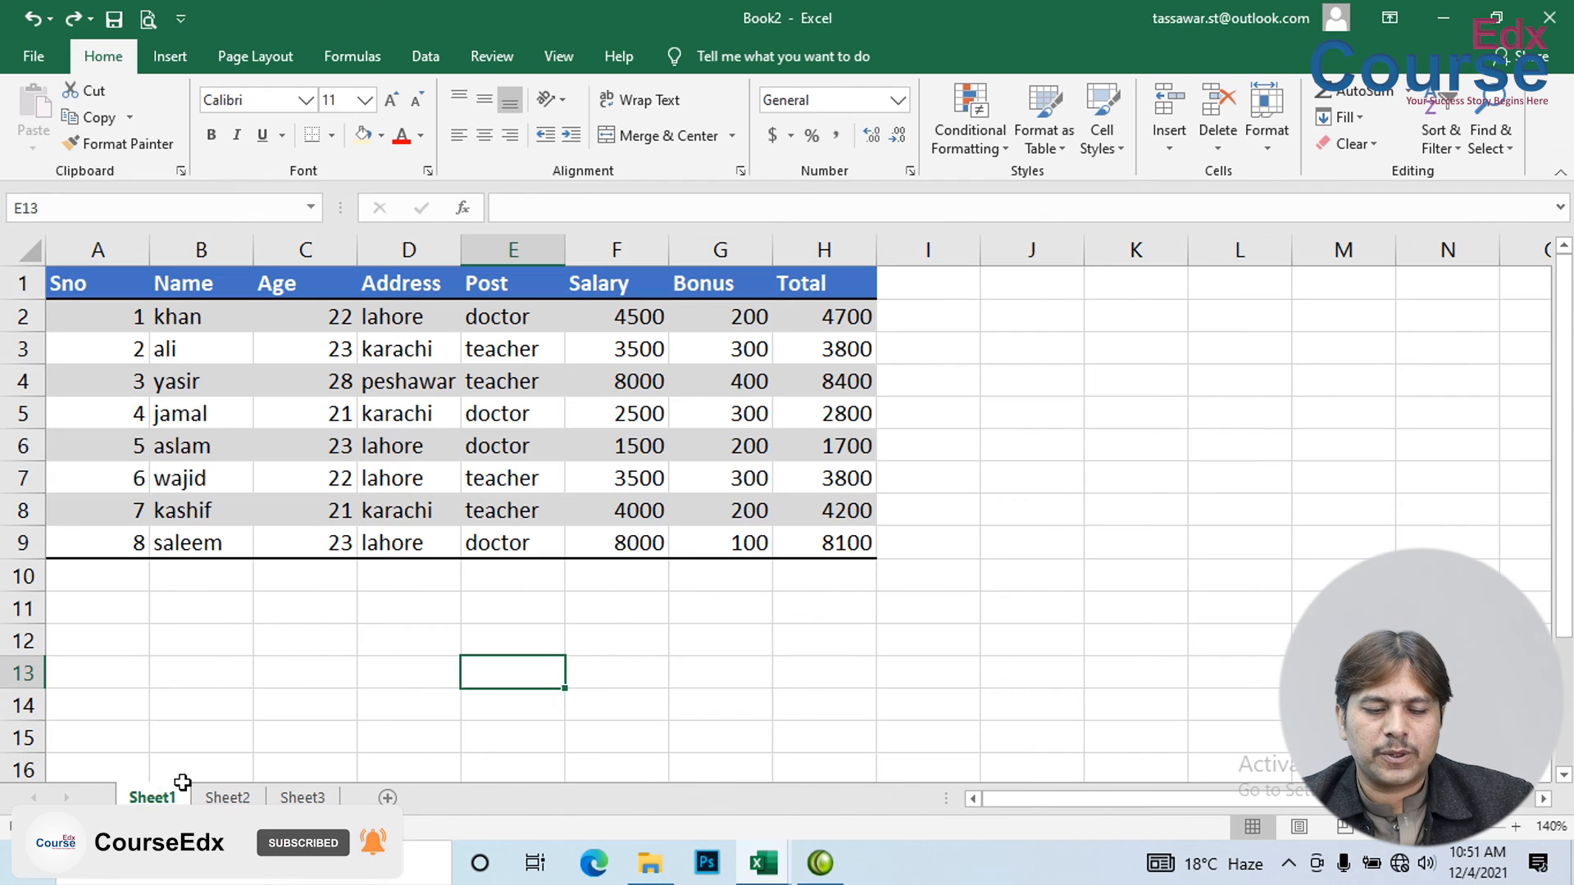
# - Reselect the employee data A1:H9 on Sheet1 and group all three worksheets again
pyautogui.moveTo(852, 543); pyautogui.dragTo(4, 261)
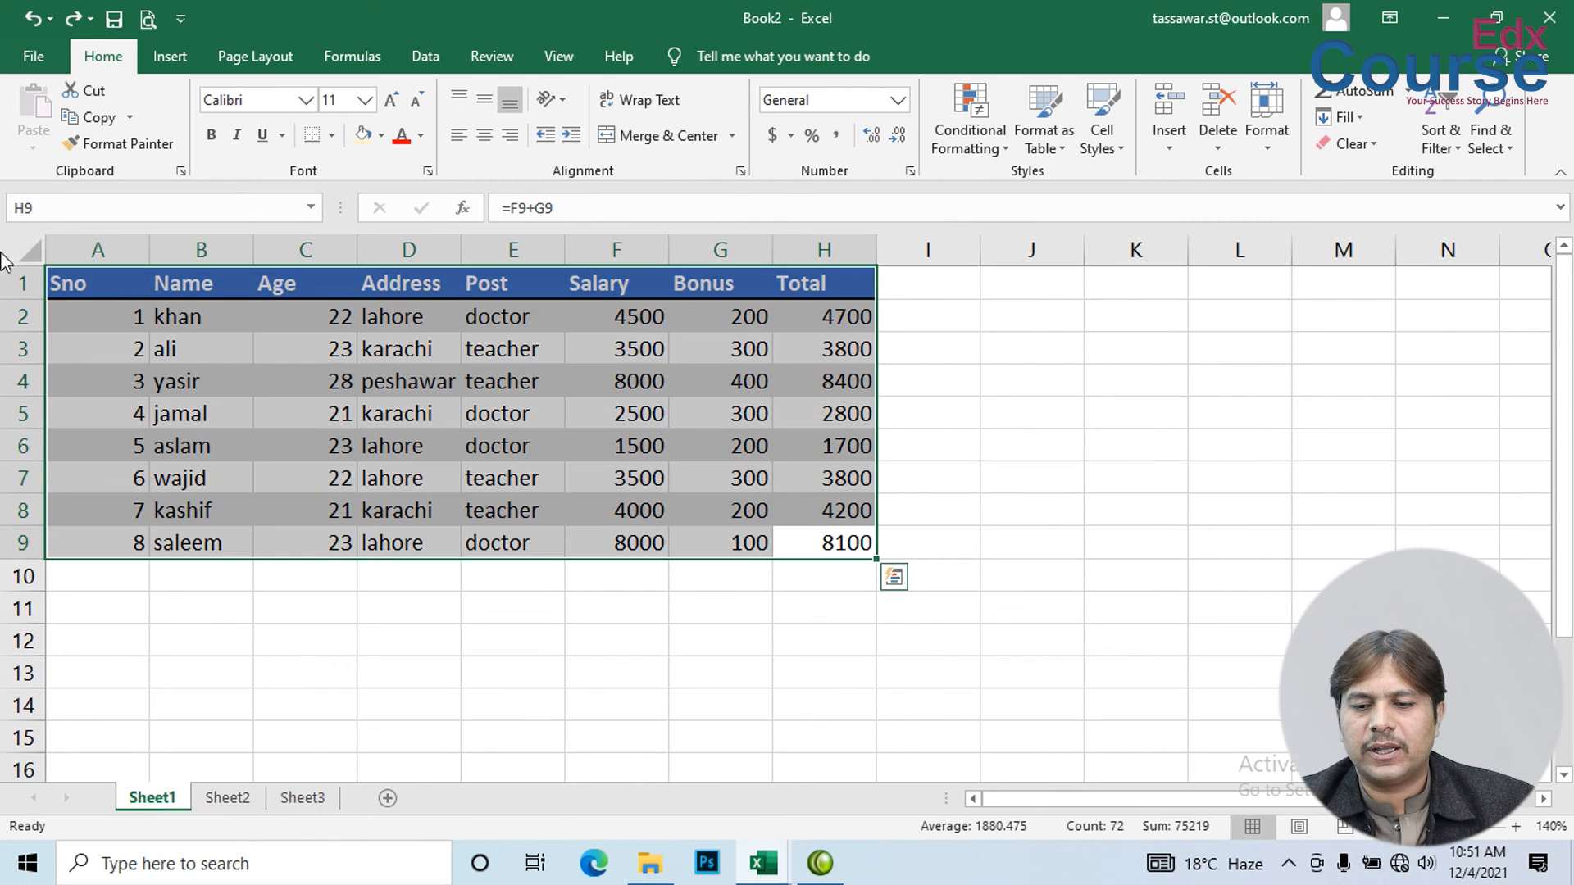
pyautogui.click(1351, 117)
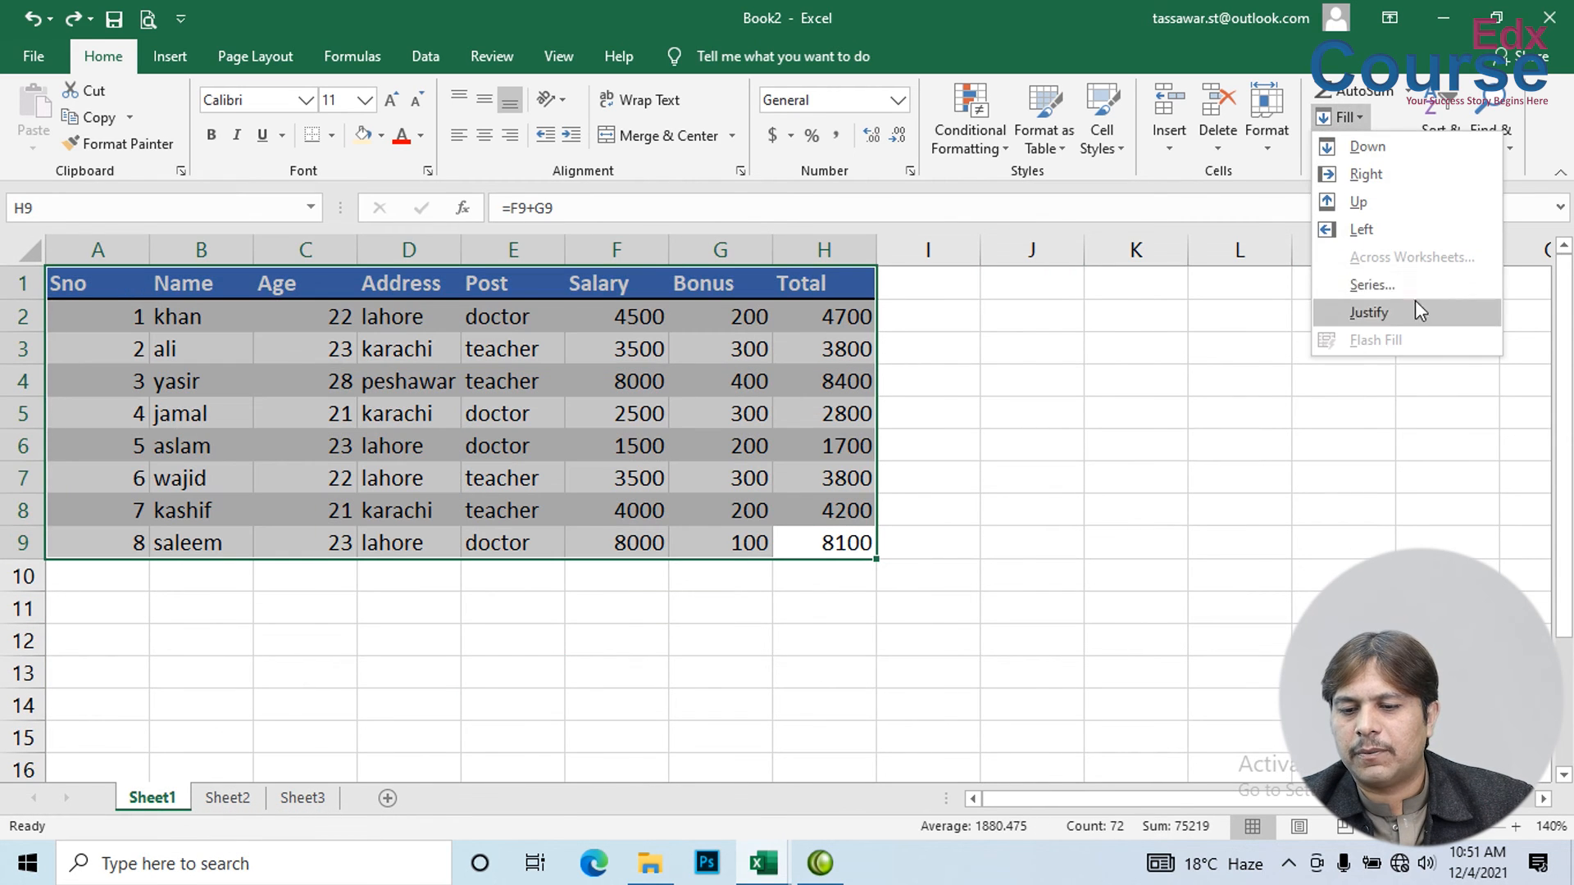
pyautogui.click(1001, 511)
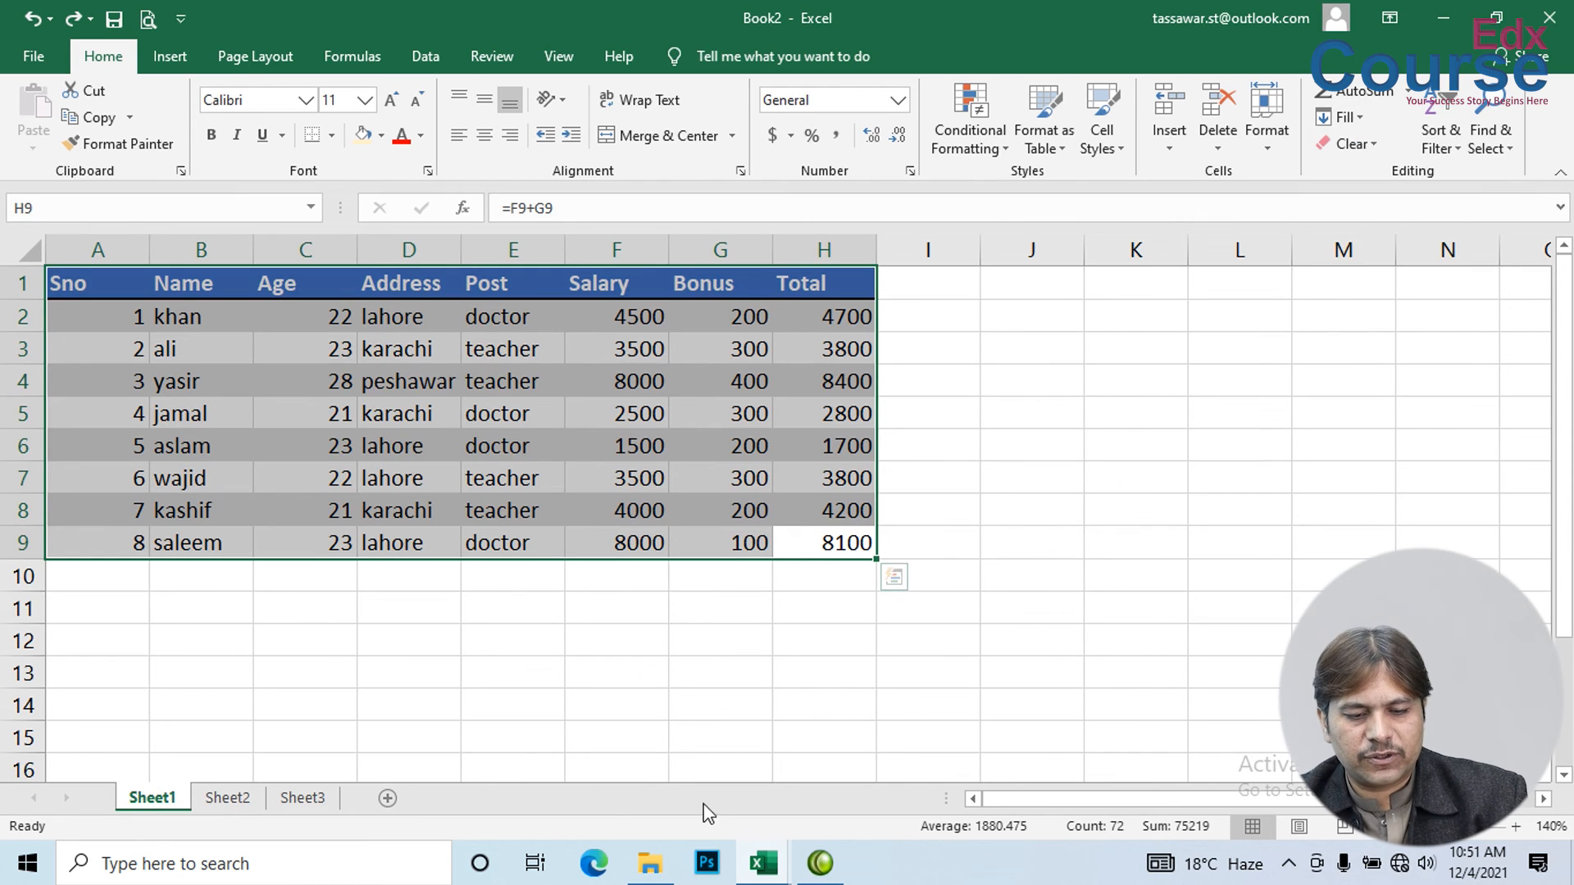
pyautogui.keyDown('shift'); pyautogui.click(312, 798); pyautogui.keyUp('shift')
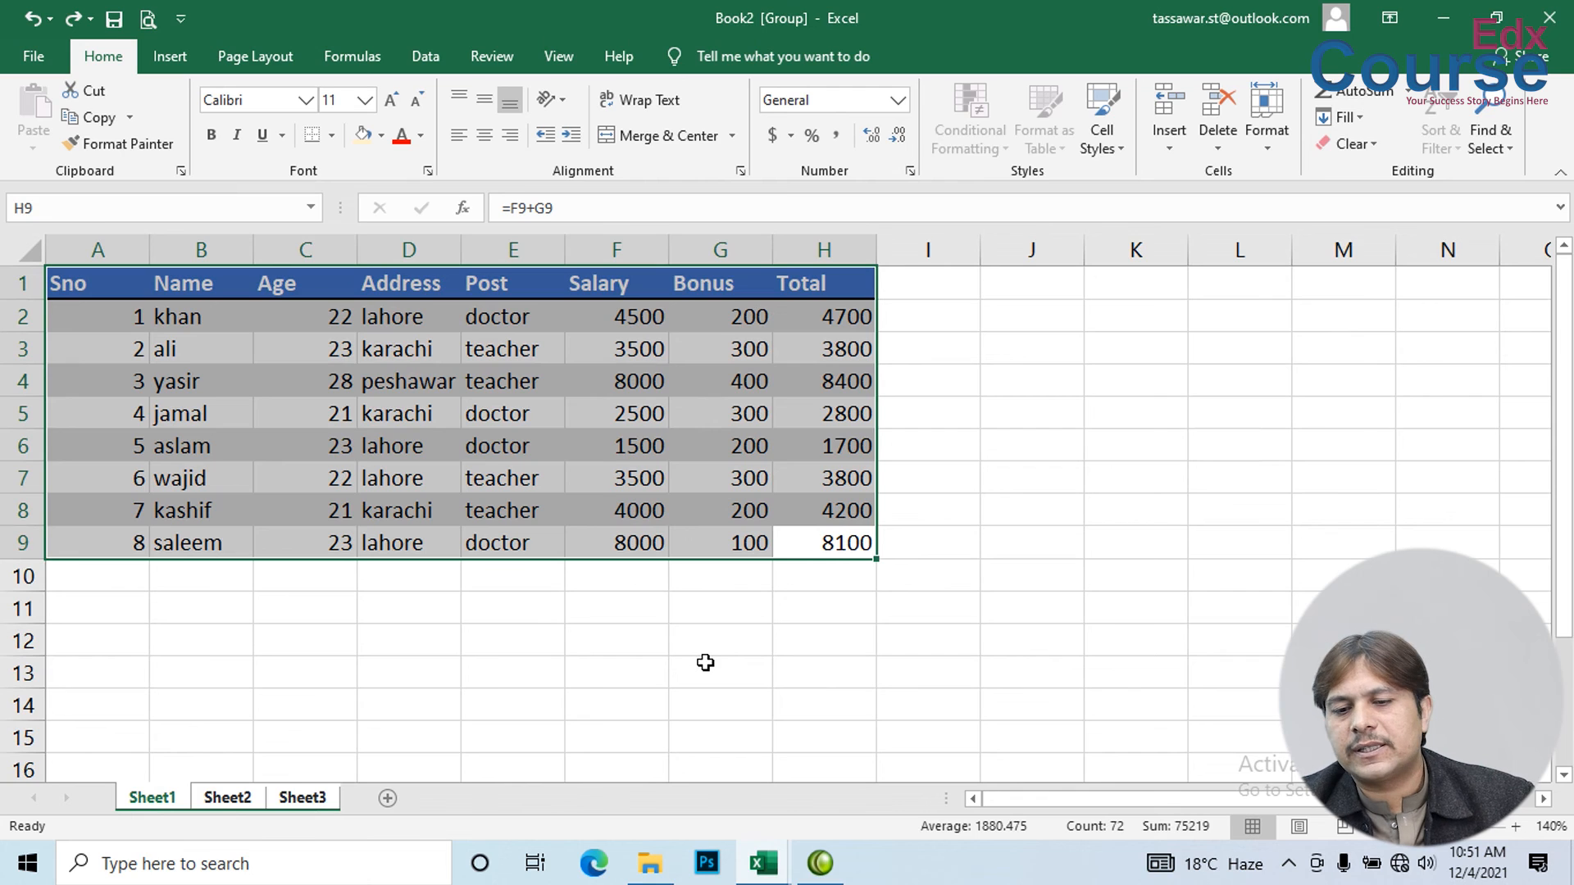
# - Fill only the formats of the selected employee data across the grouped worksheets
pyautogui.click(1279, 127)
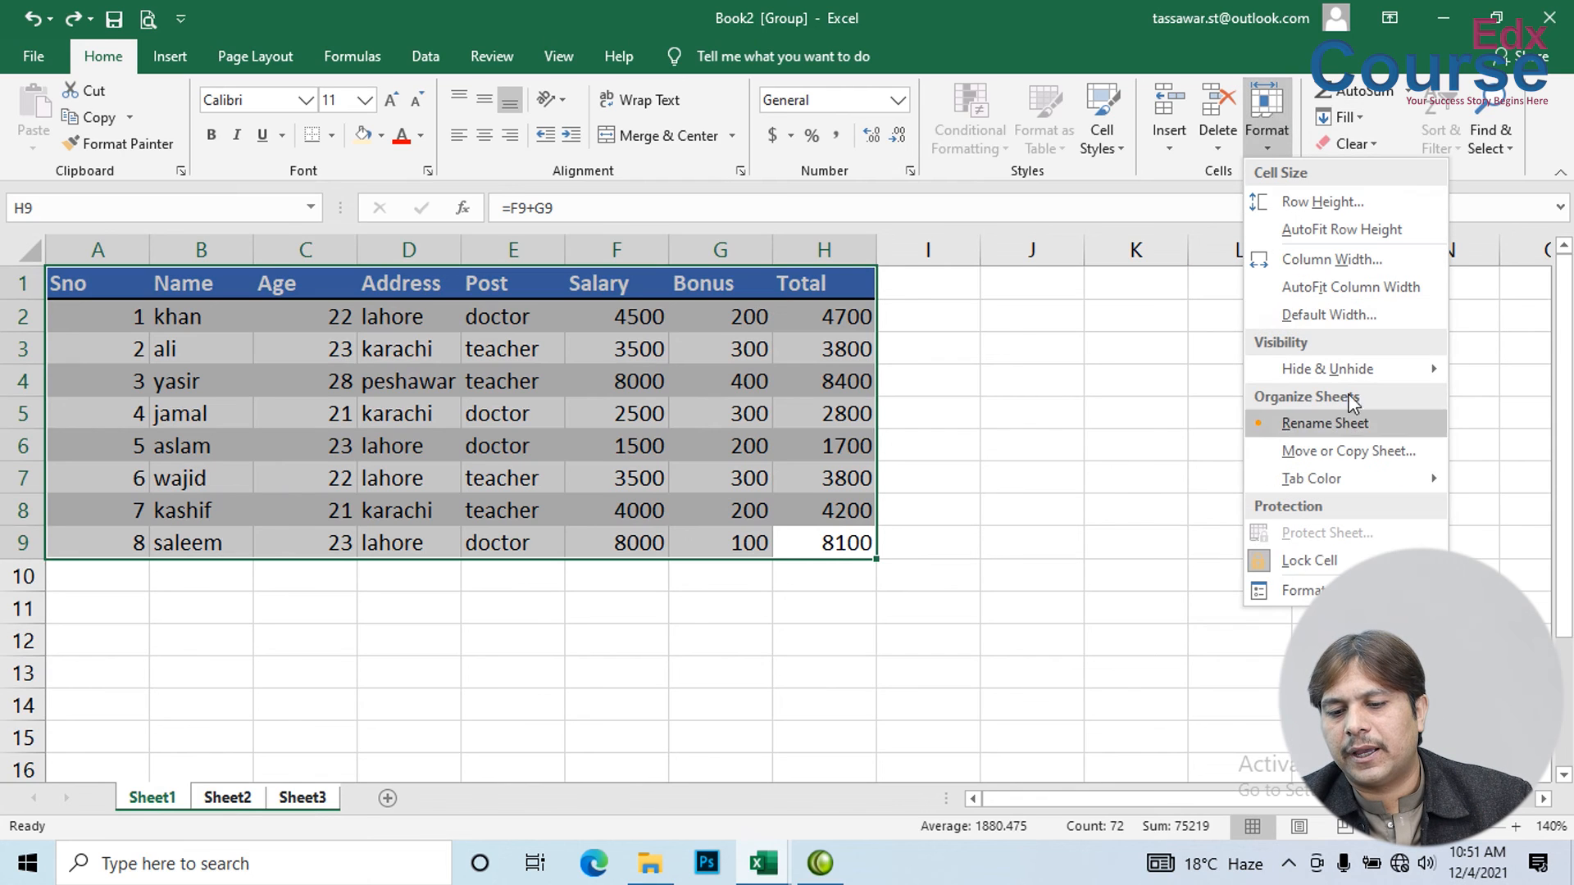
pyautogui.click(1275, 112)
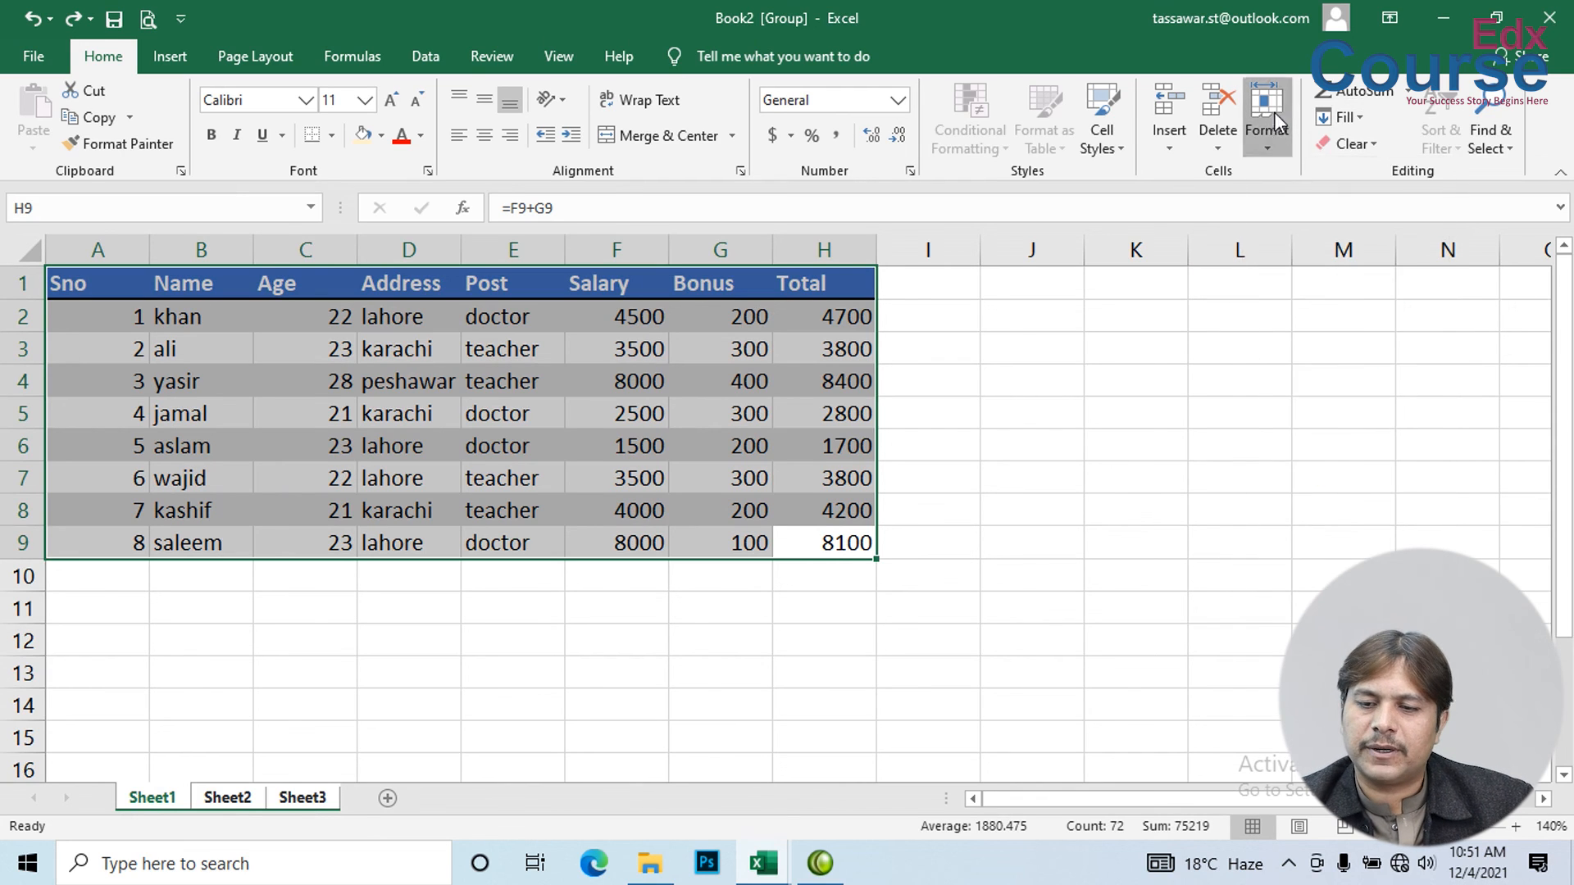
pyautogui.click(1358, 121)
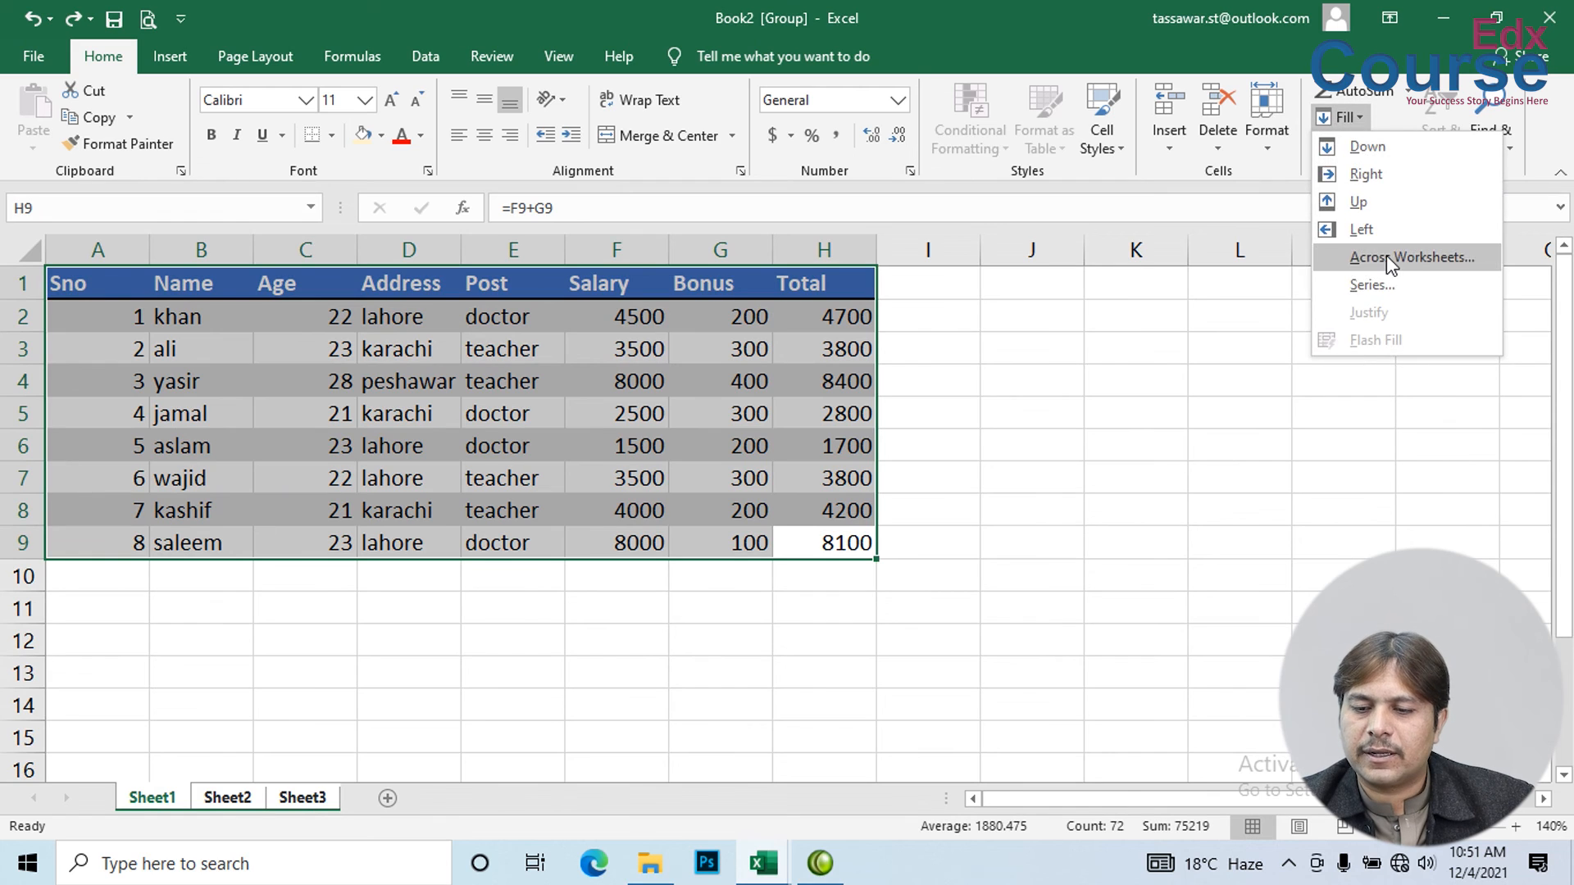
pyautogui.click(1386, 256)
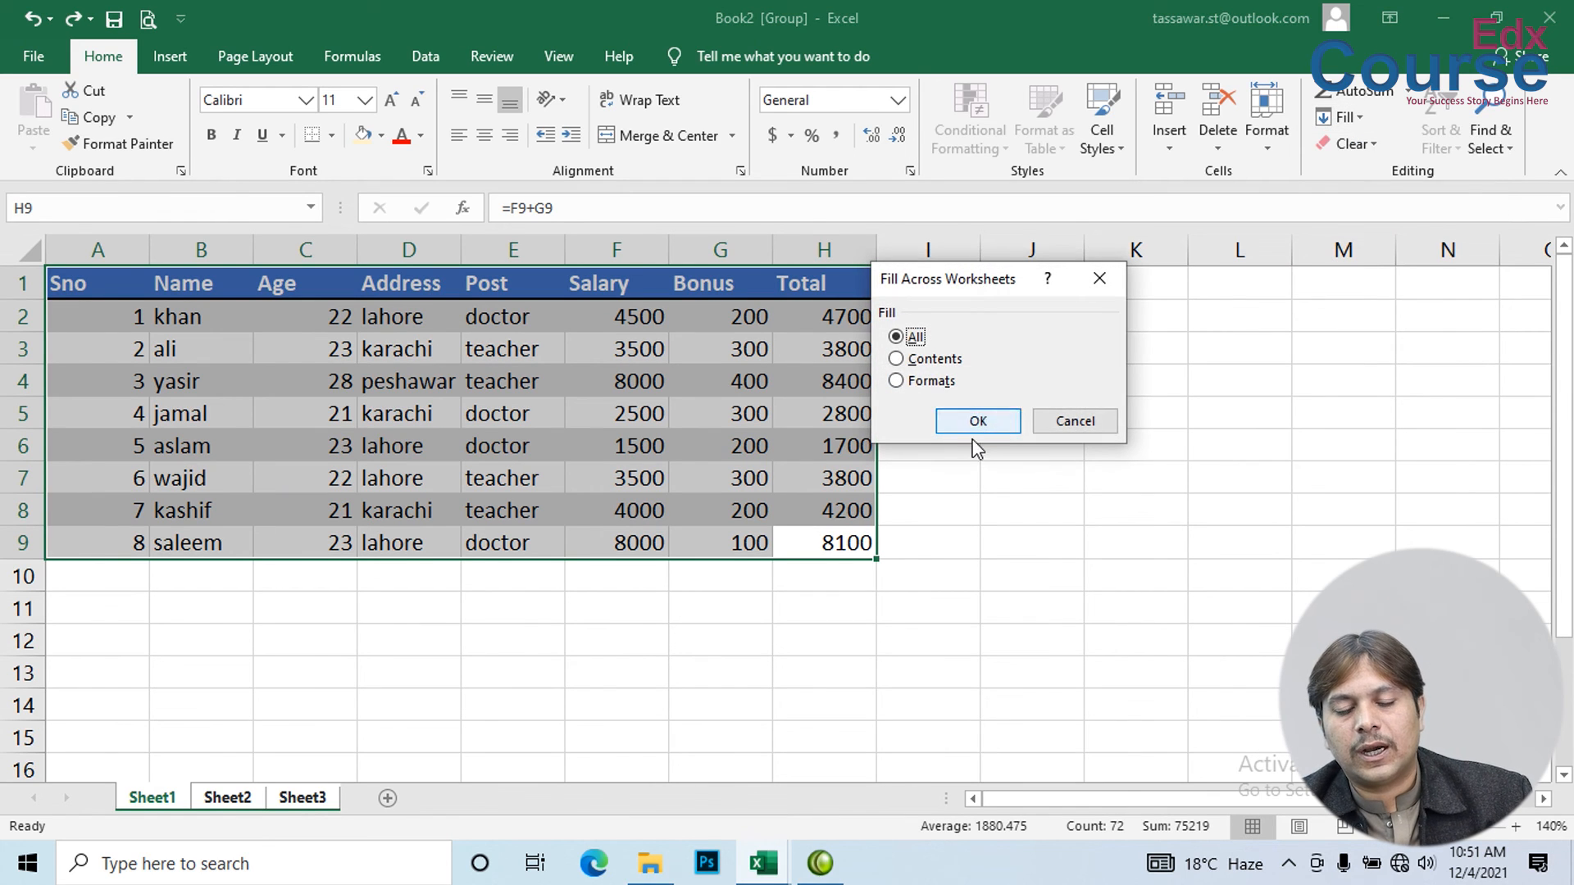
pyautogui.click(928, 361)
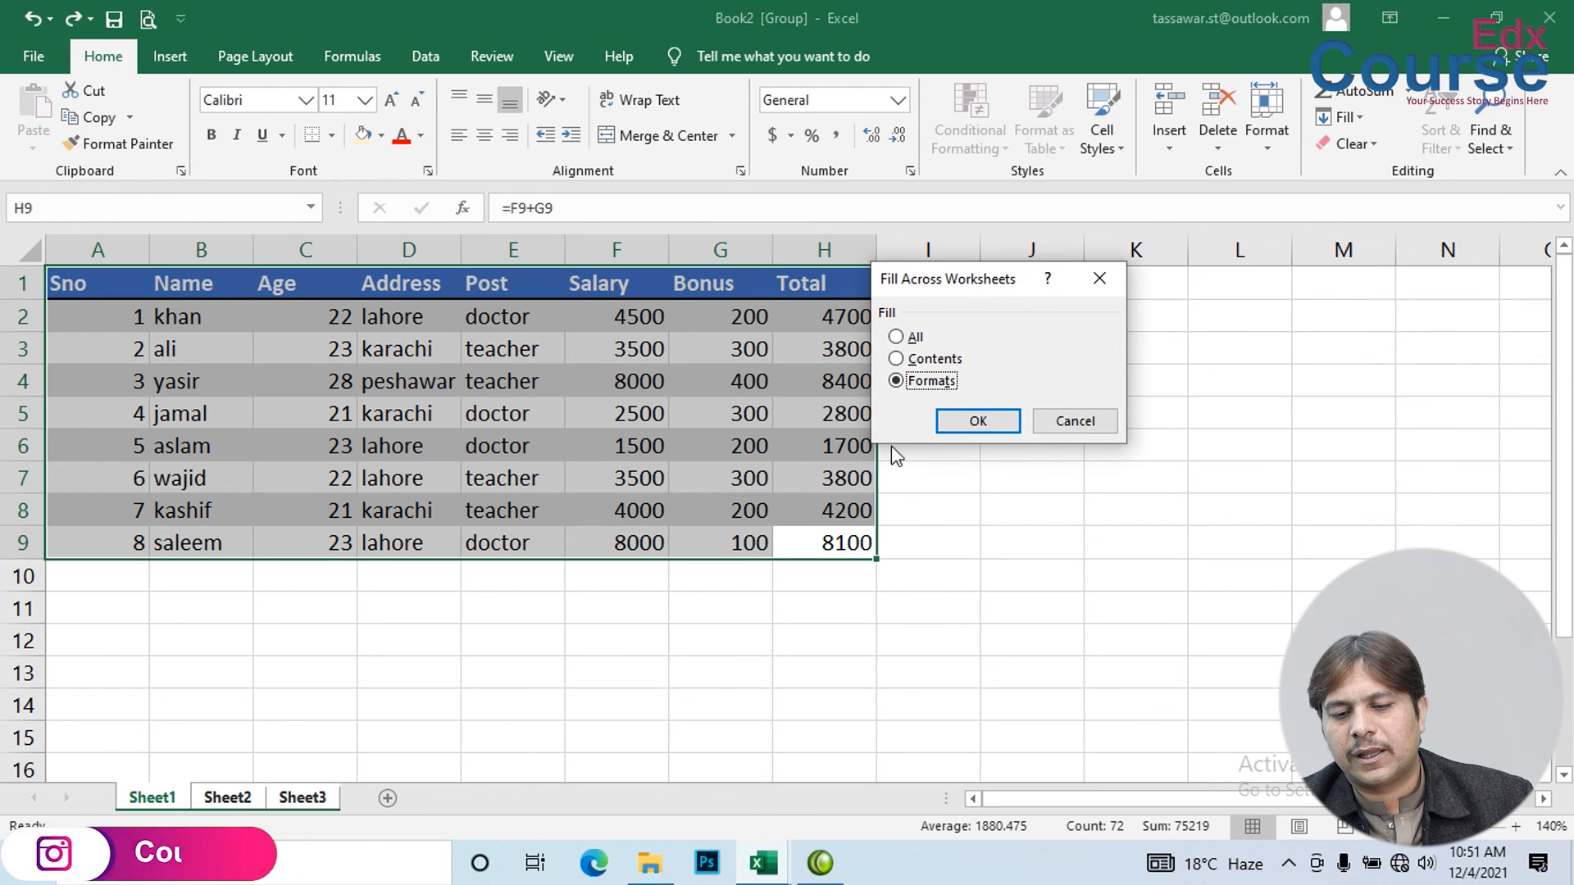
pyautogui.click(977, 422)
pyautogui.click(431, 444)
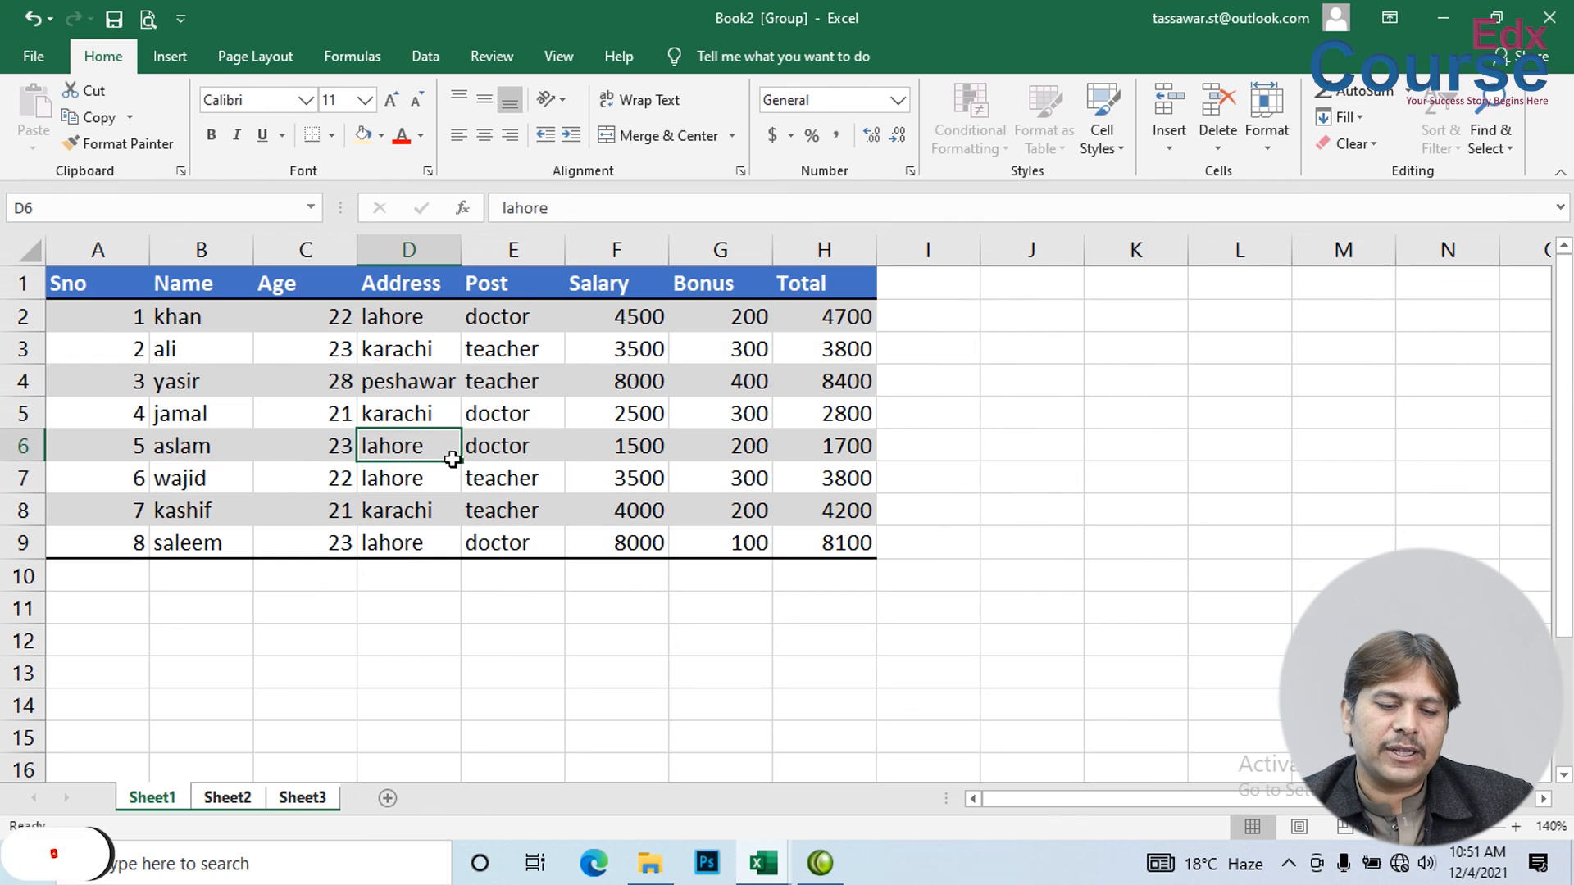
# - Check the filled formatting on Sheet2 and Sheet3, and undo the formats fill
pyautogui.click(224, 798)
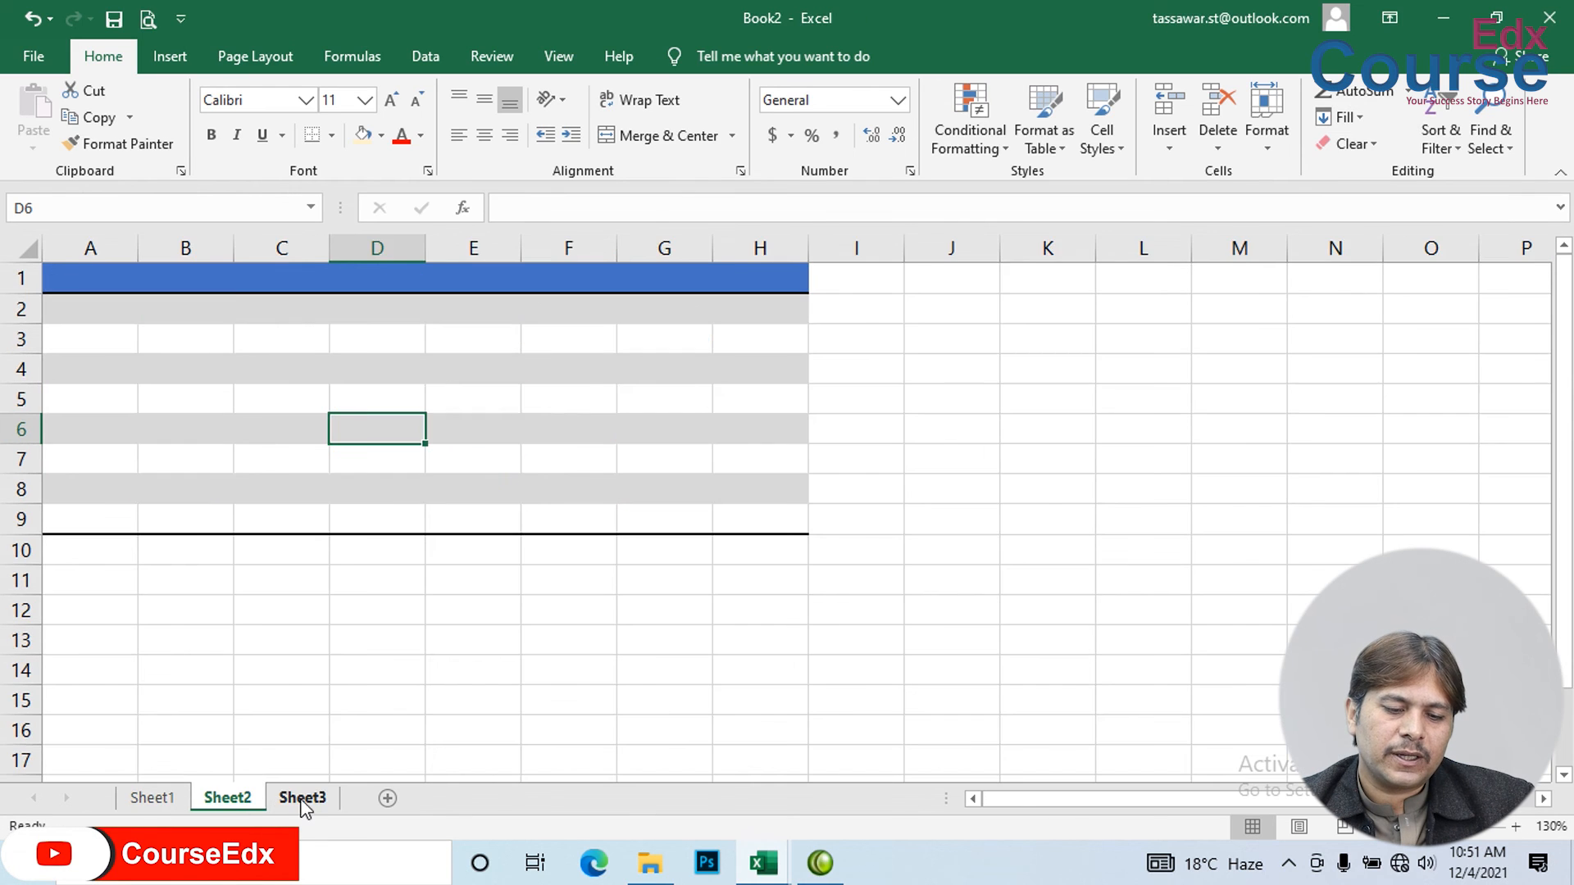
pyautogui.click(299, 800)
pyautogui.click(224, 799)
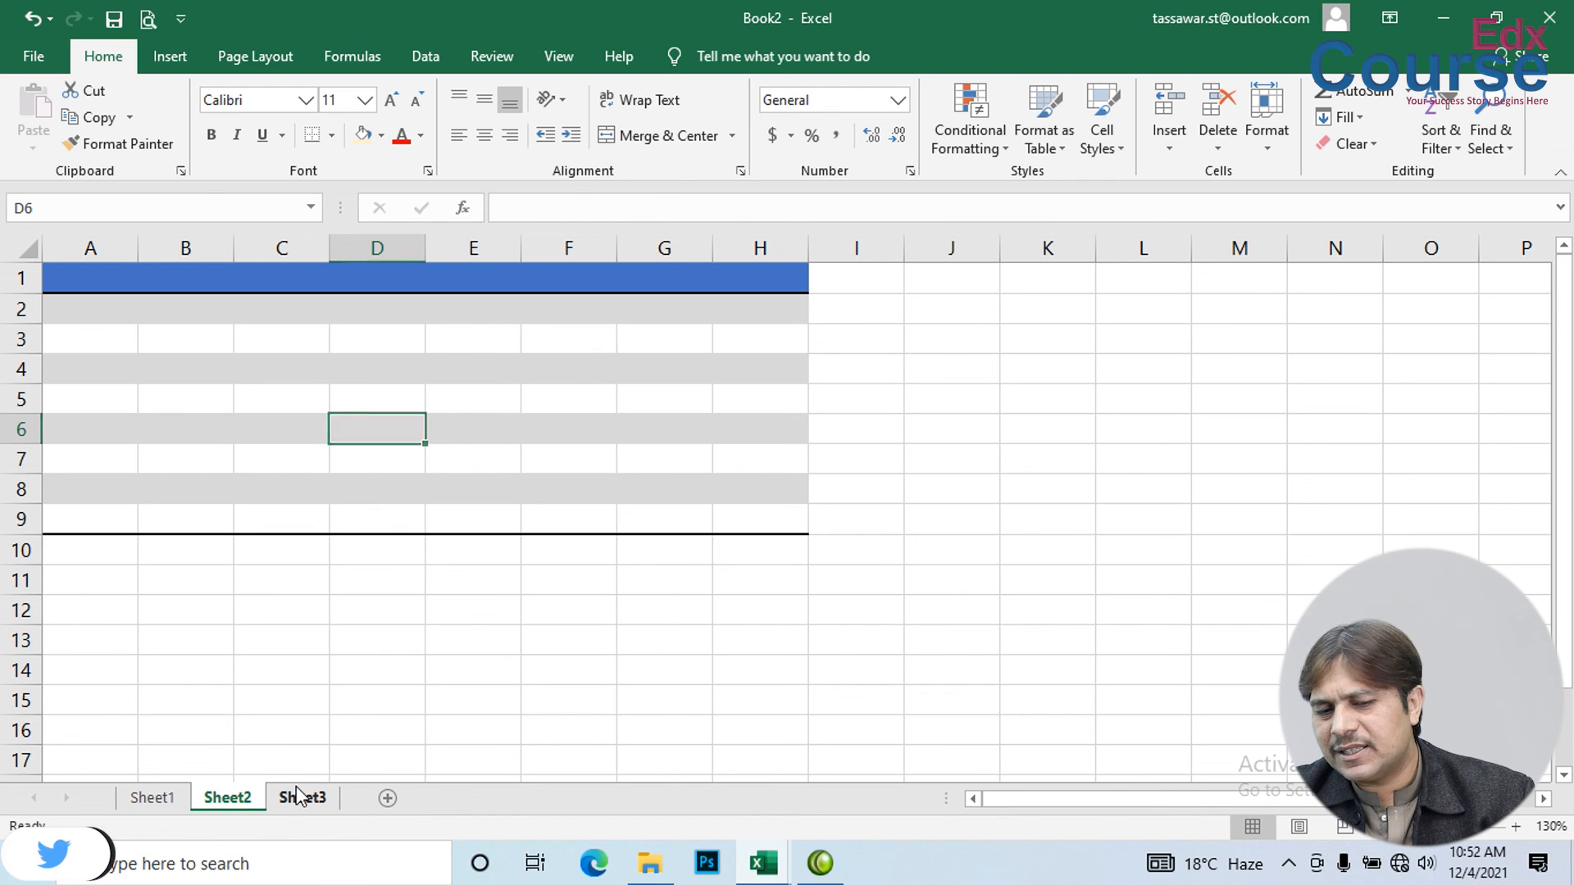
pyautogui.hotkey('ctrl', 'pageup')
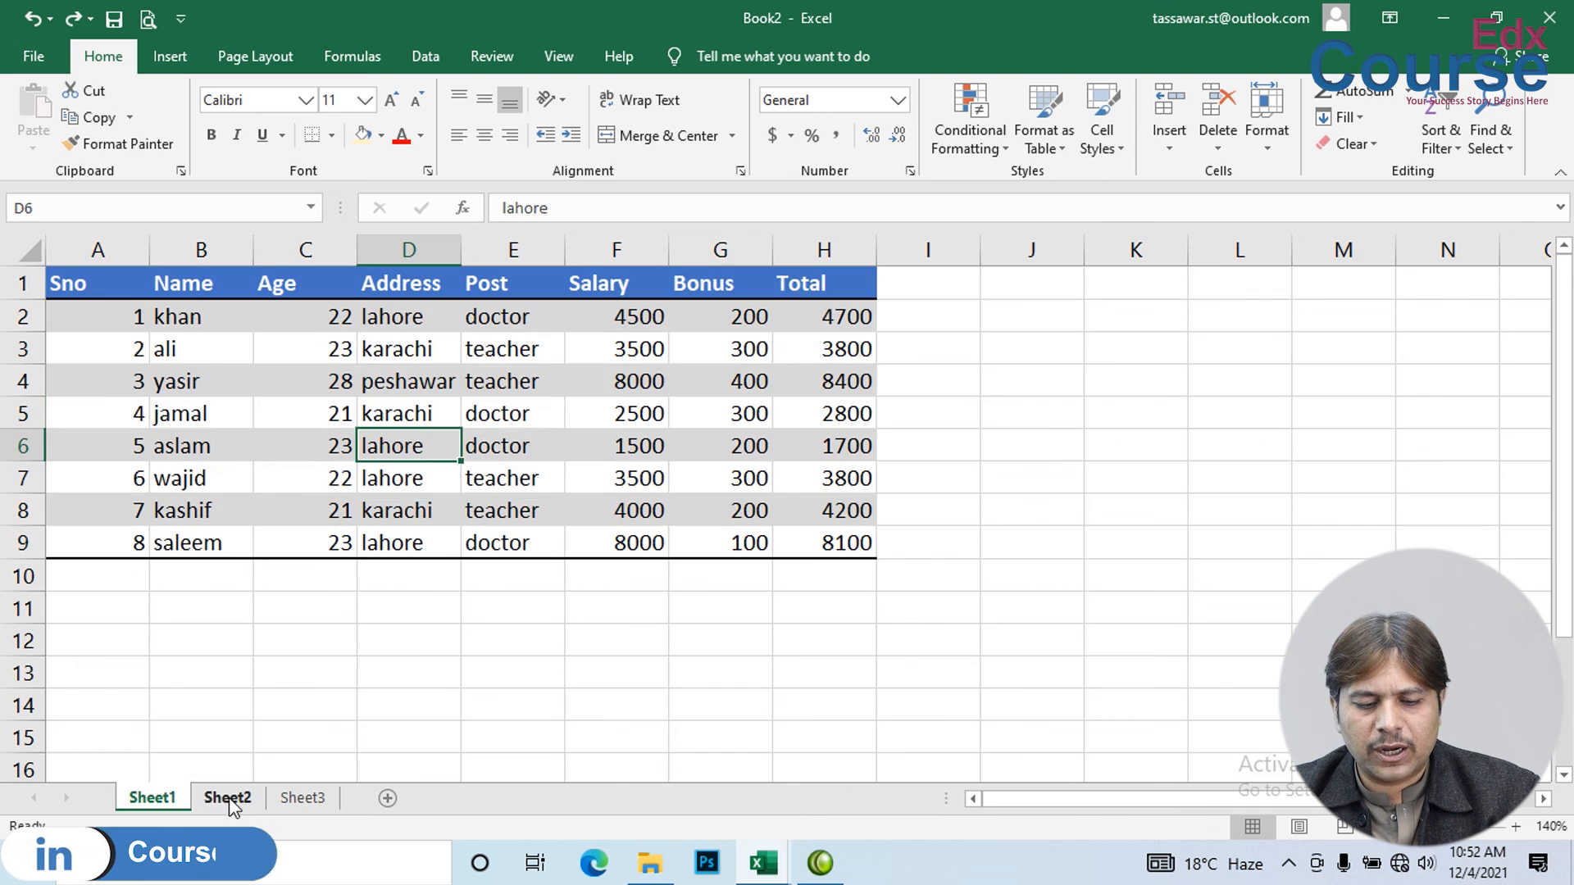
# - Select the employee data A1:H9 on Sheet1 and group Sheet1 through Sheet3 for another fill
pyautogui.click(299, 800)
pyautogui.click(220, 797)
pyautogui.click(182, 802)
pyautogui.click(424, 710)
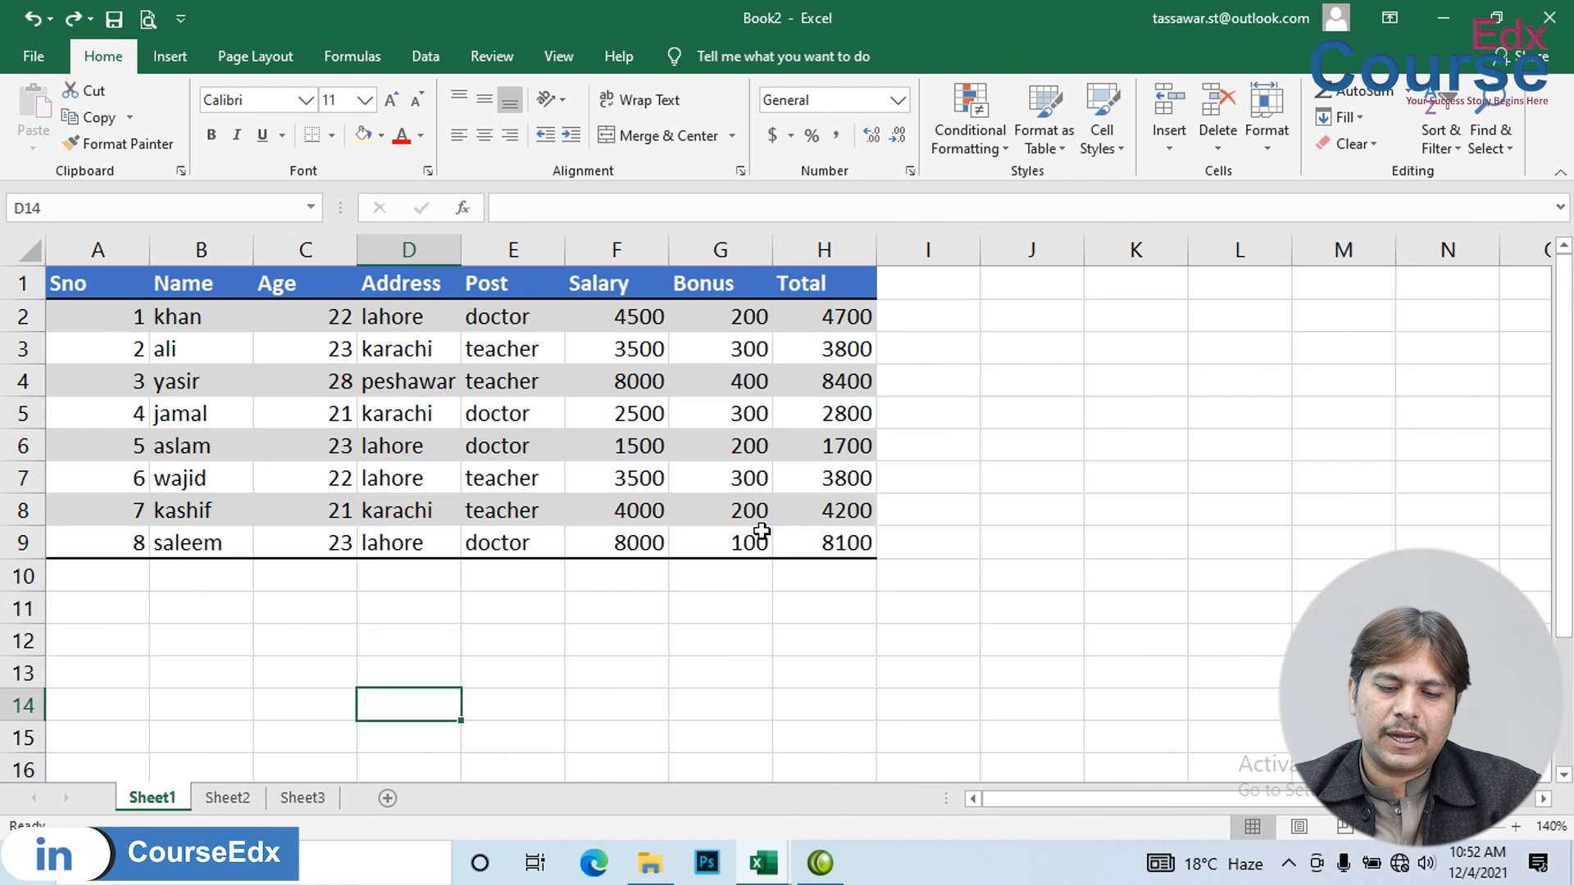
pyautogui.moveTo(844, 543); pyautogui.dragTo(65, 283)
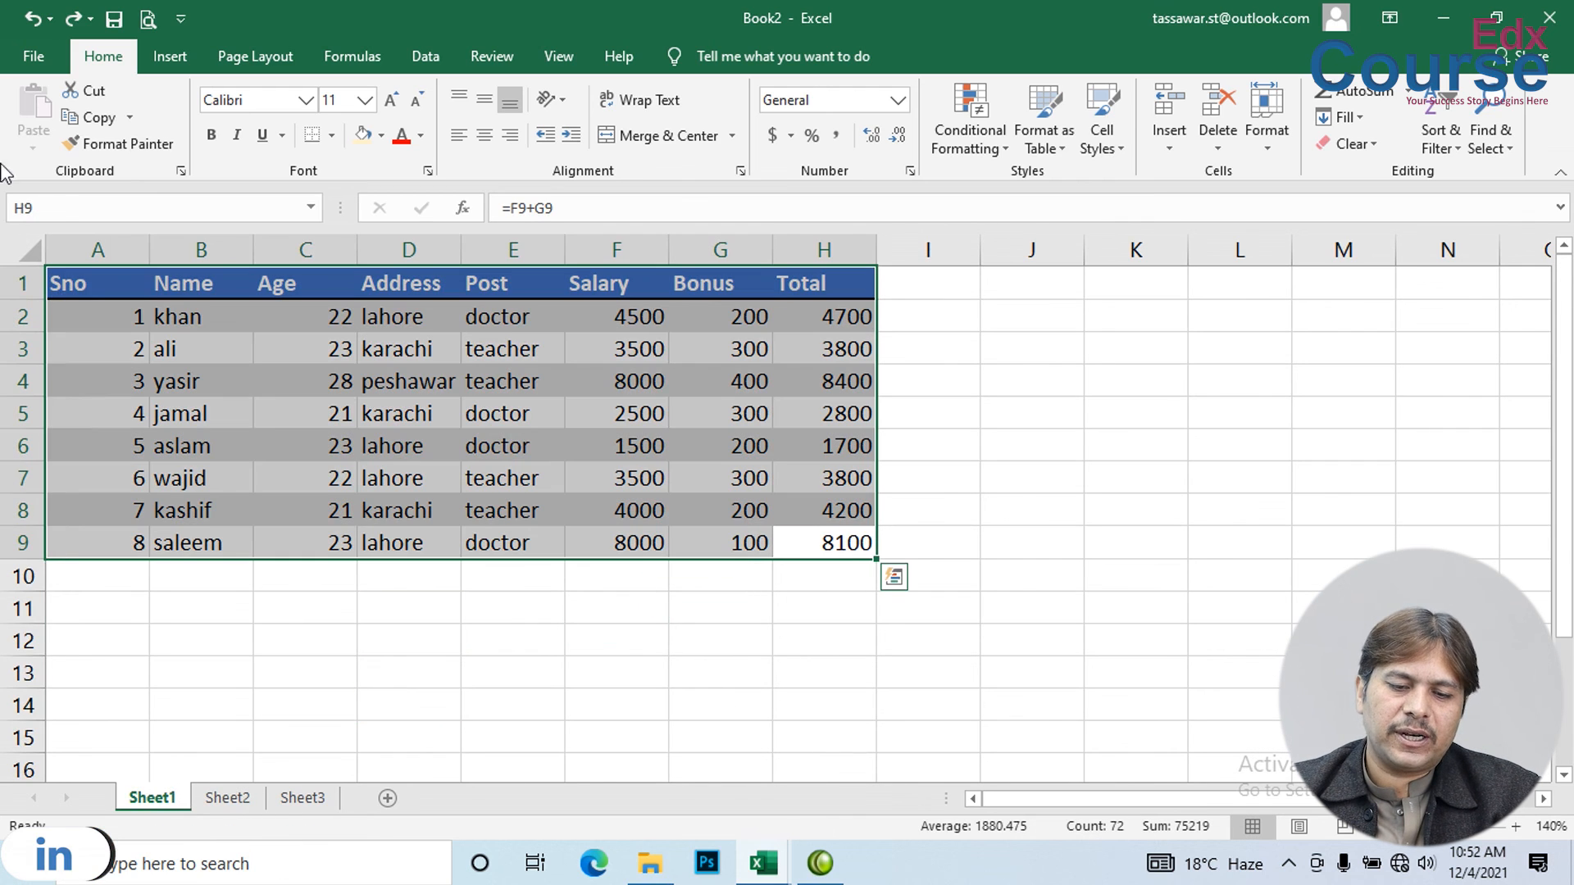
pyautogui.keyDown('shift'); pyautogui.click(305, 800); pyautogui.keyUp('shift')
# - Fill both the contents and formats of the selected employee data across the grouped worksheets with the All option
pyautogui.click(1335, 118)
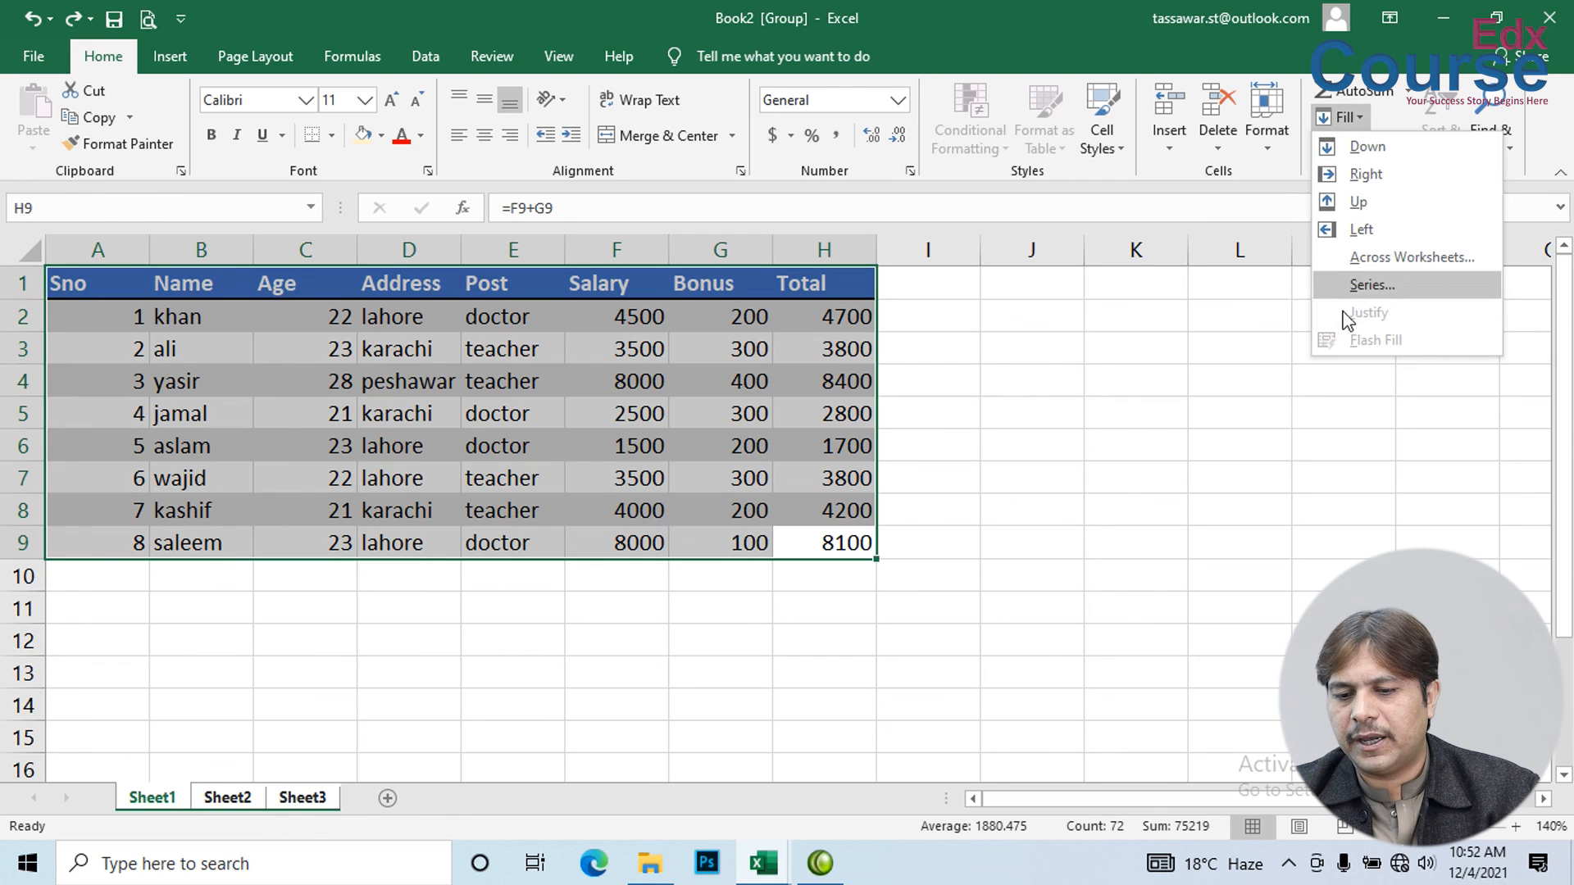
pyautogui.click(1395, 259)
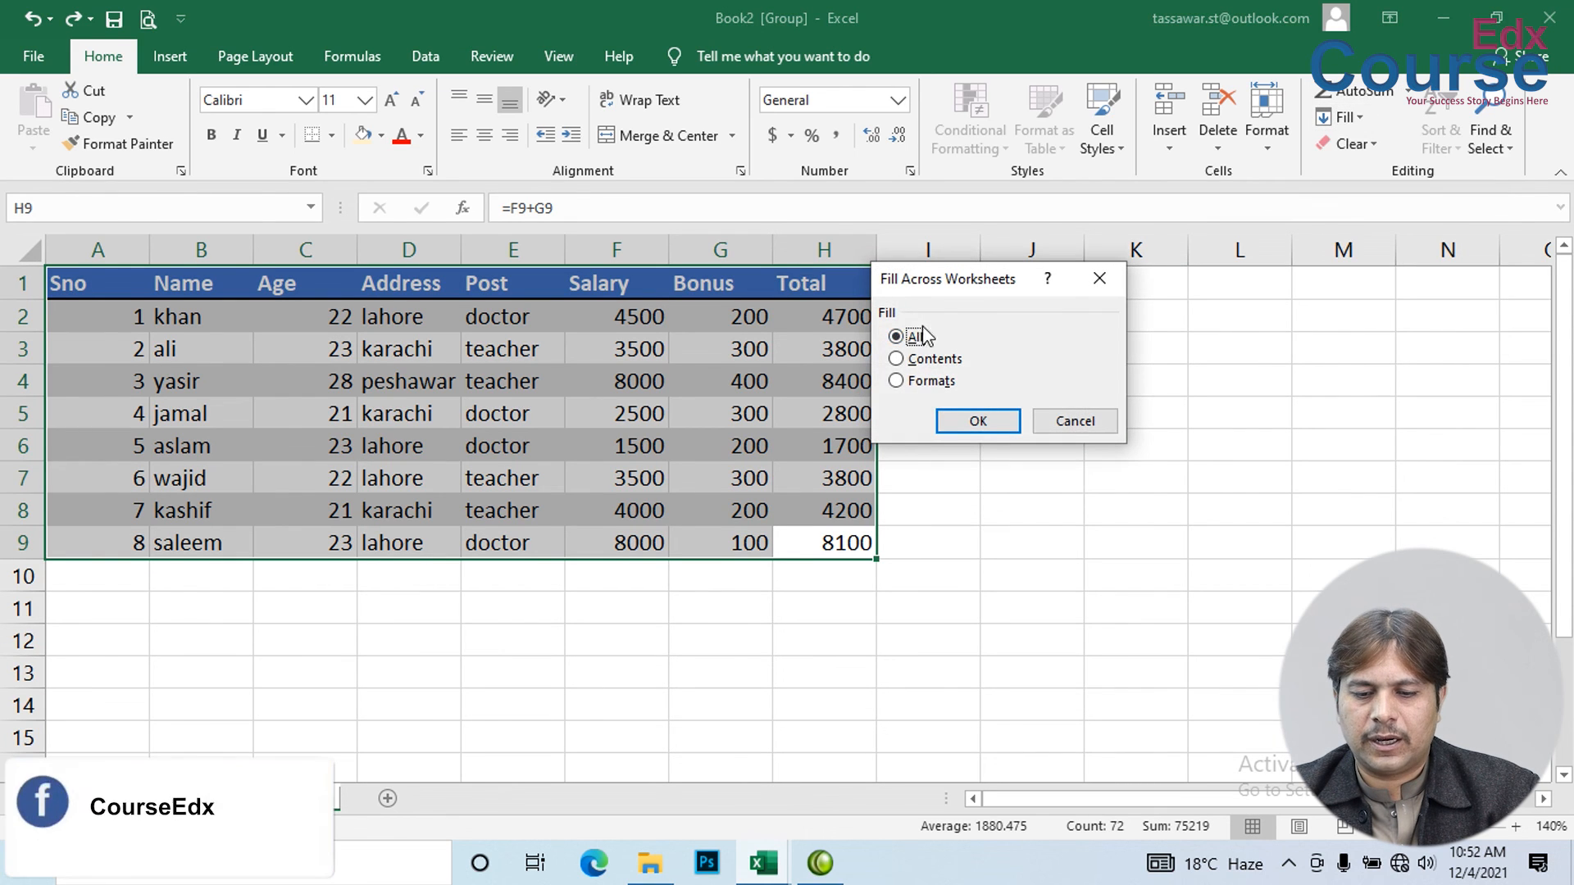
pyautogui.click(993, 422)
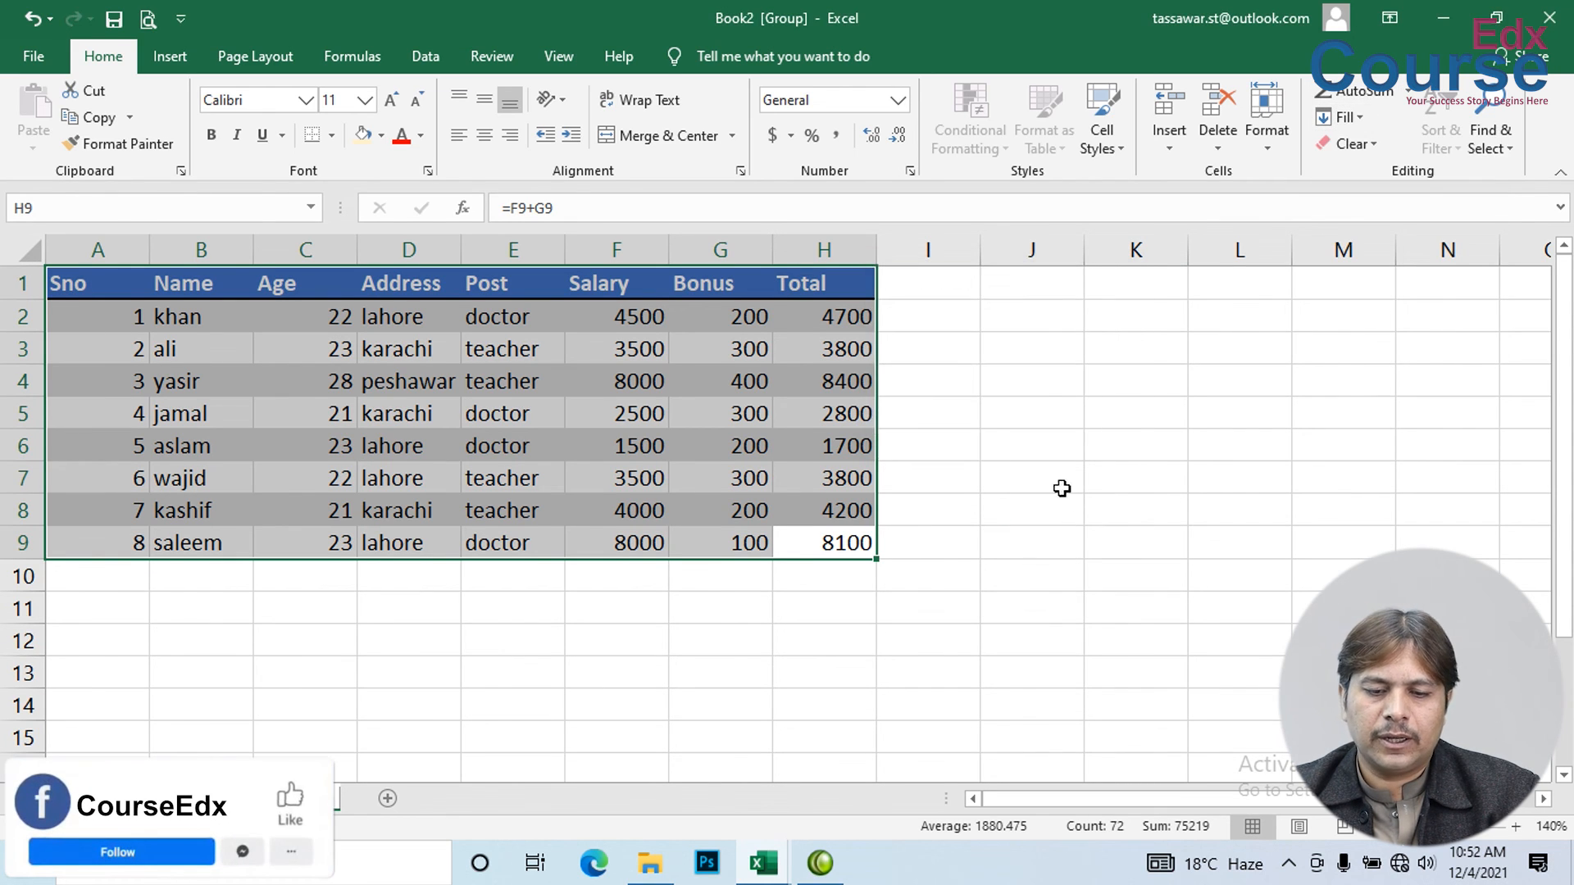
# - Deselect the data, check the complete fill on Sheet2 and Sheet3, and return to Sheet1
pyautogui.click(1063, 488)
pyautogui.click(215, 799)
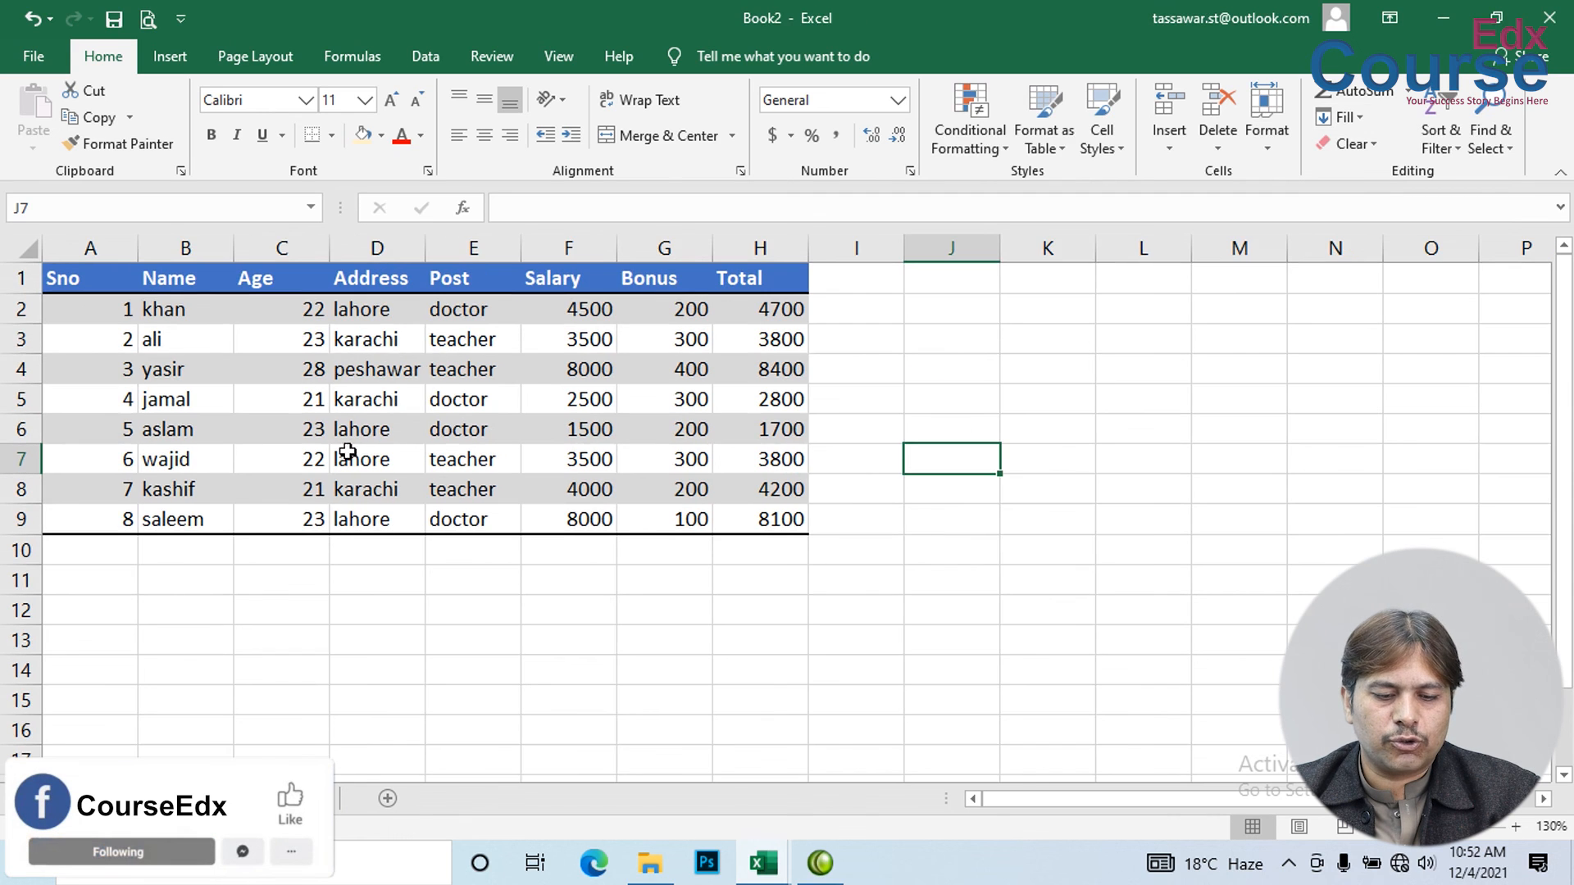
pyautogui.click(300, 799)
pyautogui.click(131, 799)
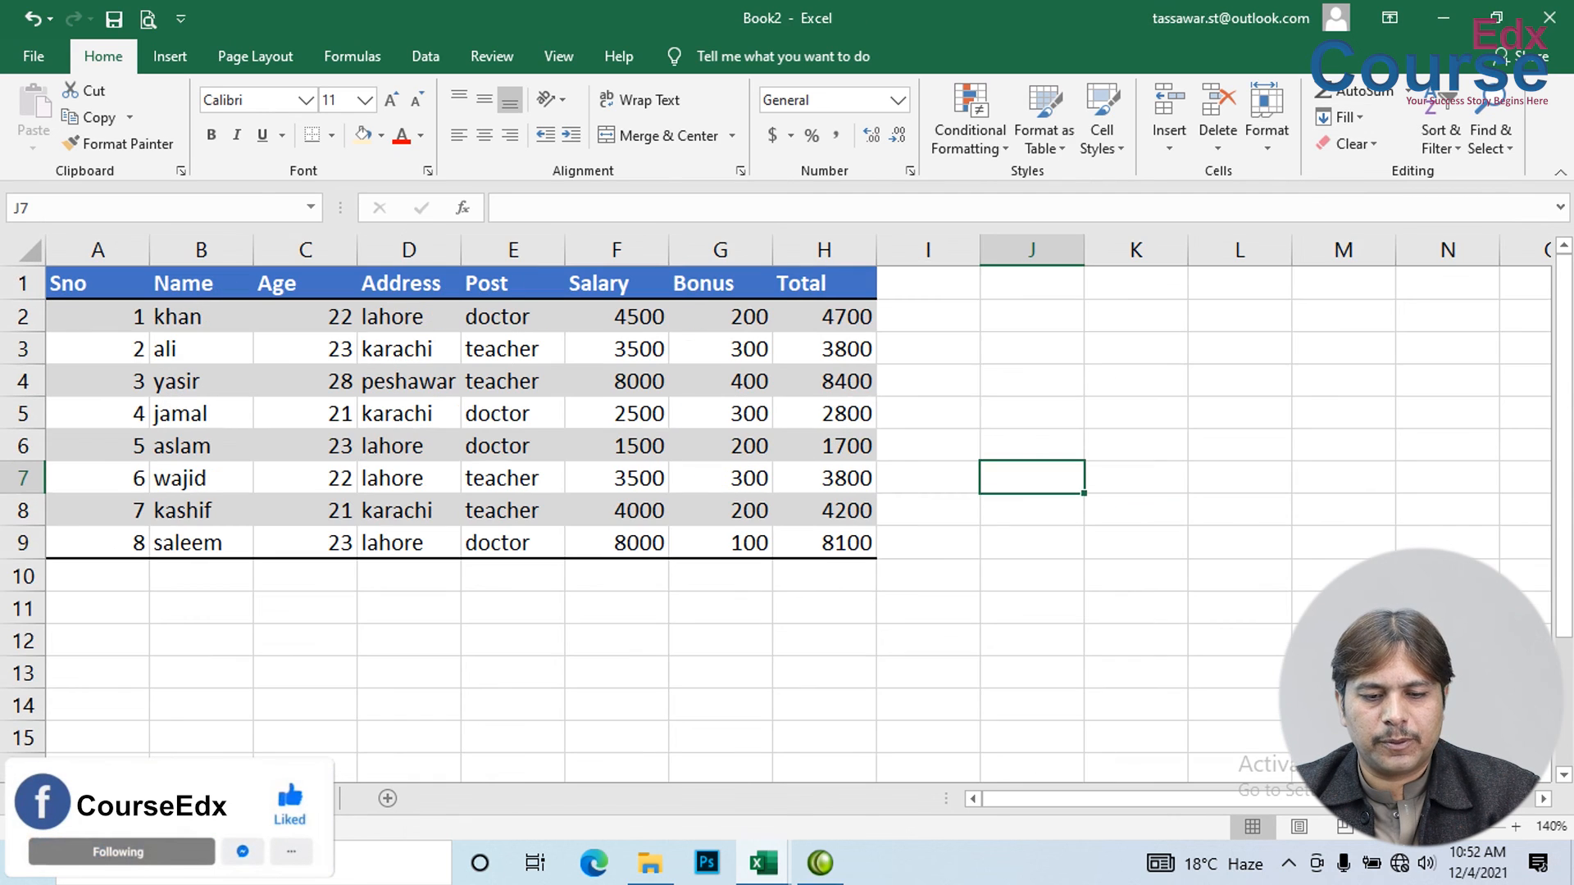
pyautogui.click(1028, 351)
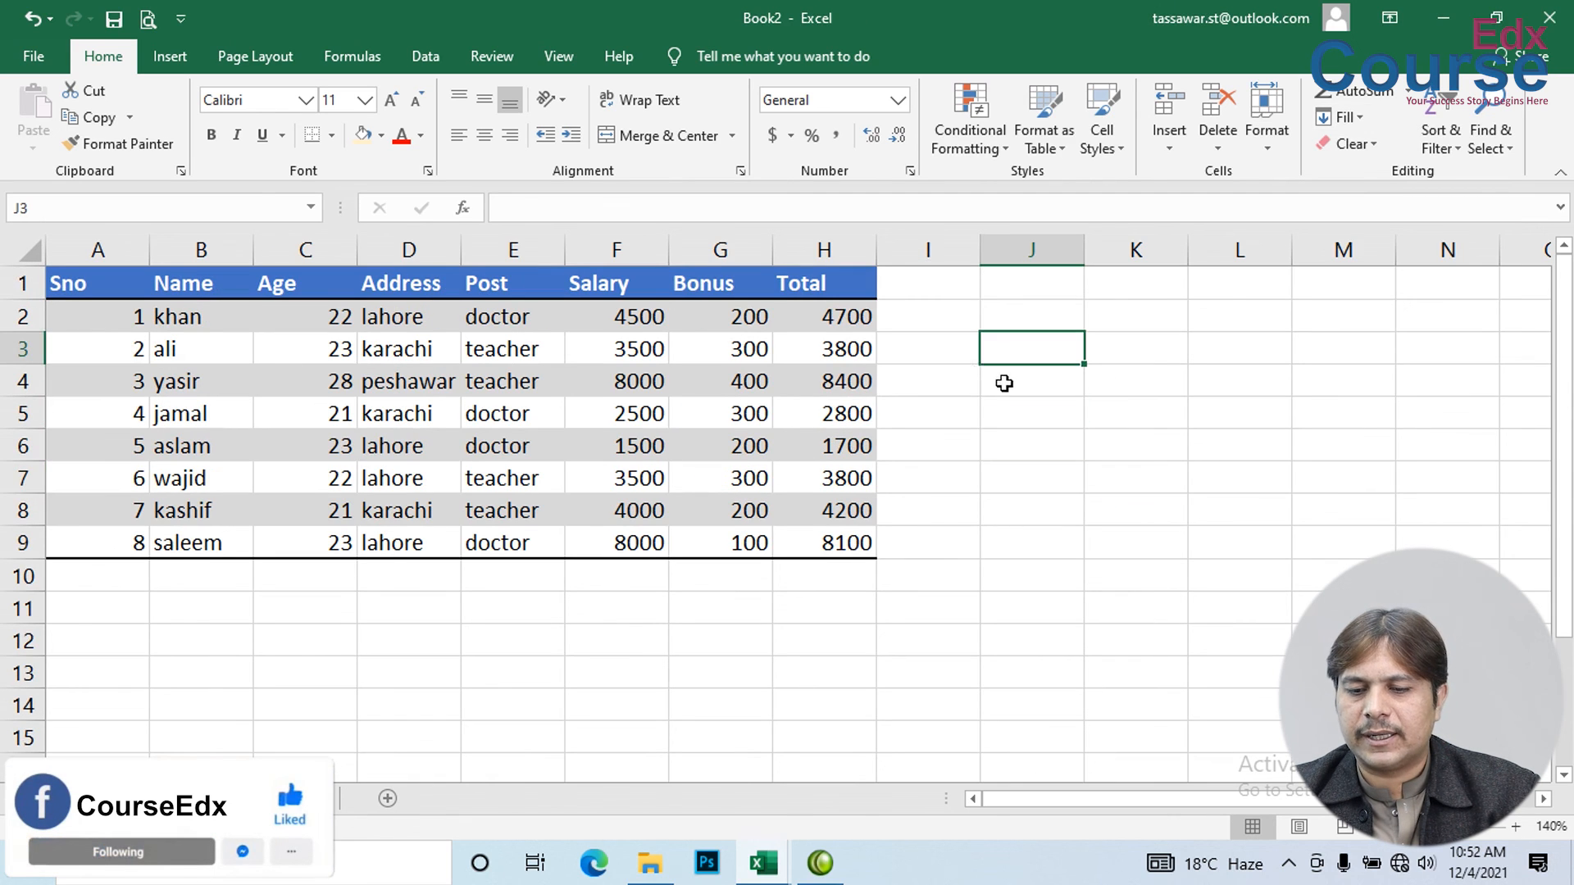
pyautogui.click(1363, 120)
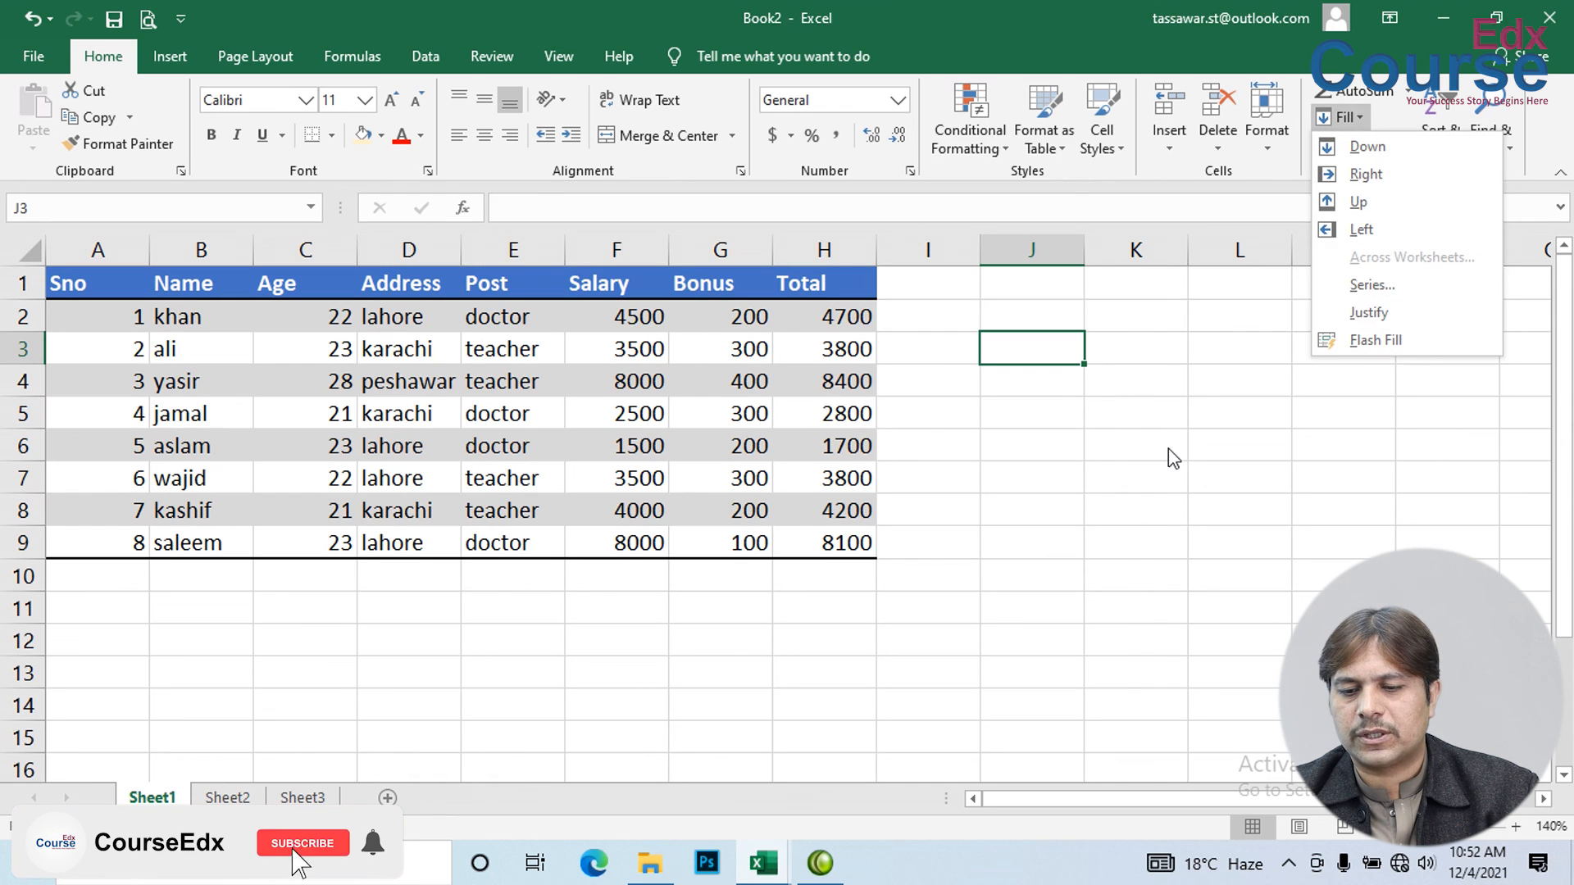
pyautogui.press('Escape')
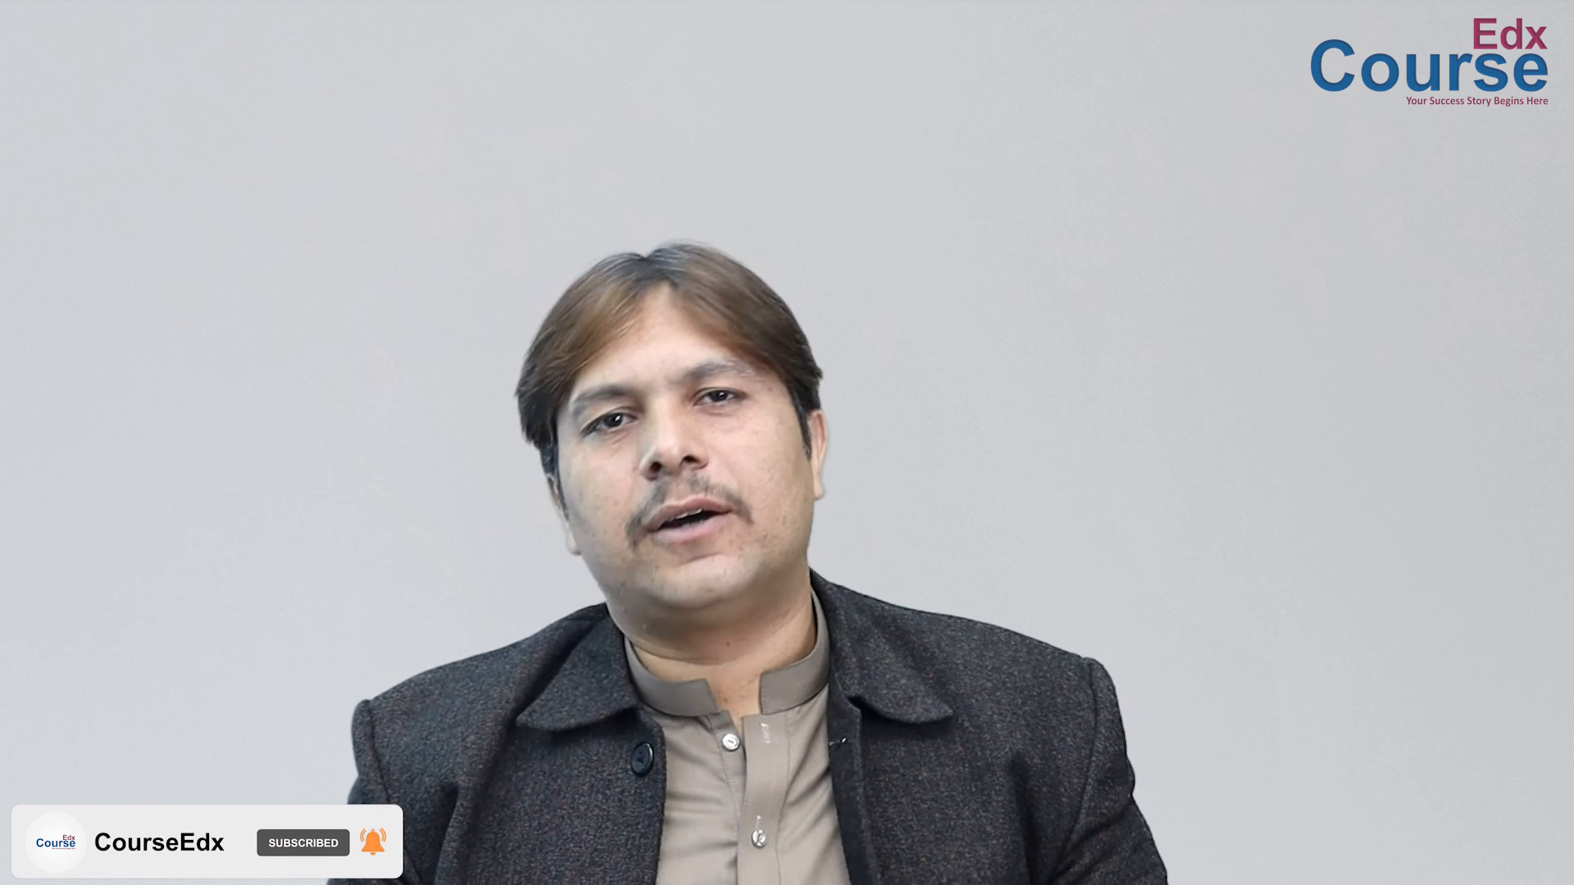